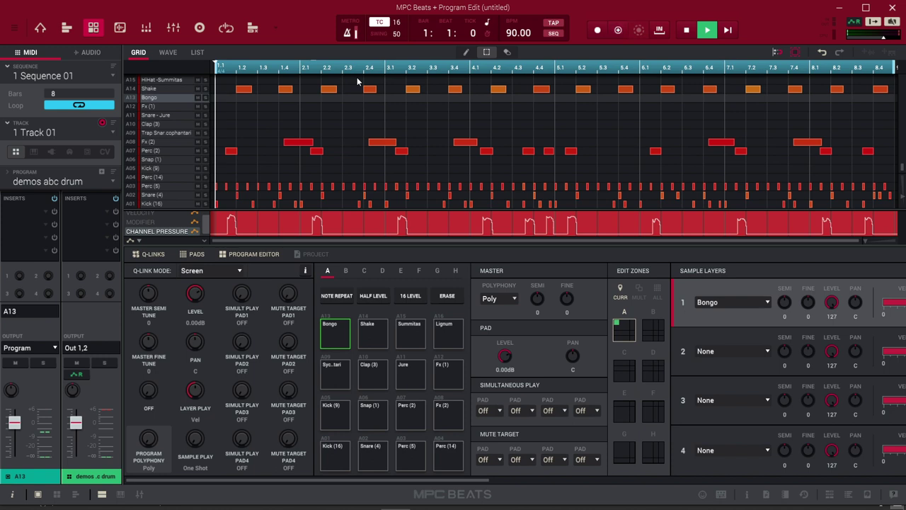
- Overdub a repeating Bongo pattern on pad A13 across all eight bars of Sequence 01, then stop playback
{"action": "key", "text": "space"}
{"action": "key", "text": "1"}
{"action": "key", "text": "1"}
{"action": "key", "text": "1"}
{"action": "key", "text": "1"}
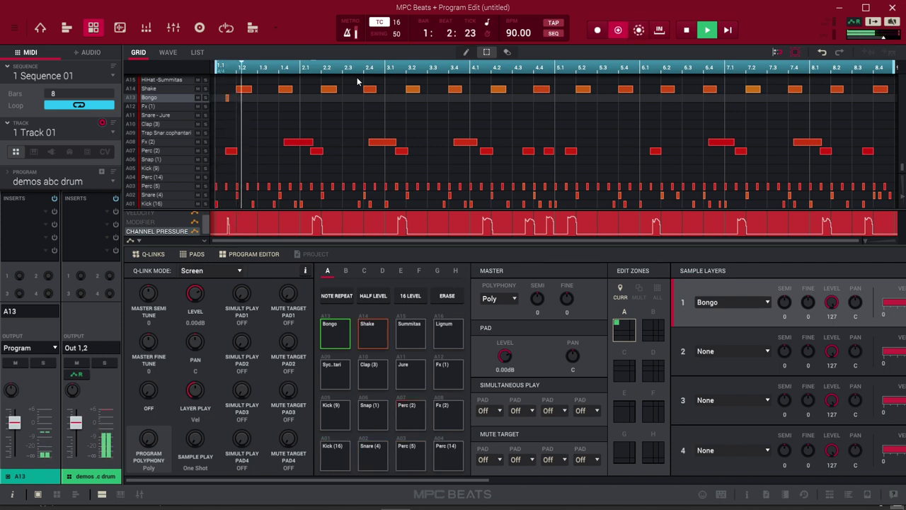
{"action": "key", "text": "1"}
{"action": "key", "text": "1"}
{"action": "key", "text": "1"}
{"action": "key", "text": "1"}
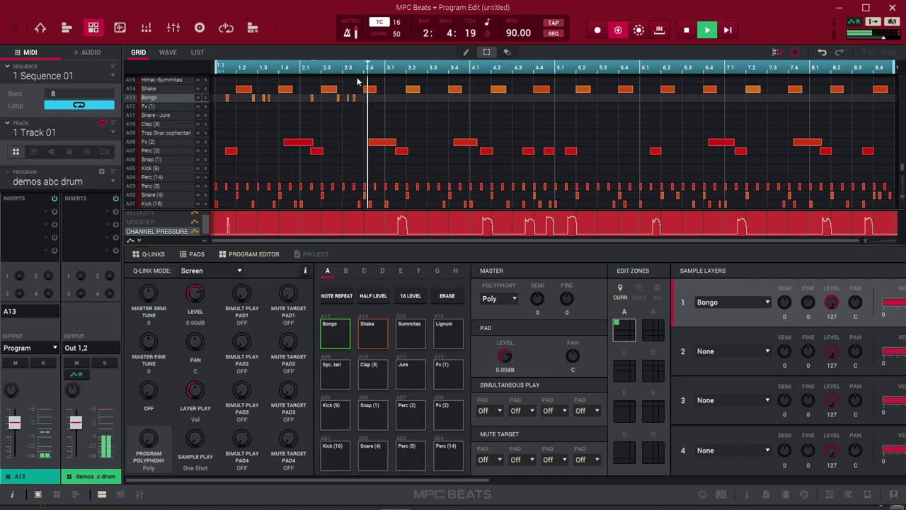
{"action": "key", "text": "1"}
{"action": "key", "text": "1"}
{"action": "key", "text": "1"}
{"action": "key", "text": "1"}
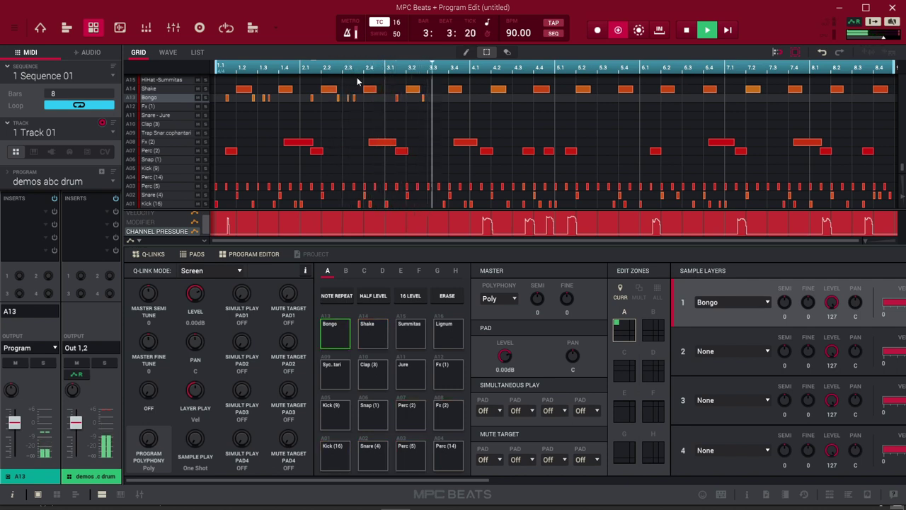
{"action": "key", "text": "1"}
{"action": "key", "text": "1"}
{"action": "key", "text": "1"}
{"action": "key", "text": "1"}
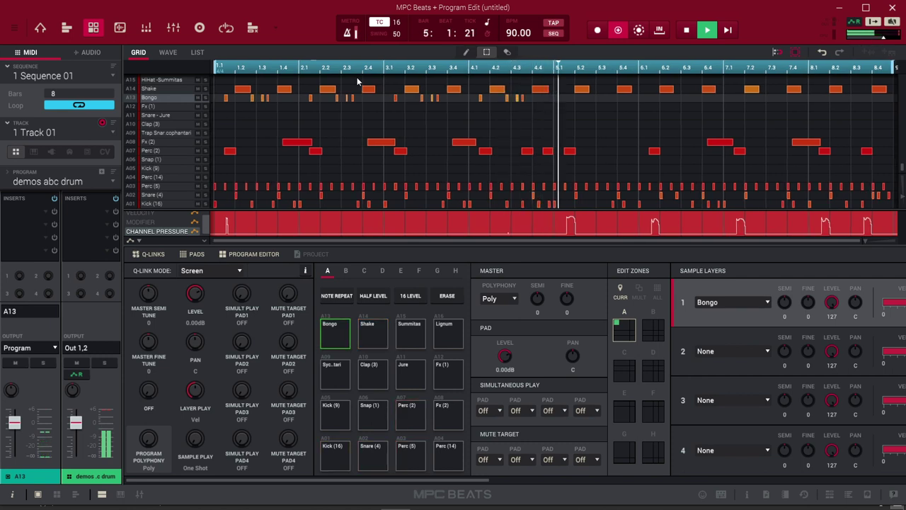
{"action": "key", "text": "1"}
{"action": "key", "text": "1"}
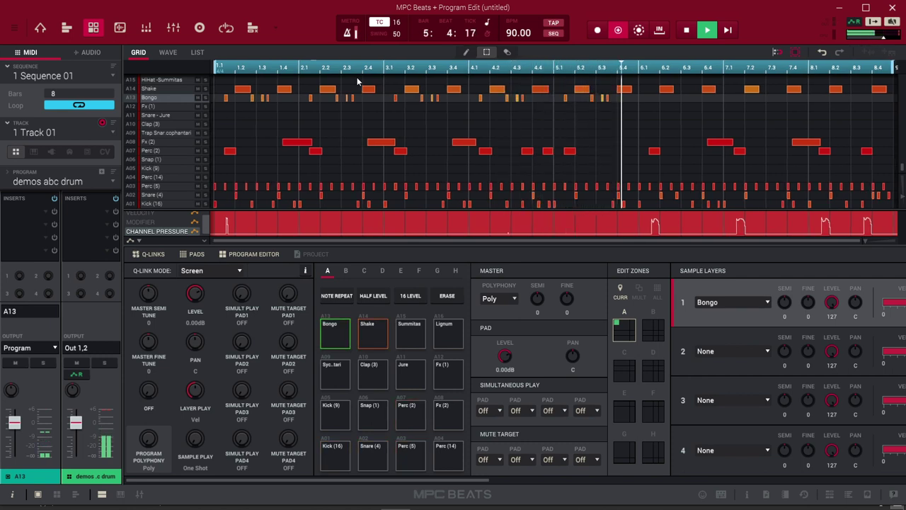
{"action": "key", "text": "1"}
{"action": "key", "text": "1"}
{"action": "key", "text": "1"}
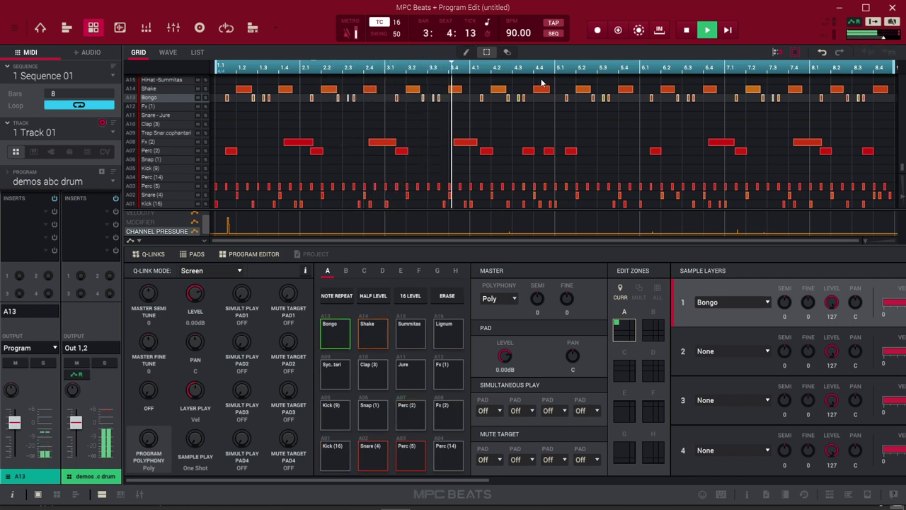
{"action": "key", "text": "space"}
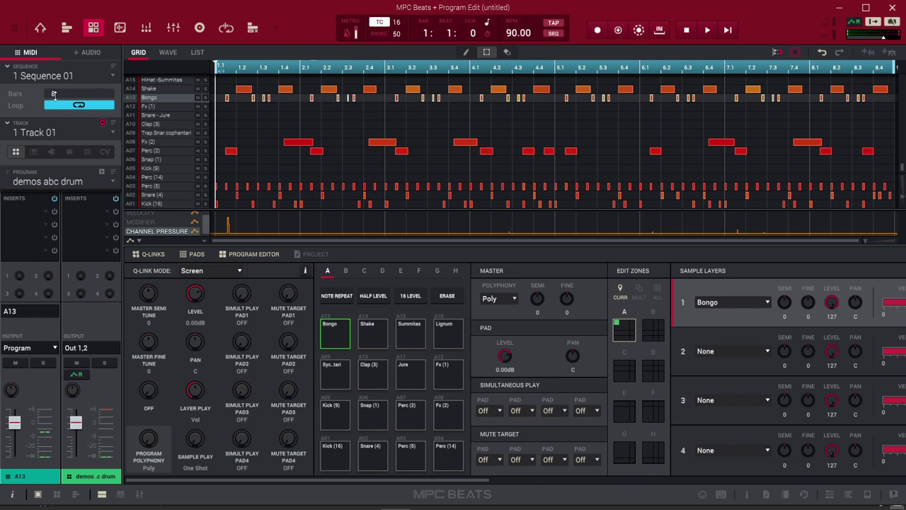
- Rename MIDI track 1 as drum
{"action": "left_click", "coordinate": [36, 131]}
{"action": "left_click", "coordinate": [35, 131]}
{"action": "double_click", "coordinate": [35, 132]}
{"action": "type", "text": "drum"}
{"action": "key", "text": "Return"}
- Open the Pad Mixer and compare its channel strips filtered by track events, sequence events and samples
{"action": "left_click", "coordinate": [146, 31]}
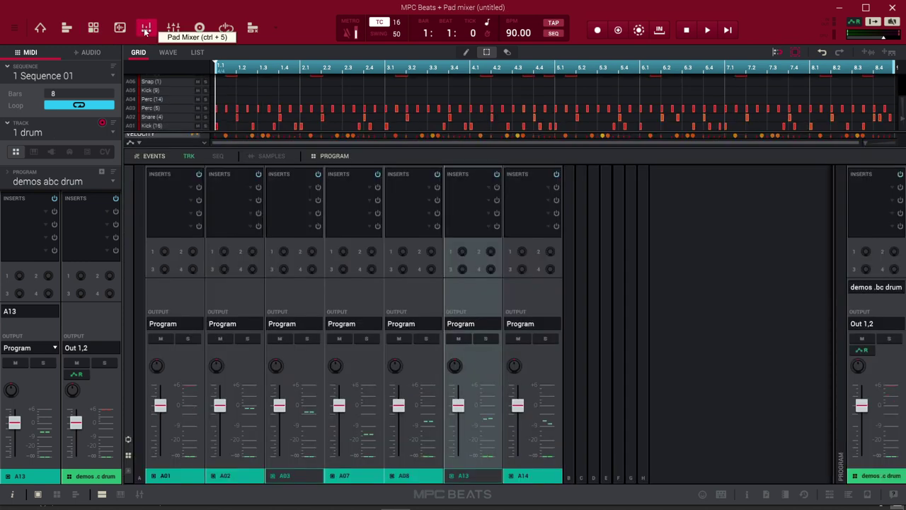
{"action": "left_click", "coordinate": [191, 161]}
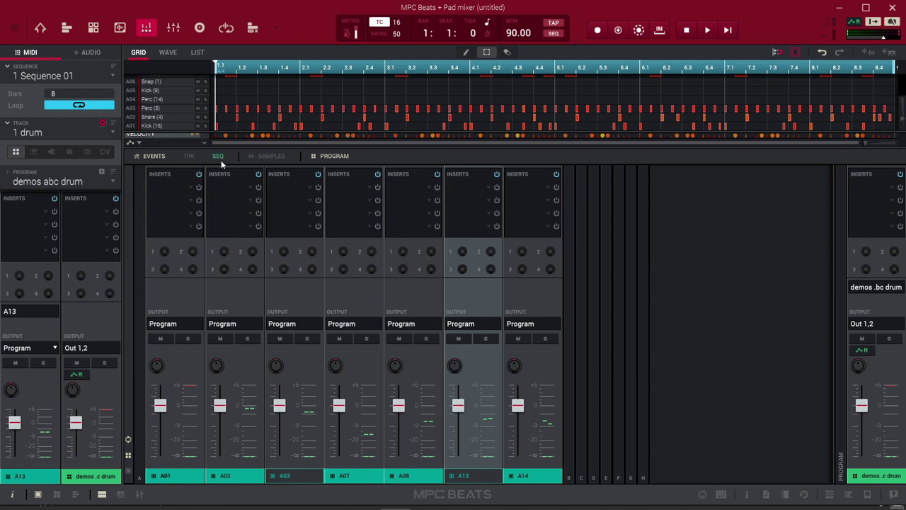
{"action": "left_click", "coordinate": [216, 159]}
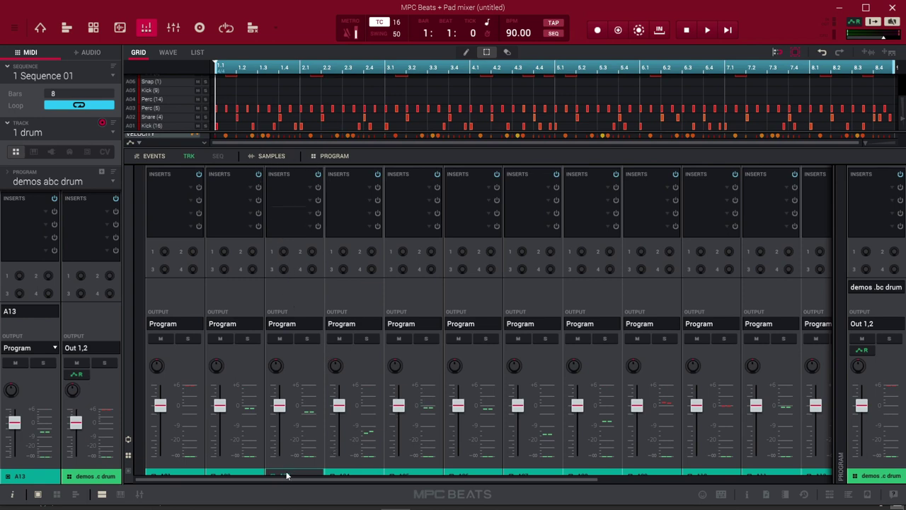
{"action": "left_click_drag", "start_coordinate": [288, 479], "coordinate": [221, 487]}
{"action": "left_click", "coordinate": [217, 156]}
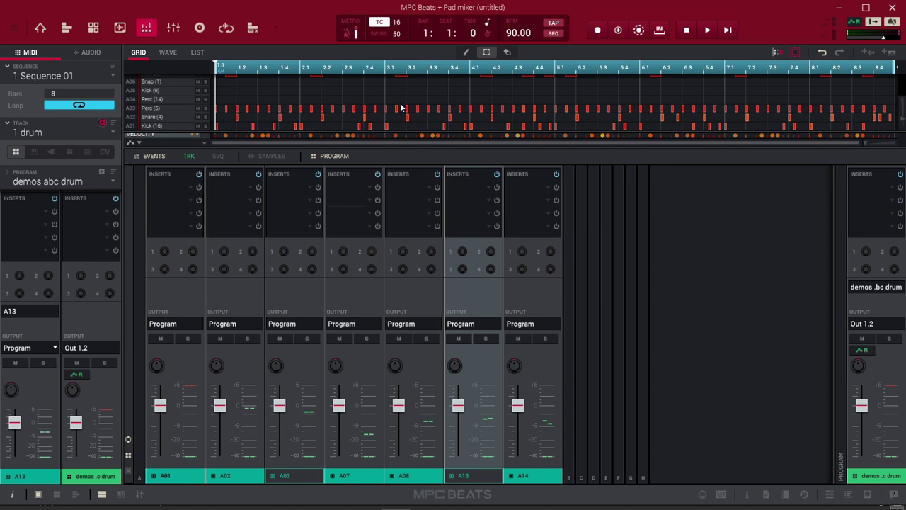
- Play the drum sequence while checking the individual pad levels, and enlarge the note grid to inspect the velocity lane
{"action": "key", "text": "space"}
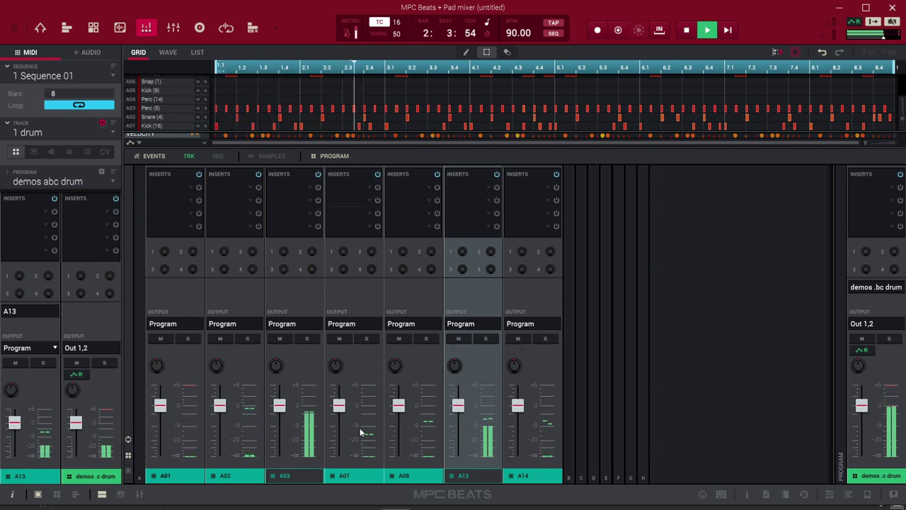
{"action": "mouse_move", "coordinate": [455, 416]}
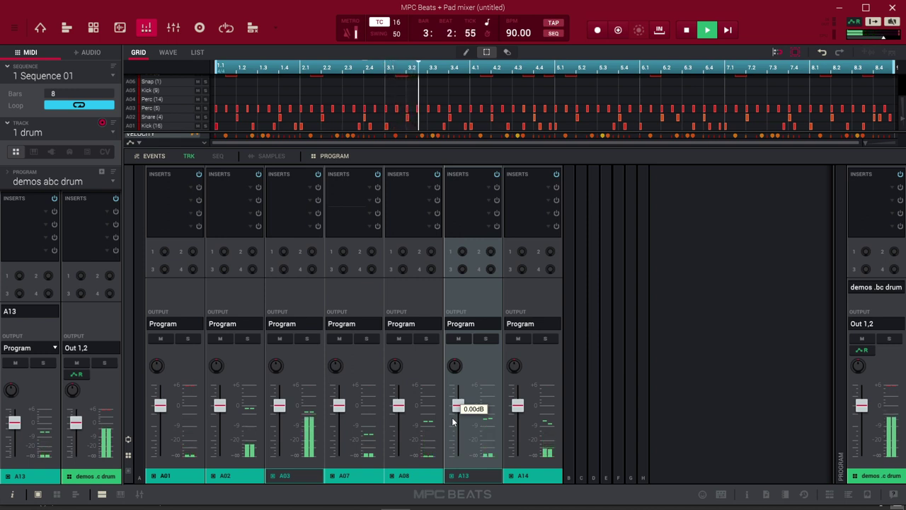
{"action": "left_click_drag", "start_coordinate": [502, 149], "coordinate": [500, 180]}
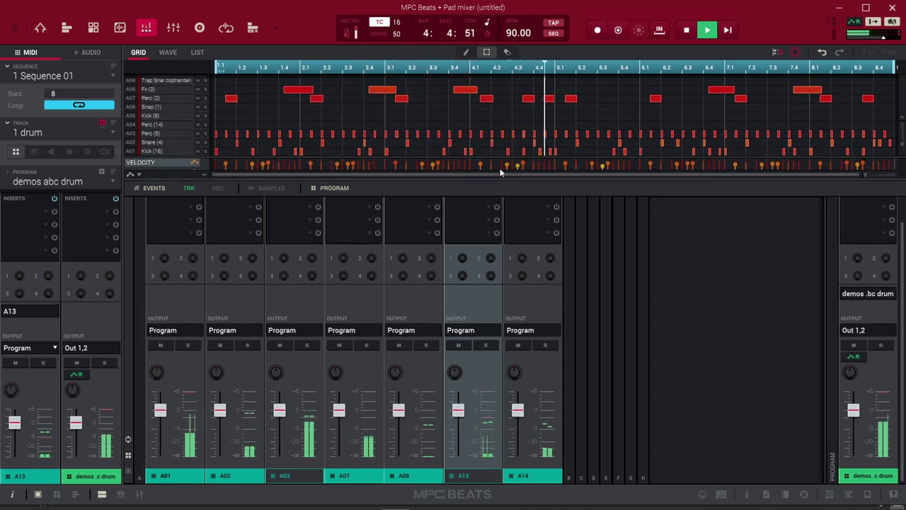
{"action": "left_click_drag", "start_coordinate": [503, 157], "coordinate": [502, 123]}
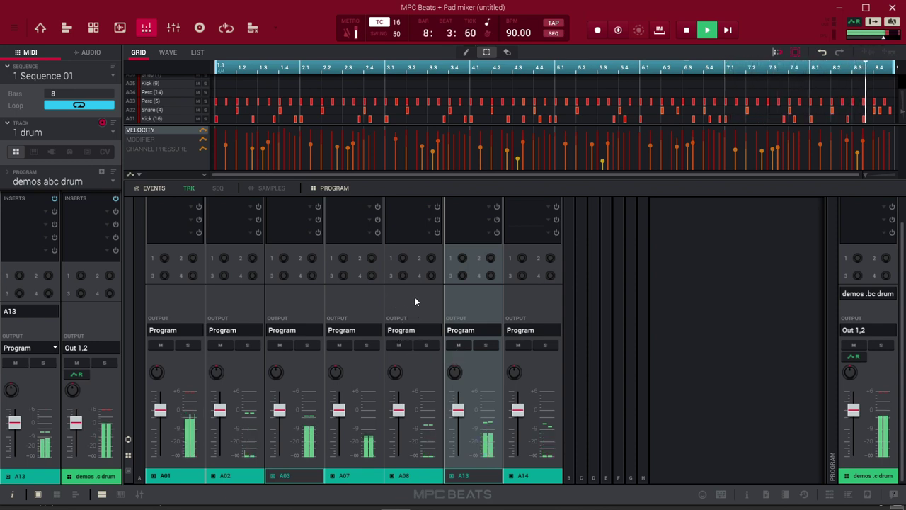
{"action": "key", "text": "space"}
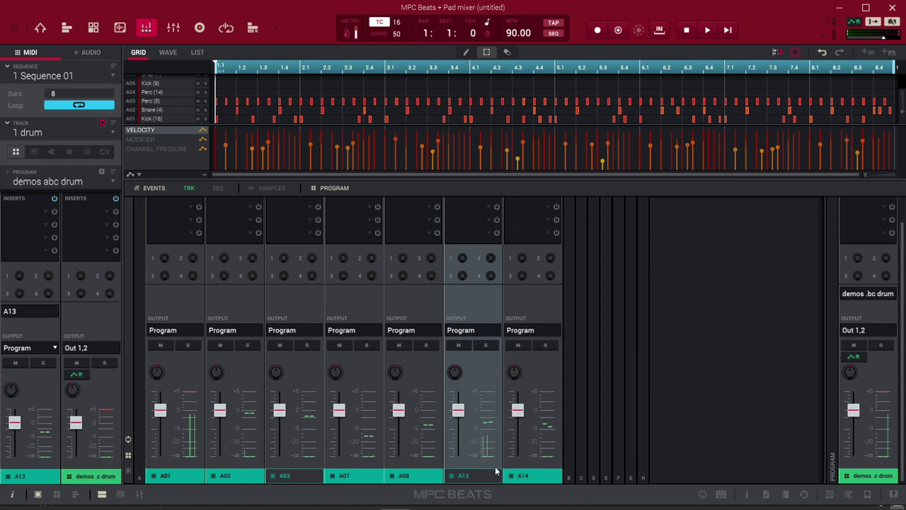
- Examine the drum program and master channels in the Channel Mixer, including their inserts, and compare them with the Pad Mixer
{"action": "left_click", "coordinate": [172, 28]}
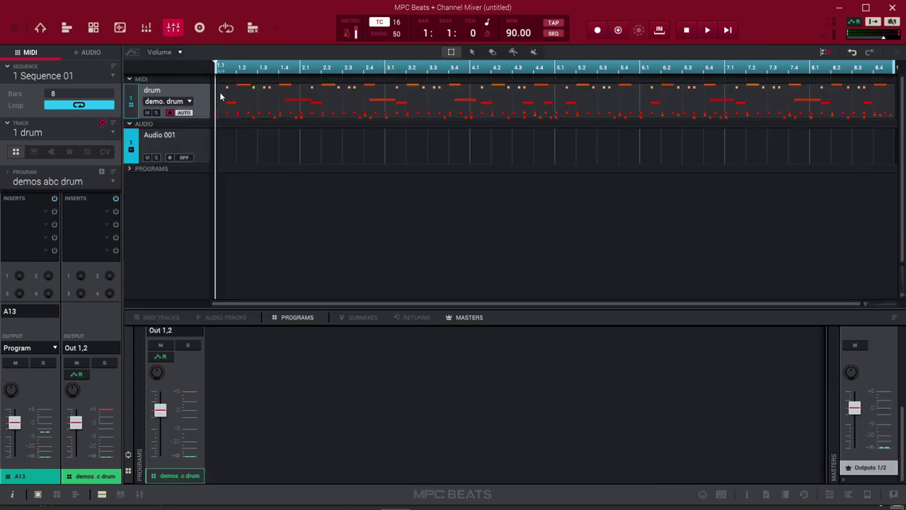
{"action": "left_click_drag", "start_coordinate": [302, 309], "coordinate": [302, 173]}
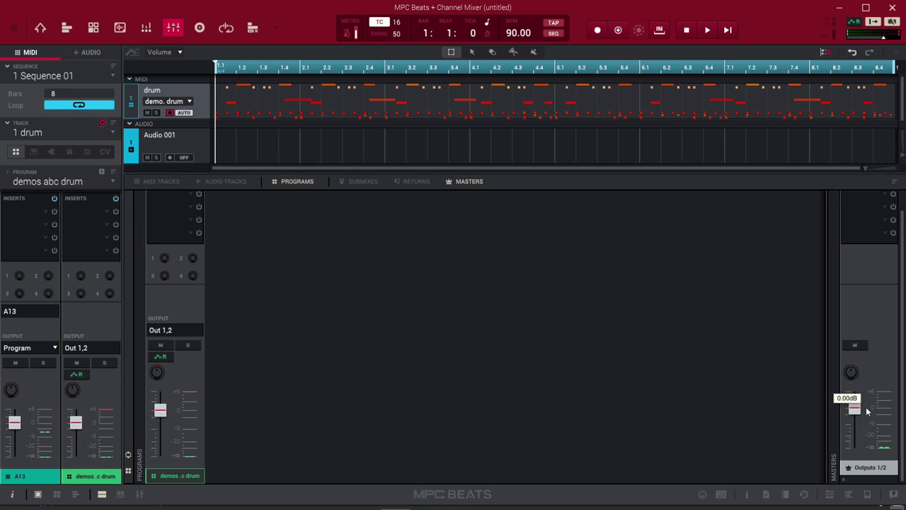
{"action": "scroll", "coordinate": [902, 326], "scroll_direction": "up", "scroll_amount": 1}
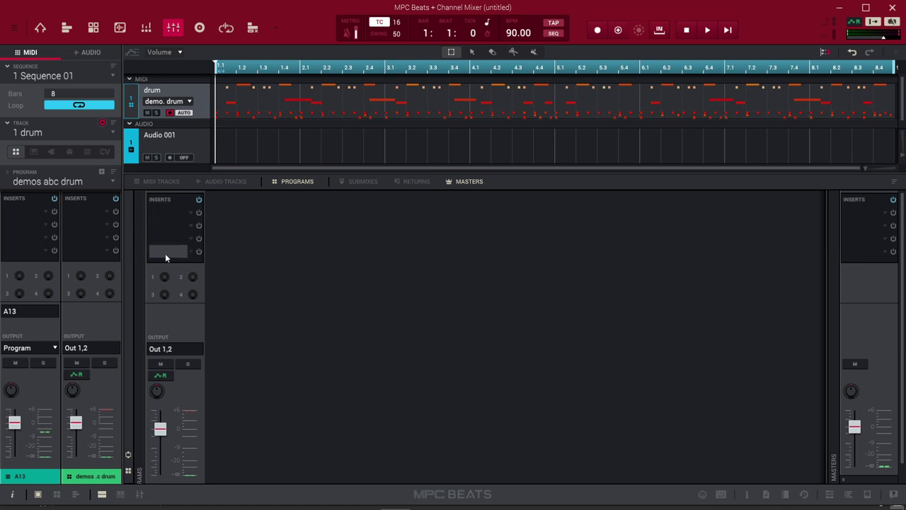
{"action": "left_click", "coordinate": [146, 29]}
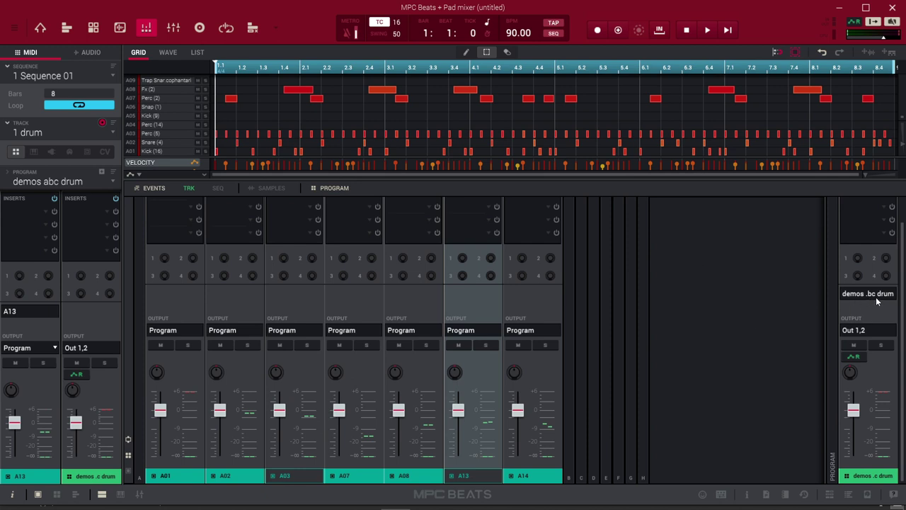
{"action": "left_click", "coordinate": [174, 28]}
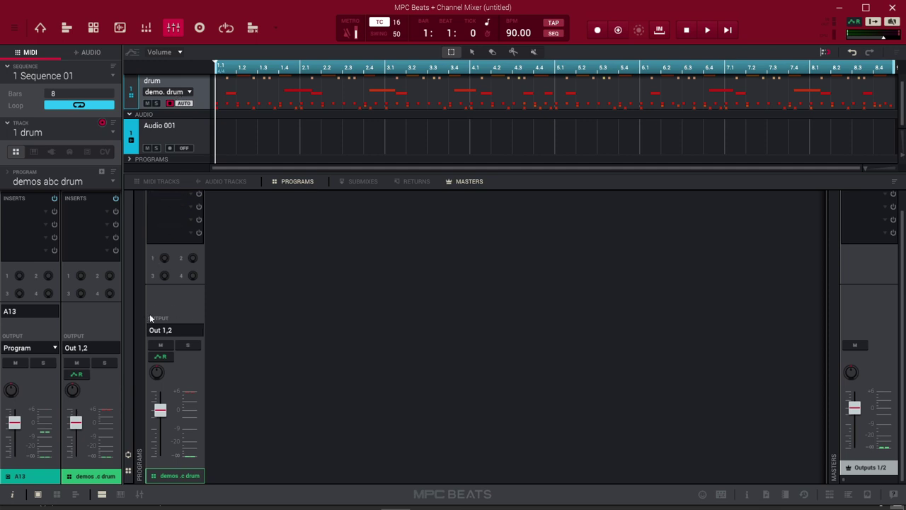
{"action": "left_click_drag", "start_coordinate": [253, 174], "coordinate": [252, 93]}
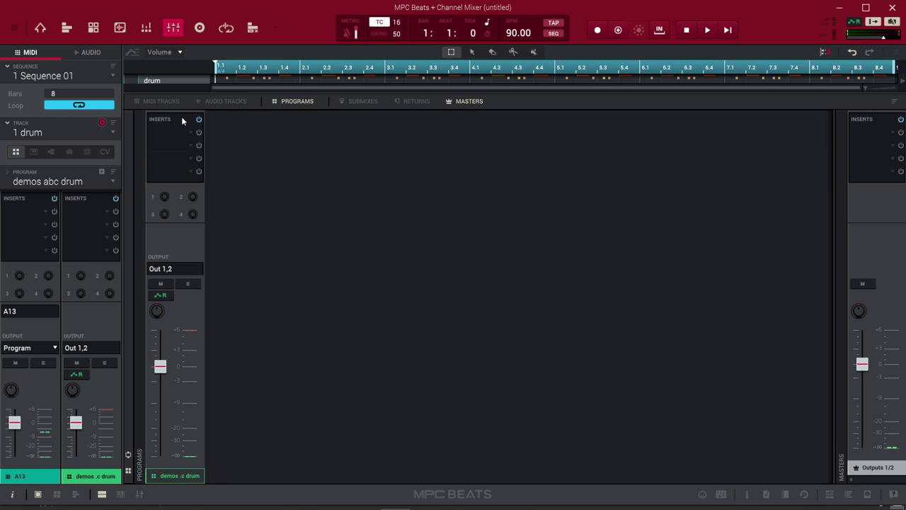
{"action": "left_click_drag", "start_coordinate": [239, 93], "coordinate": [293, 274]}
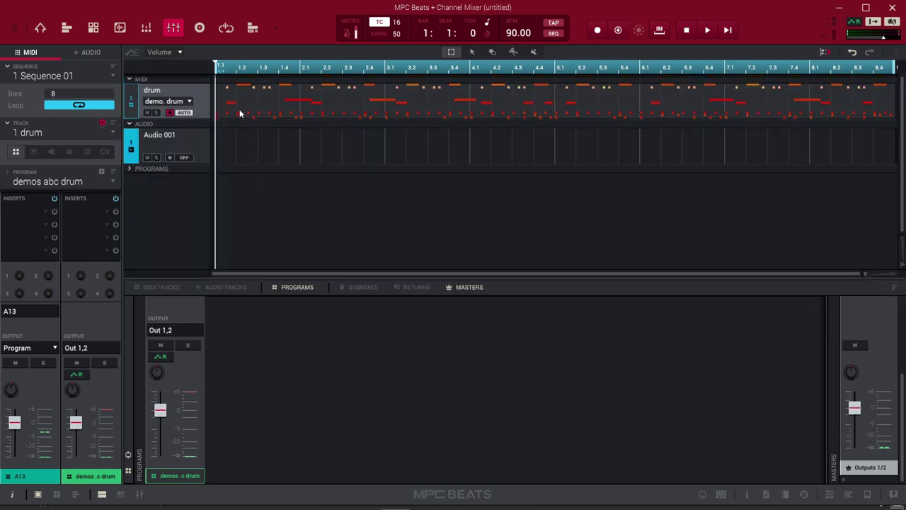
- Select unused MIDI track 2 and make it a plugin track
{"action": "left_click", "coordinate": [112, 131]}
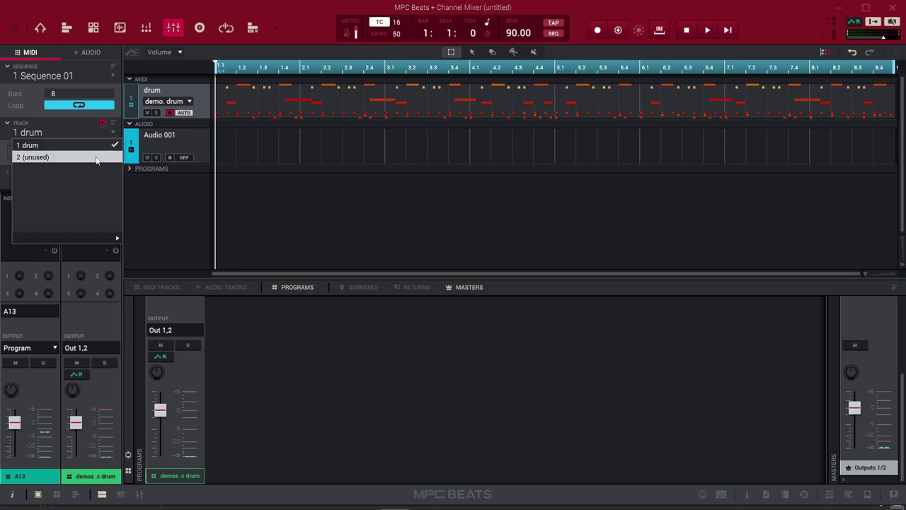
{"action": "left_click", "coordinate": [96, 157]}
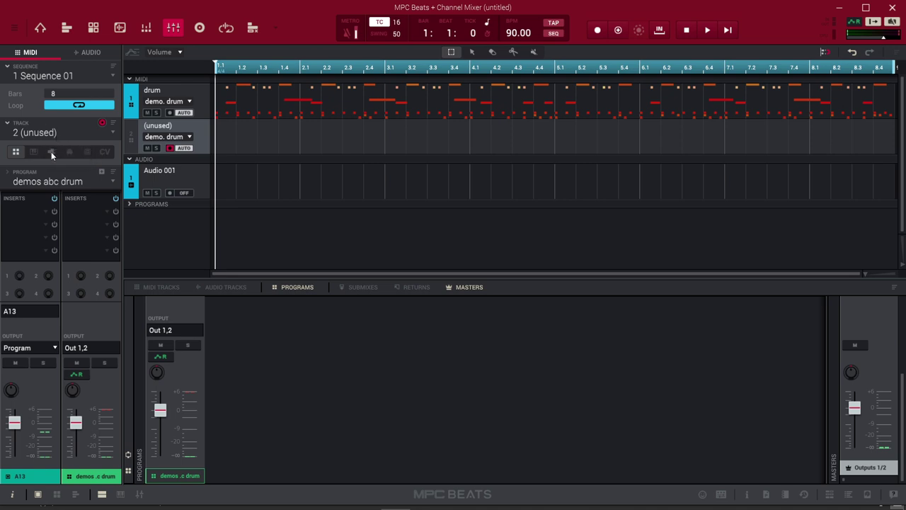
{"action": "left_click", "coordinate": [50, 152]}
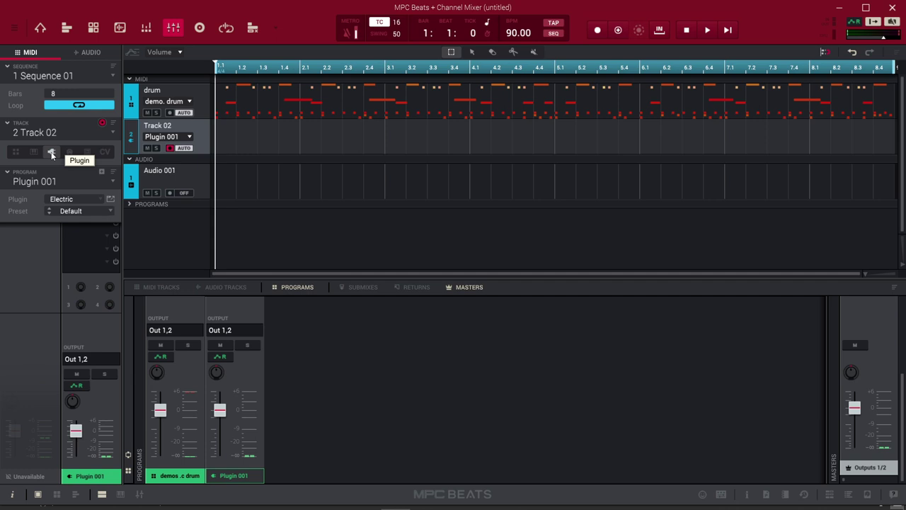
- Open the Electric plugin's editor, widen it to examine its controls, and close it
{"action": "left_click", "coordinate": [111, 200]}
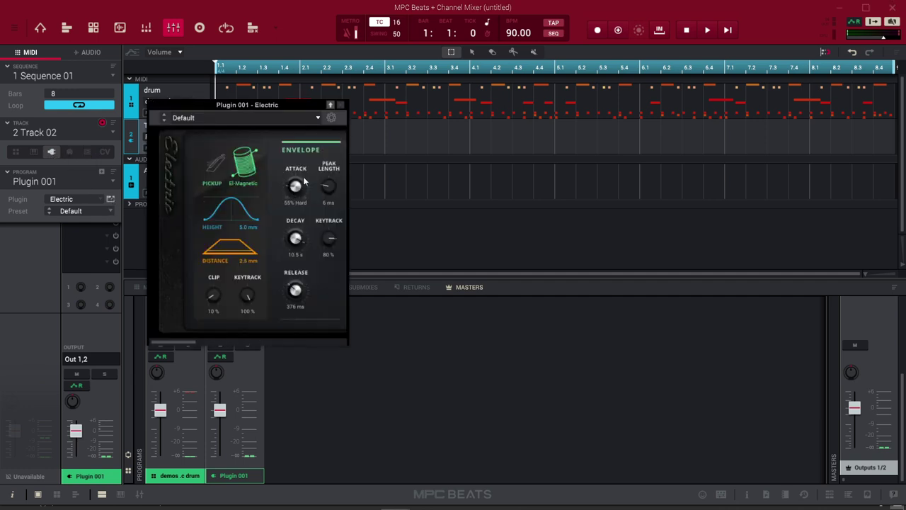
{"action": "left_click_drag", "start_coordinate": [347, 325], "coordinate": [903, 312]}
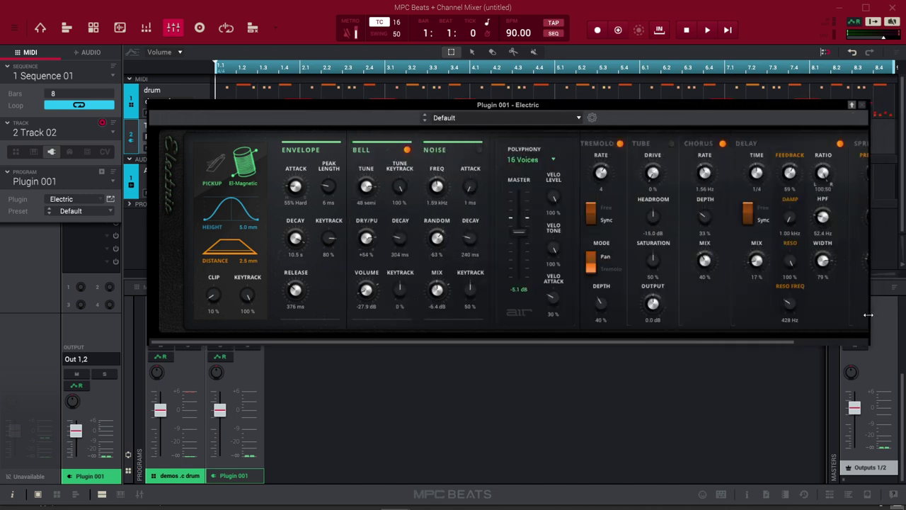
{"action": "mouse_move", "coordinate": [827, 105]}
{"action": "left_mouse_down"}
{"action": "mouse_move", "coordinate": [763, 104]}
{"action": "mouse_move", "coordinate": [827, 102]}
{"action": "left_mouse_up"}
{"action": "left_click", "coordinate": [864, 102]}
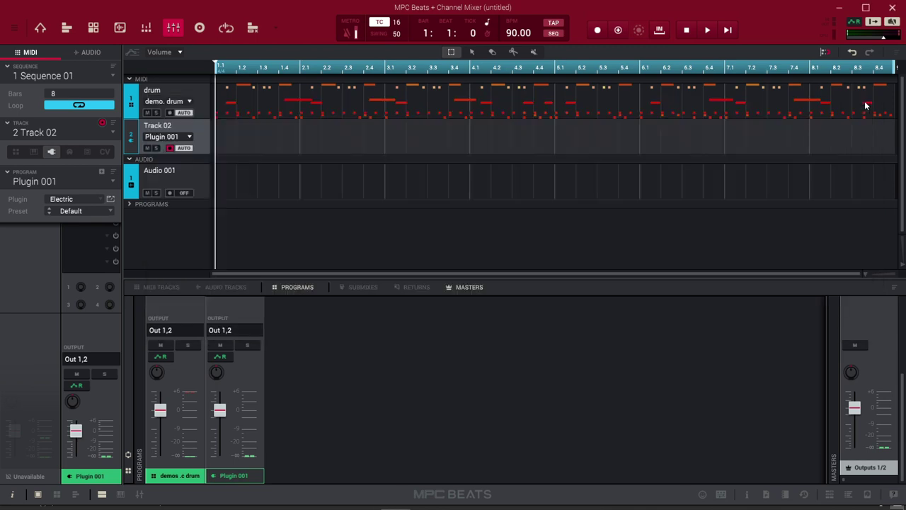
- Load the Hybrid instrument from the AIR Music Technology VST plugins into track 2's plugin program
{"action": "left_click", "coordinate": [100, 199]}
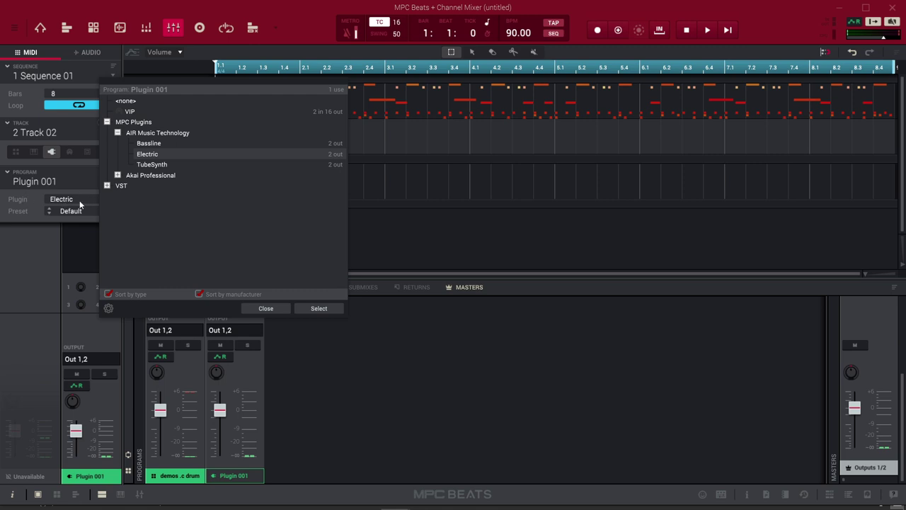
{"action": "left_click", "coordinate": [266, 308]}
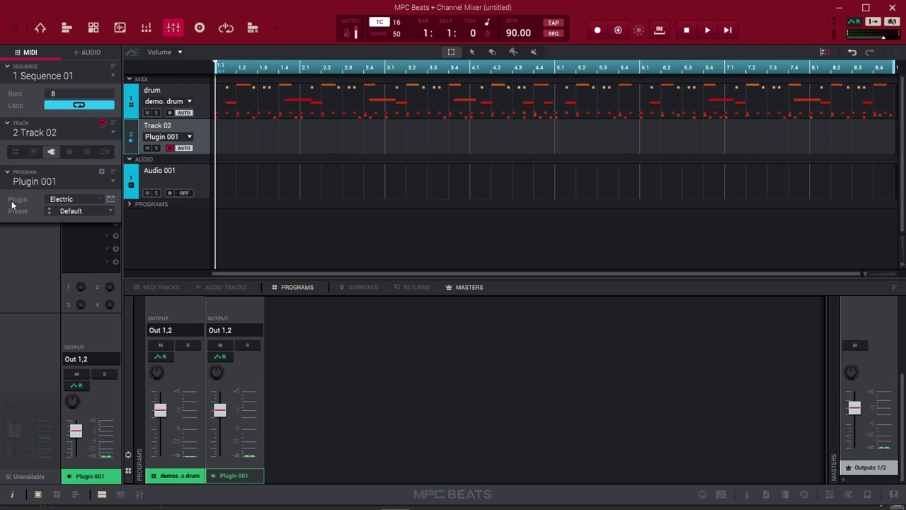
{"action": "left_click", "coordinate": [102, 197]}
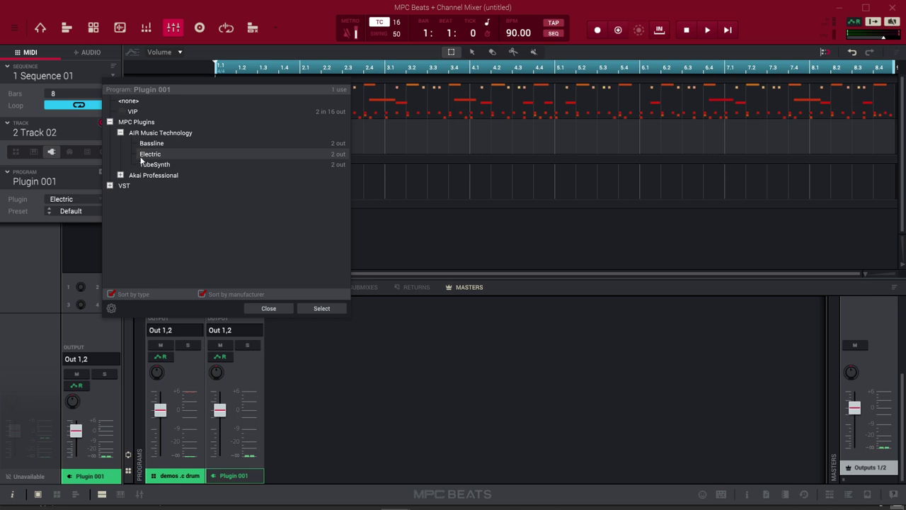
{"action": "left_click", "coordinate": [110, 187]}
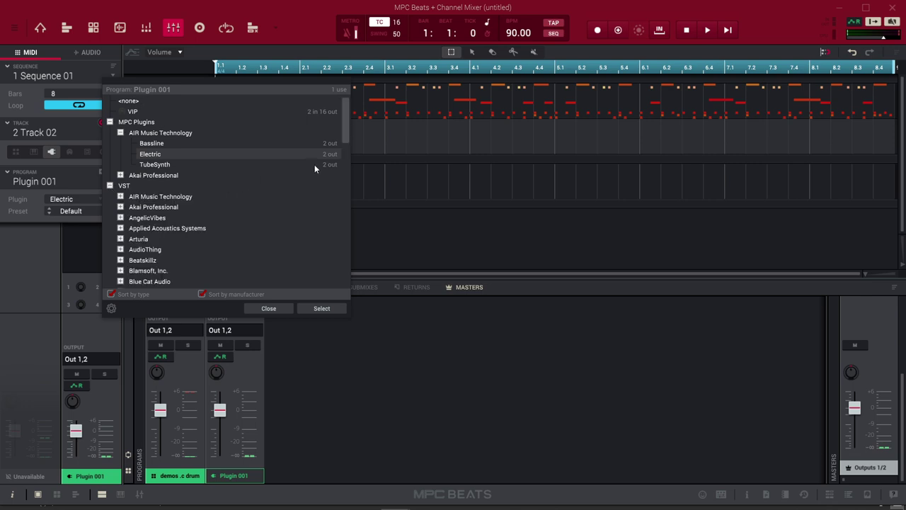
{"action": "mouse_move", "coordinate": [347, 126]}
{"action": "left_mouse_down"}
{"action": "mouse_move", "coordinate": [348, 161]}
{"action": "mouse_move", "coordinate": [344, 122]}
{"action": "left_mouse_up"}
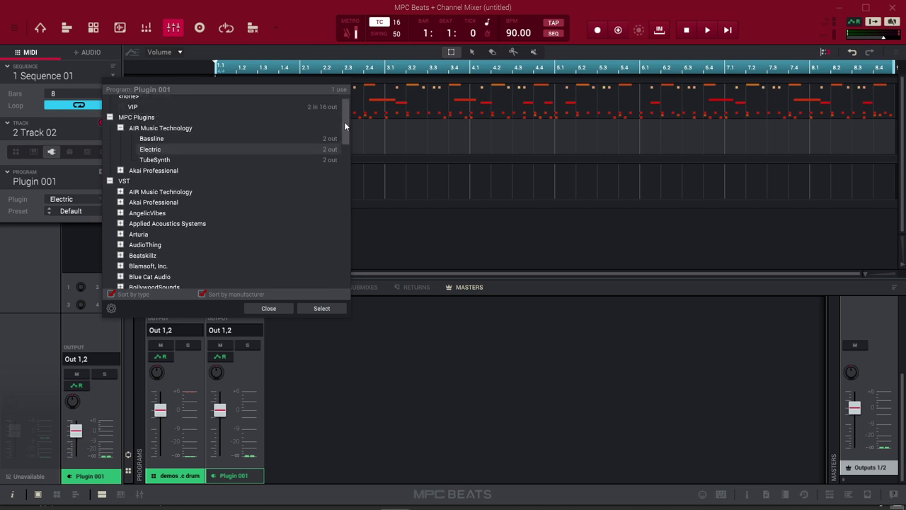
{"action": "left_click", "coordinate": [119, 192]}
{"action": "left_click_drag", "start_coordinate": [346, 131], "coordinate": [345, 142]}
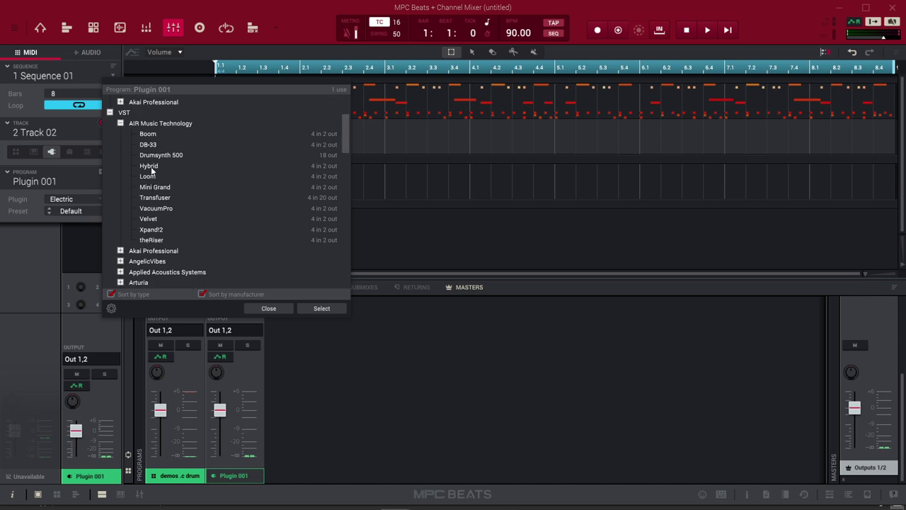
{"action": "left_click", "coordinate": [150, 166]}
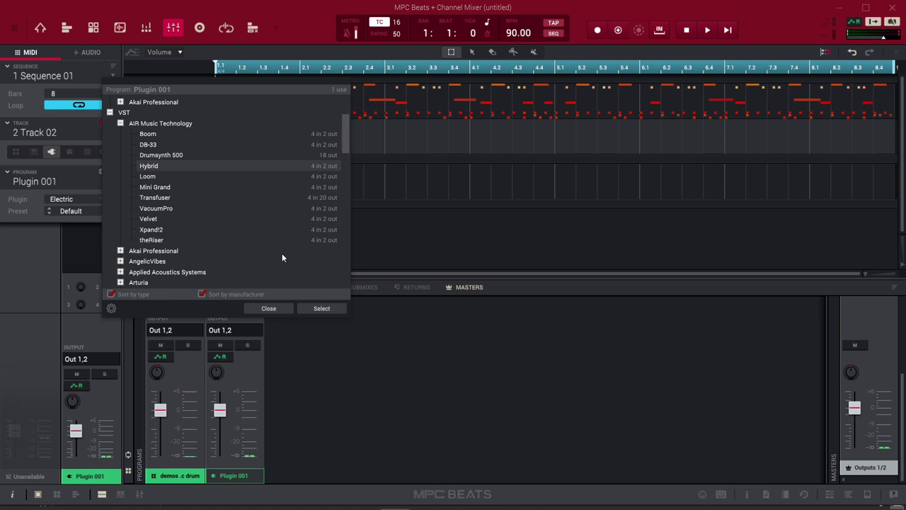
{"action": "left_click", "coordinate": [318, 308]}
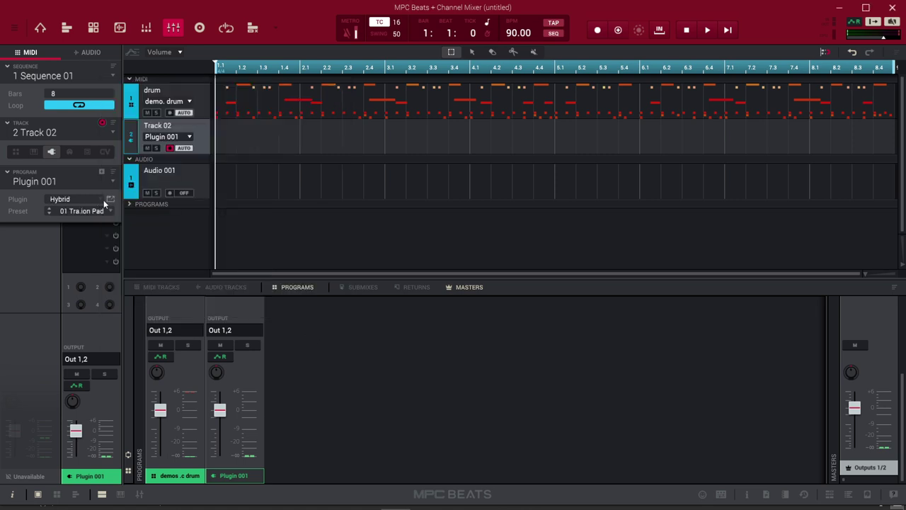
- Open Hybrid's editor and look through its numbered presets and its patch categories, including 07 Sequenced
{"action": "left_click", "coordinate": [110, 201]}
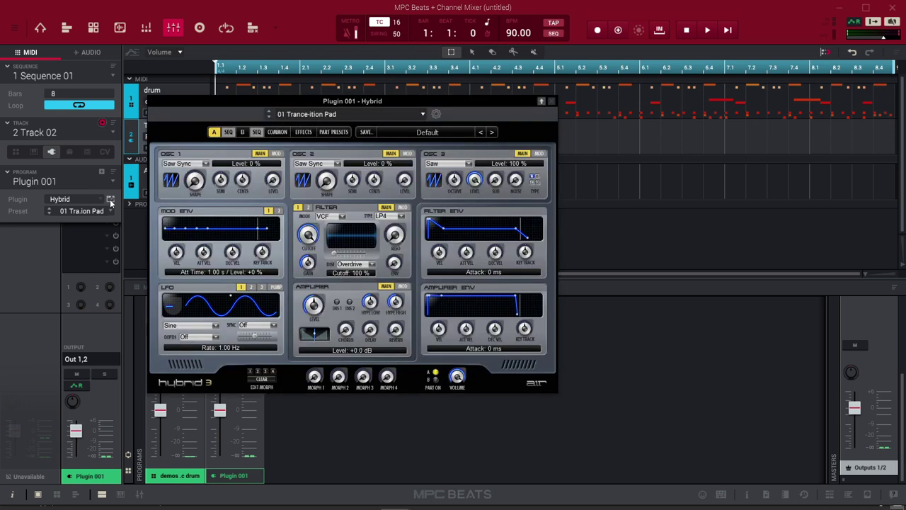
{"action": "left_click", "coordinate": [422, 115]}
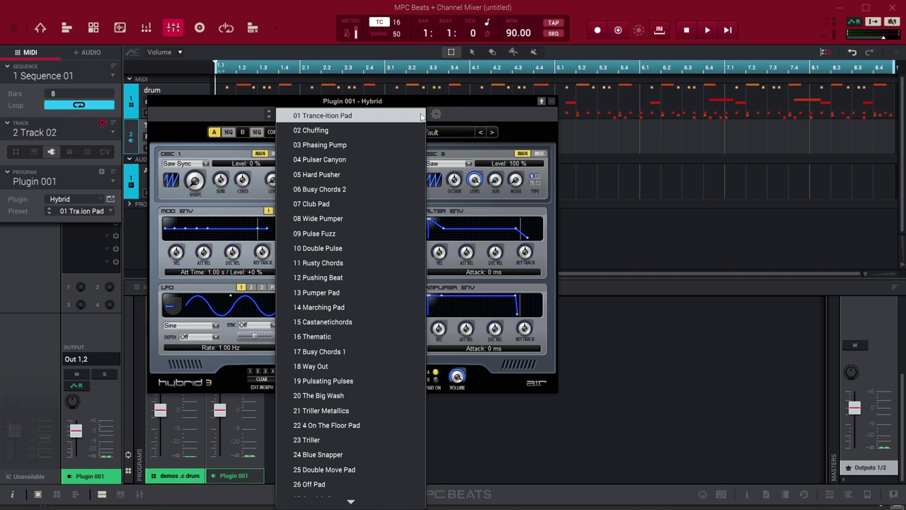
{"action": "left_click", "coordinate": [491, 115]}
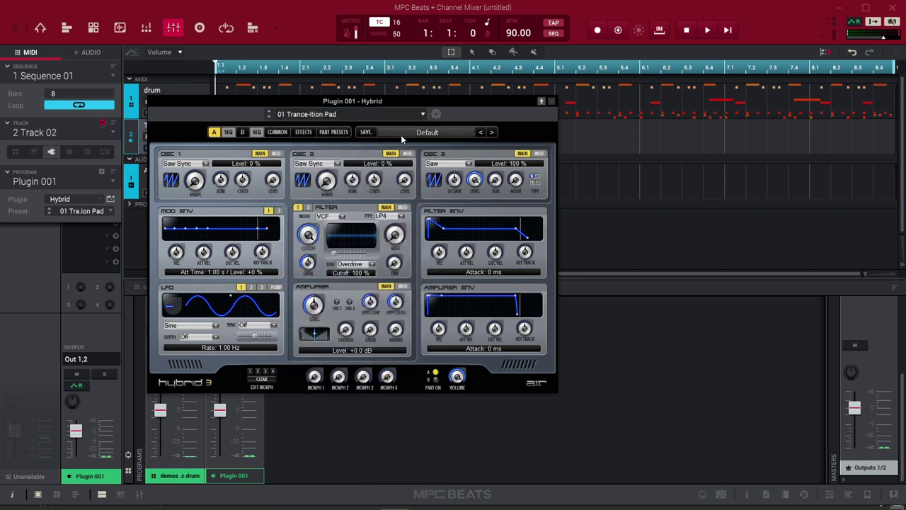
{"action": "left_click", "coordinate": [401, 135]}
{"action": "mouse_move", "coordinate": [410, 217]}
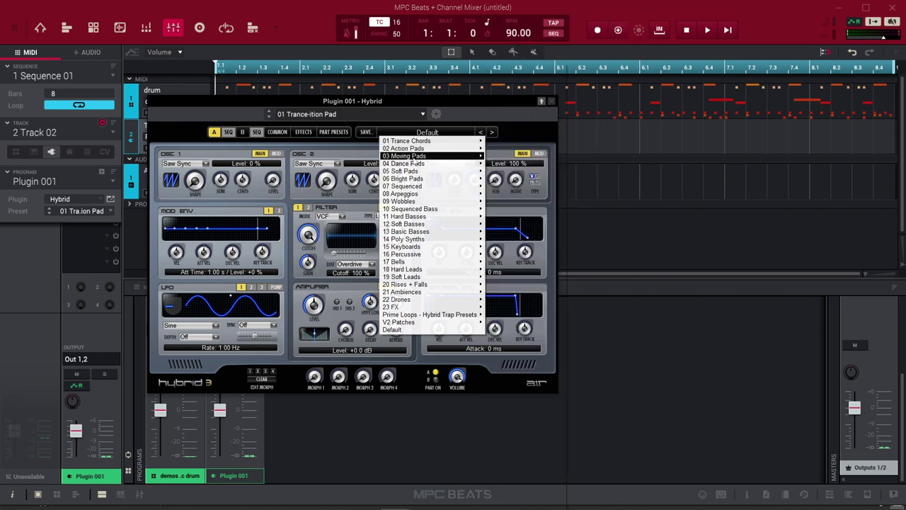
{"action": "mouse_move", "coordinate": [413, 187]}
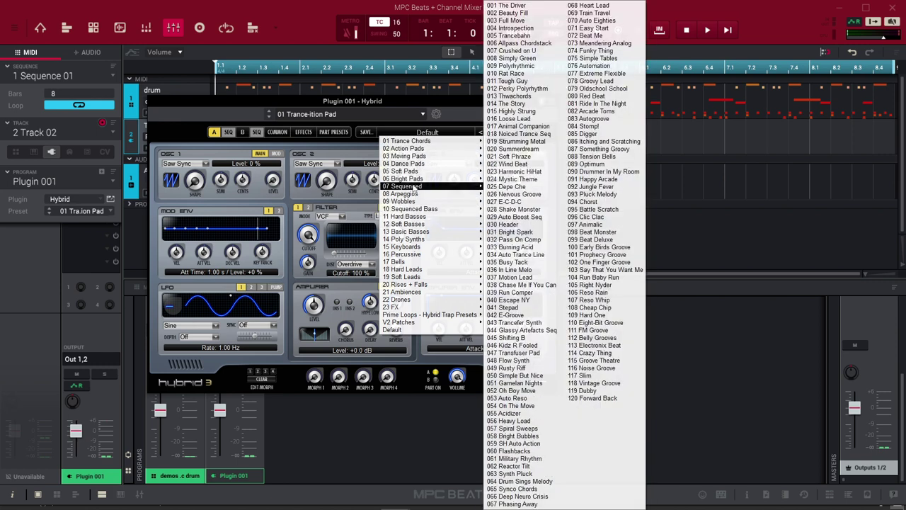
{"action": "key", "text": "Escape"}
- Replace Hybrid with the Mini Grand VST, open its editor and audition the piano over the drum sequence
{"action": "left_click_drag", "start_coordinate": [141, 91], "coordinate": [615, 118]}
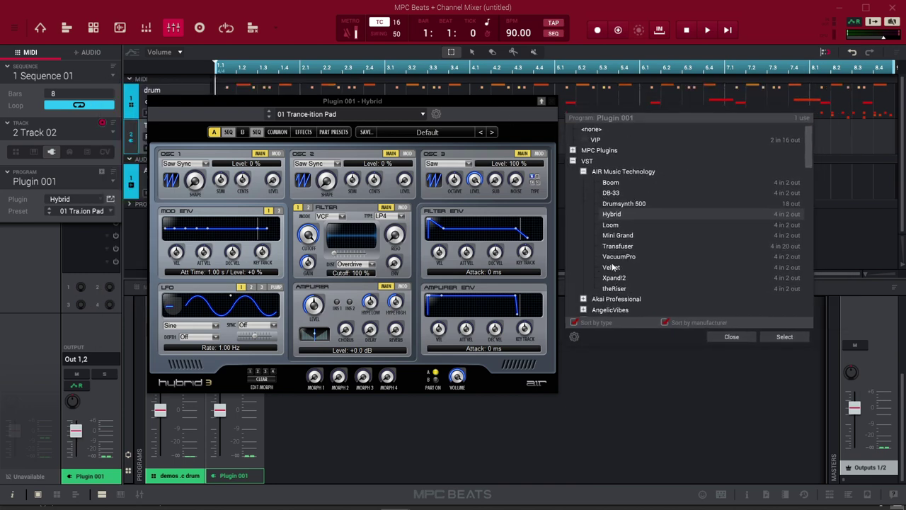
{"action": "left_click", "coordinate": [610, 237]}
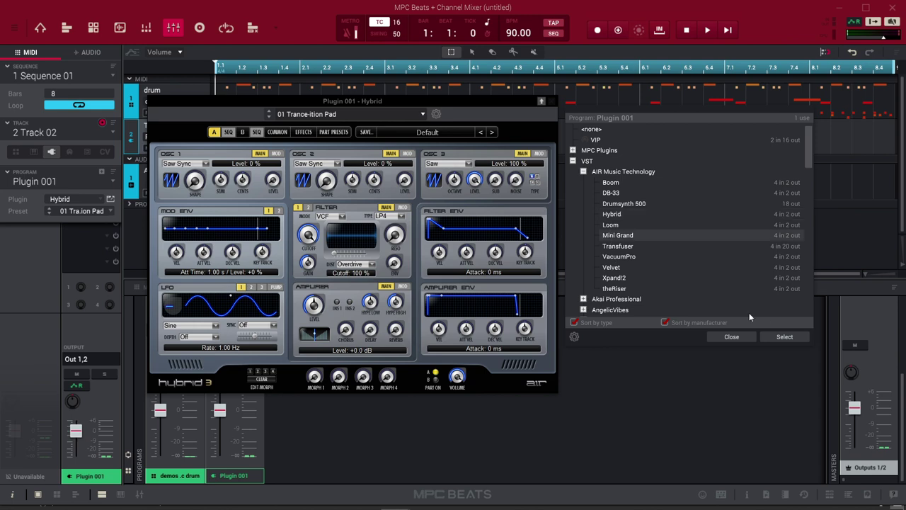
{"action": "left_click", "coordinate": [784, 338]}
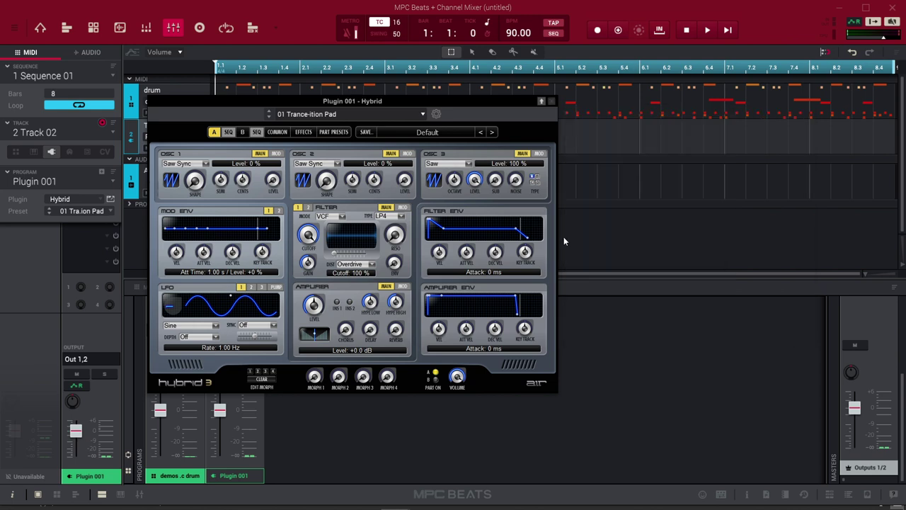
{"action": "left_click", "coordinate": [110, 200]}
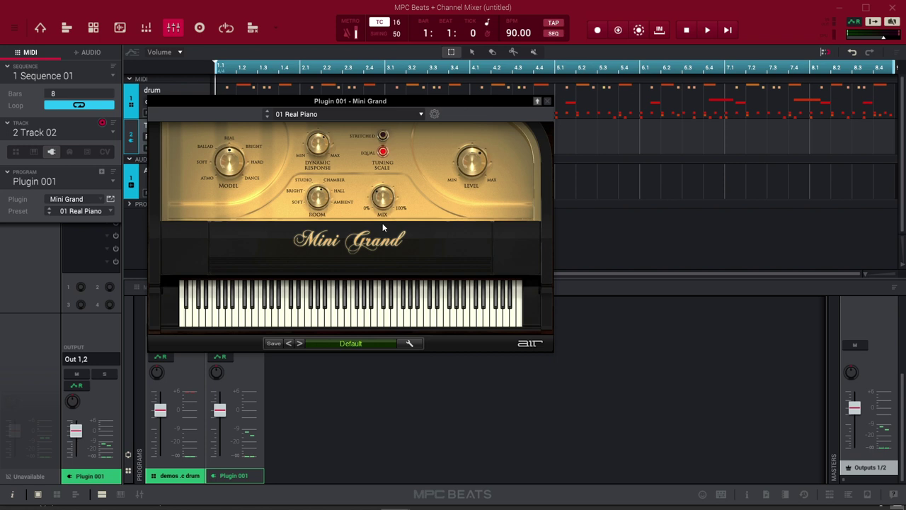
{"action": "key", "text": "space"}
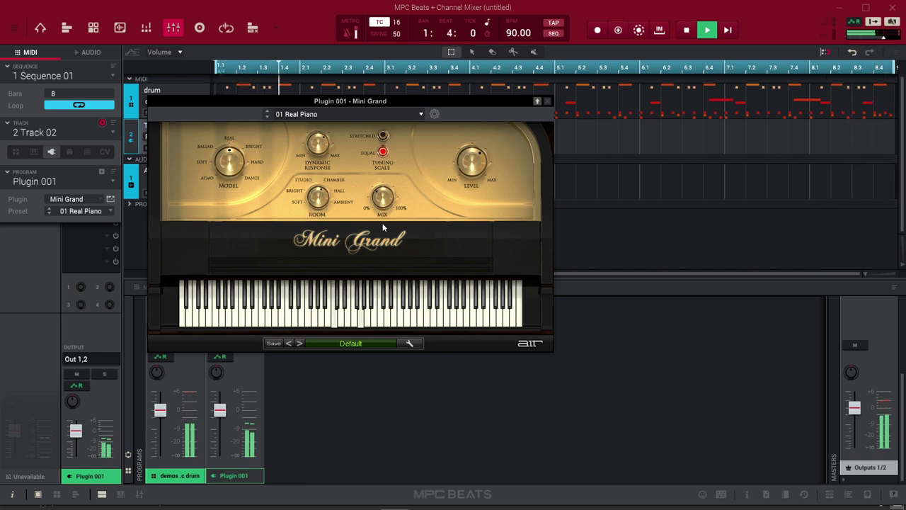
{"action": "key", "text": "space"}
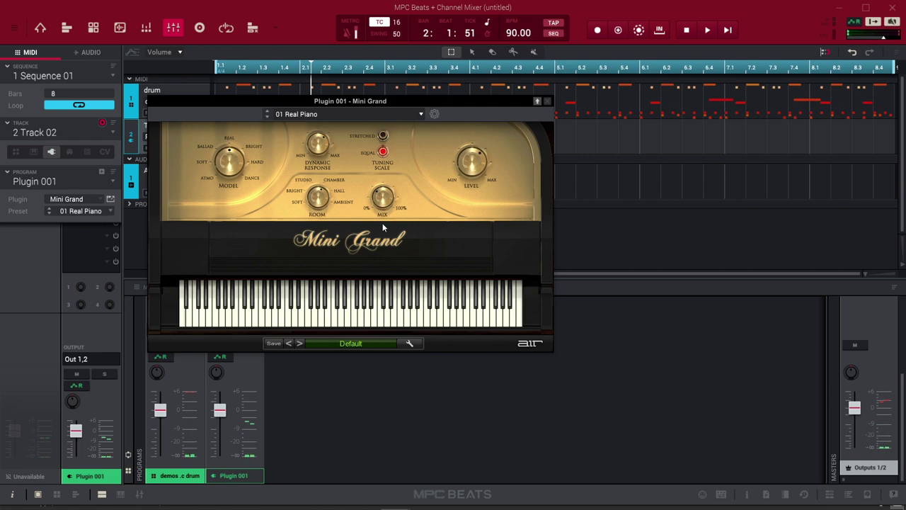
- Switch to Main Mode and close the Mini Grand editor to uncover the note grid
{"action": "left_click", "coordinate": [40, 29]}
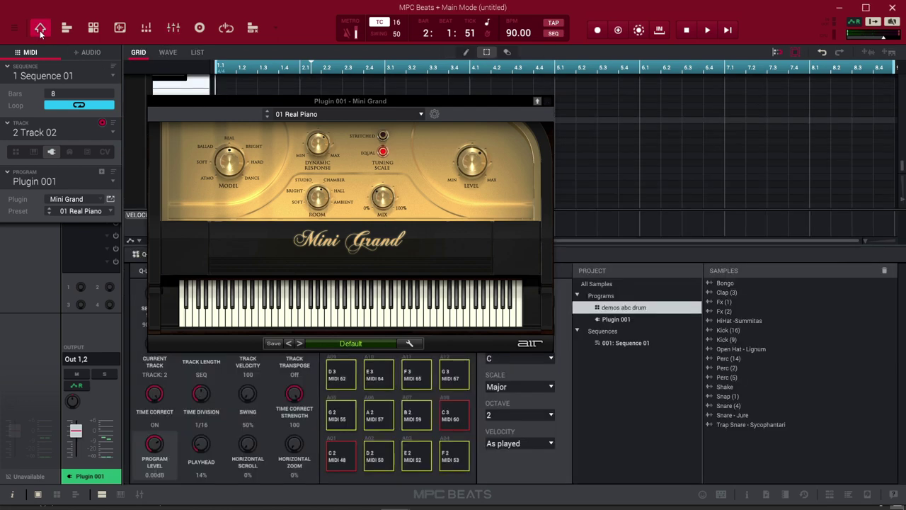
{"action": "left_click_drag", "start_coordinate": [330, 101], "coordinate": [368, 226]}
{"action": "left_click_drag", "start_coordinate": [519, 223], "coordinate": [506, 2]}
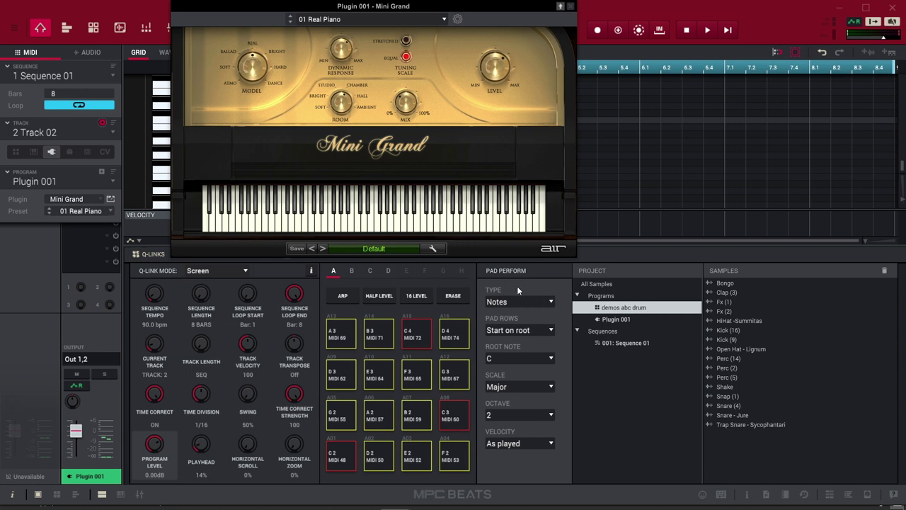
{"action": "left_click", "coordinate": [571, 7]}
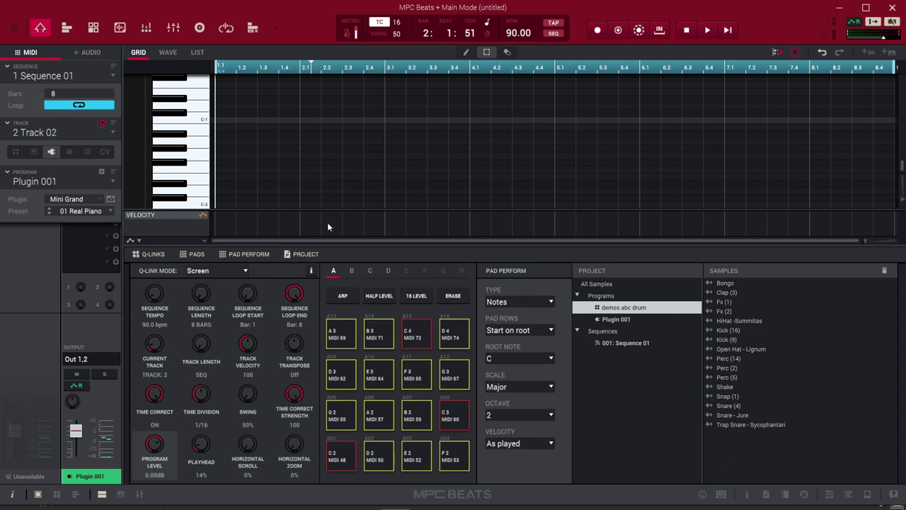
- Switch track 2 to the keygroup and drum types to compare their pad options, and return it to the plugin type
{"action": "left_click", "coordinate": [33, 151]}
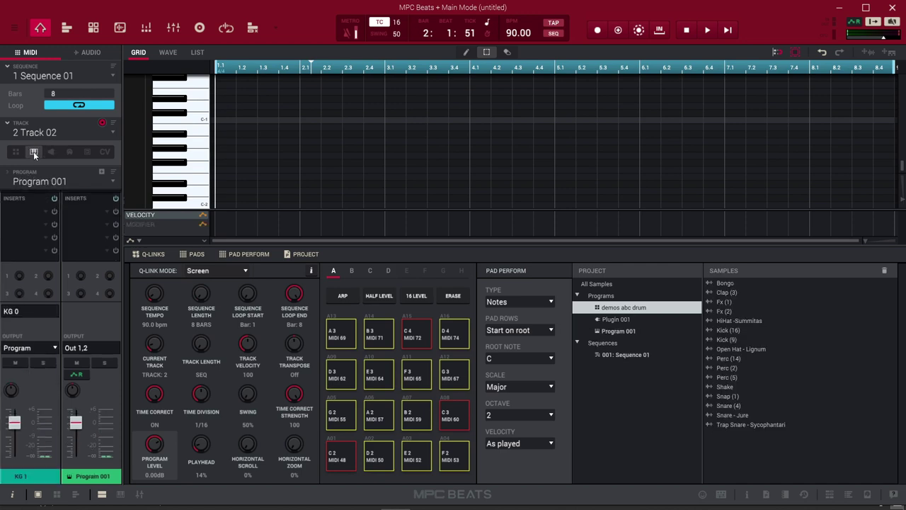
{"action": "left_click", "coordinate": [542, 302]}
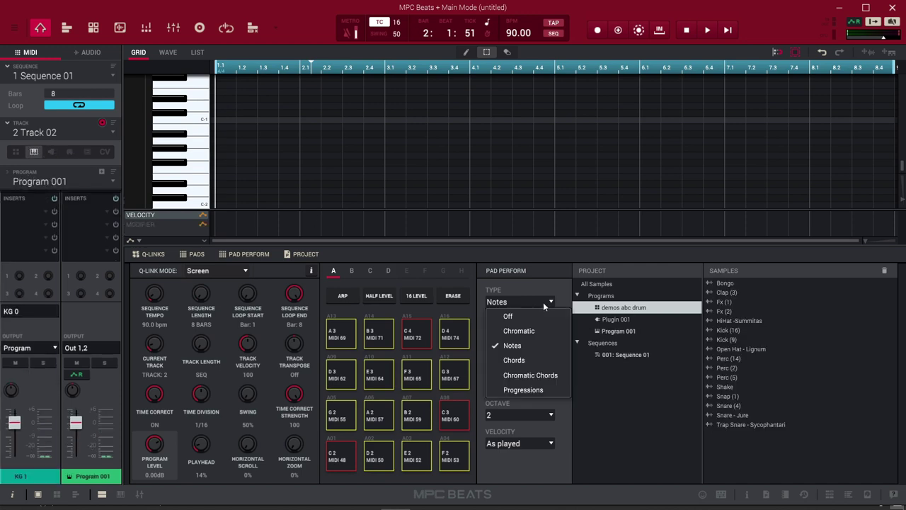
{"action": "left_click", "coordinate": [537, 287]}
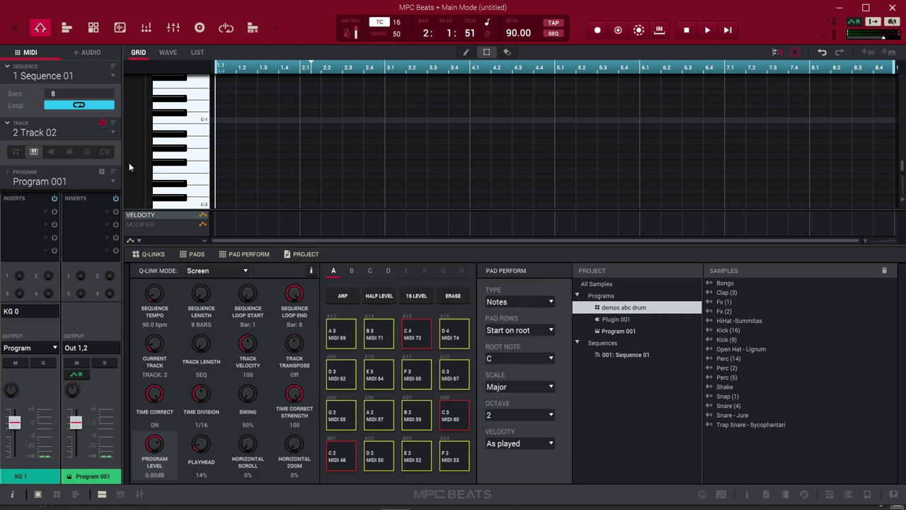
{"action": "left_click", "coordinate": [49, 152]}
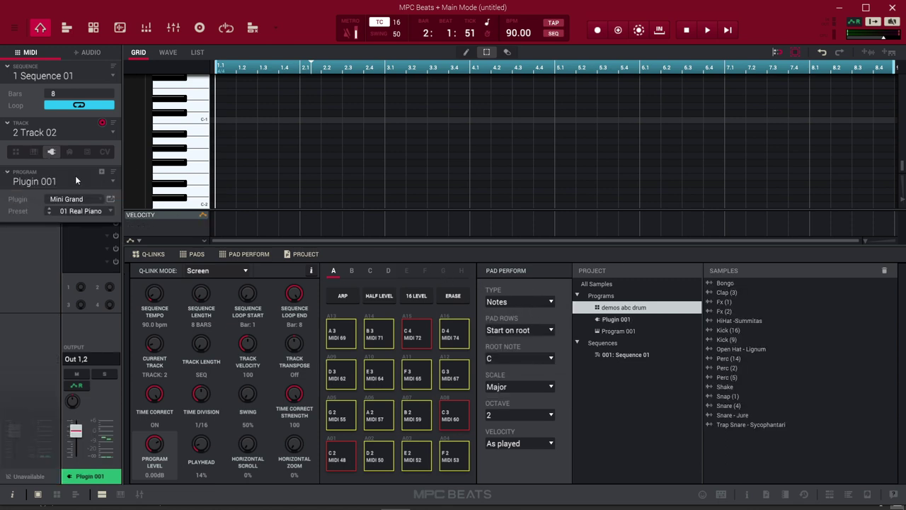
{"action": "left_click", "coordinate": [15, 152]}
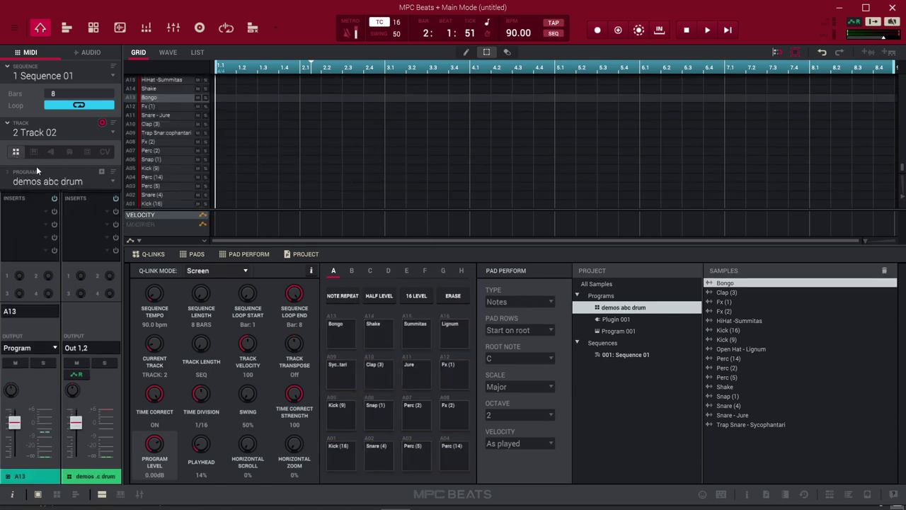
{"action": "left_click", "coordinate": [52, 151]}
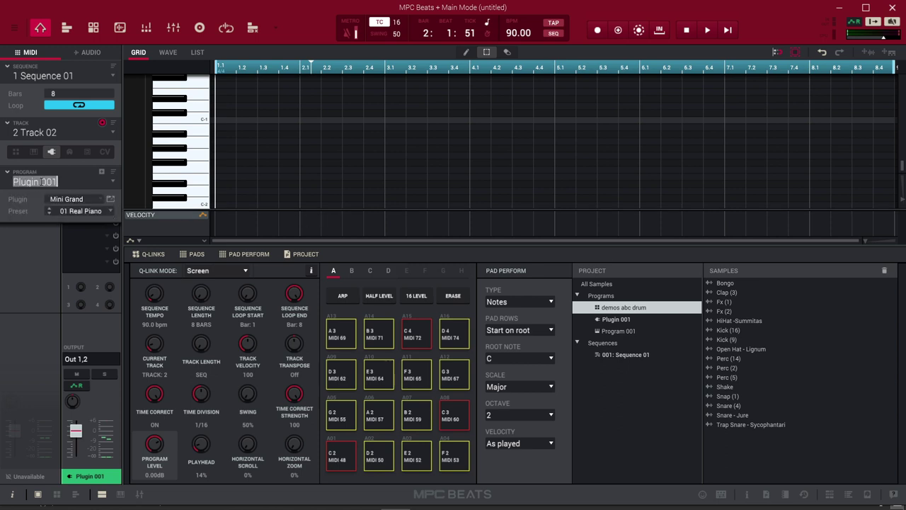
- Rename both the Mini Grand plugin program and track 2 as piano
{"action": "type", "text": "p"}
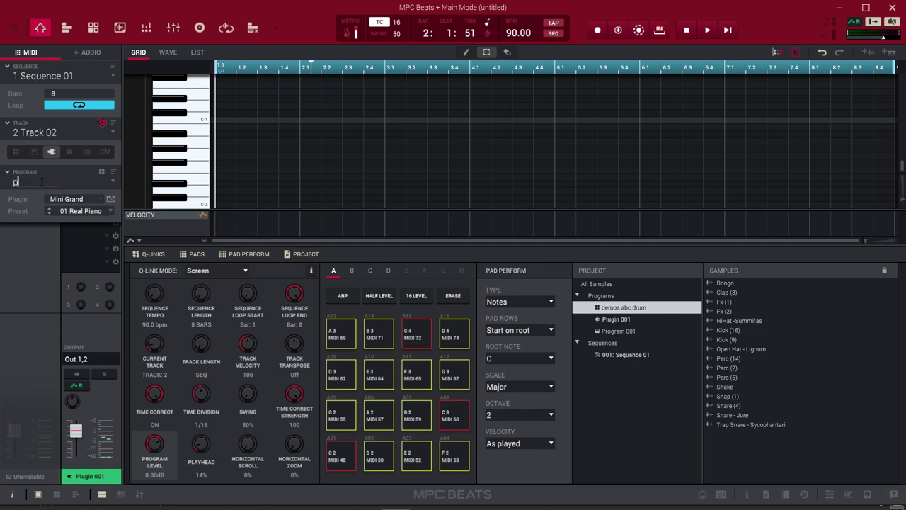
{"action": "type", "text": "iano"}
{"action": "key", "text": "Return"}
{"action": "double_click", "coordinate": [37, 133]}
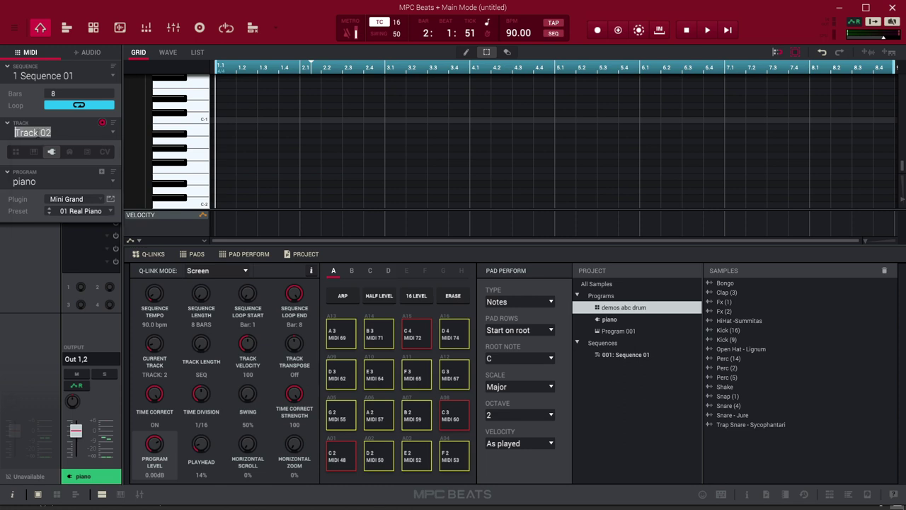
{"action": "type", "text": "piano"}
{"action": "key", "text": "Return"}
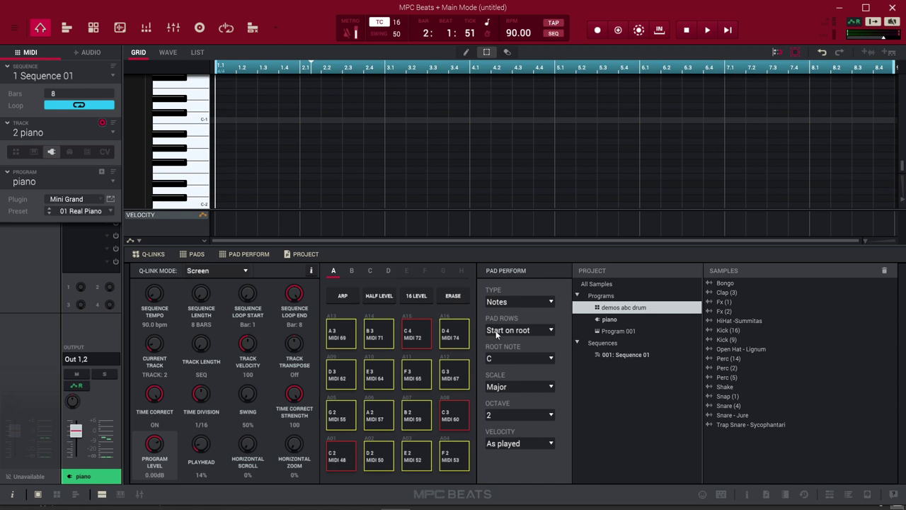
- Set the piano pads' perform type to Progressions and choose the Classic Minor progression
{"action": "left_click", "coordinate": [550, 301]}
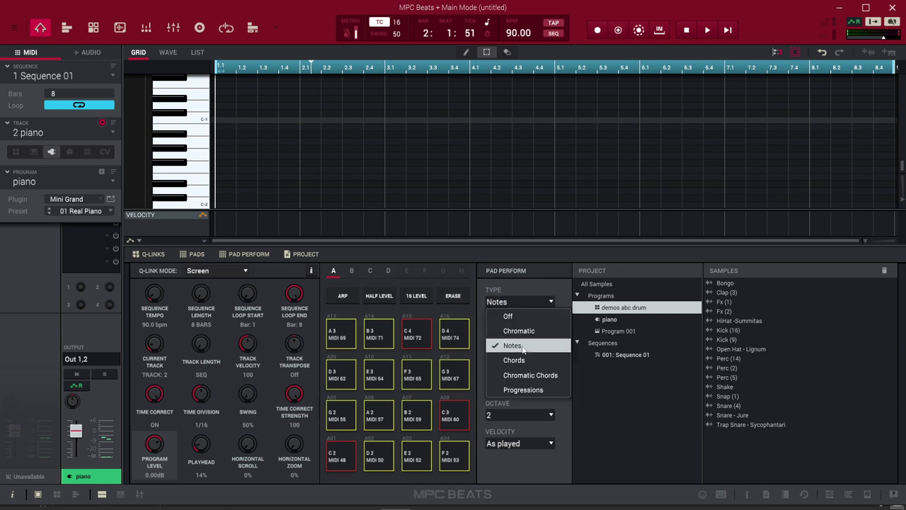
{"action": "left_click", "coordinate": [523, 390]}
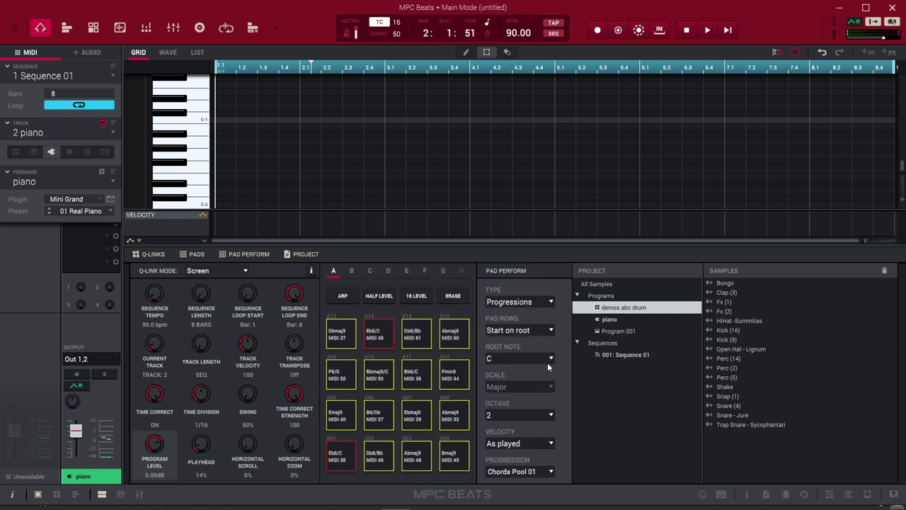
{"action": "left_click", "coordinate": [545, 470]}
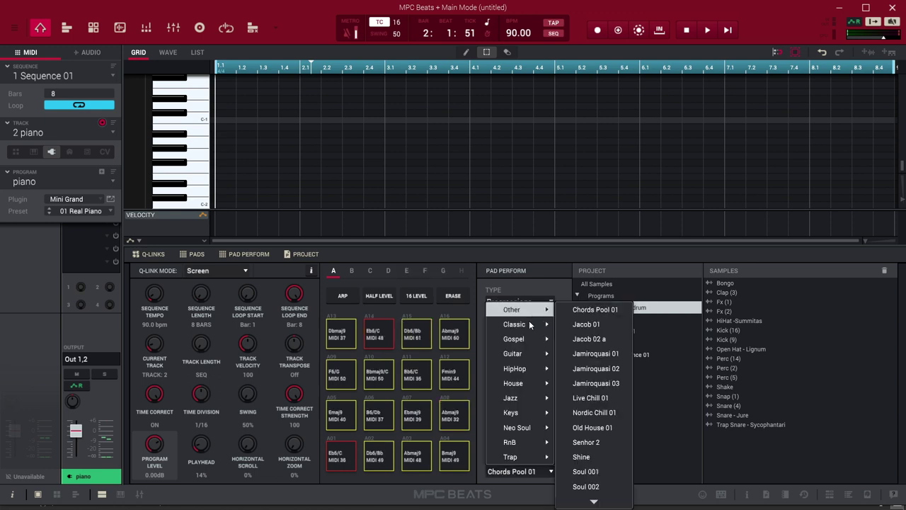
{"action": "mouse_move", "coordinate": [529, 327]}
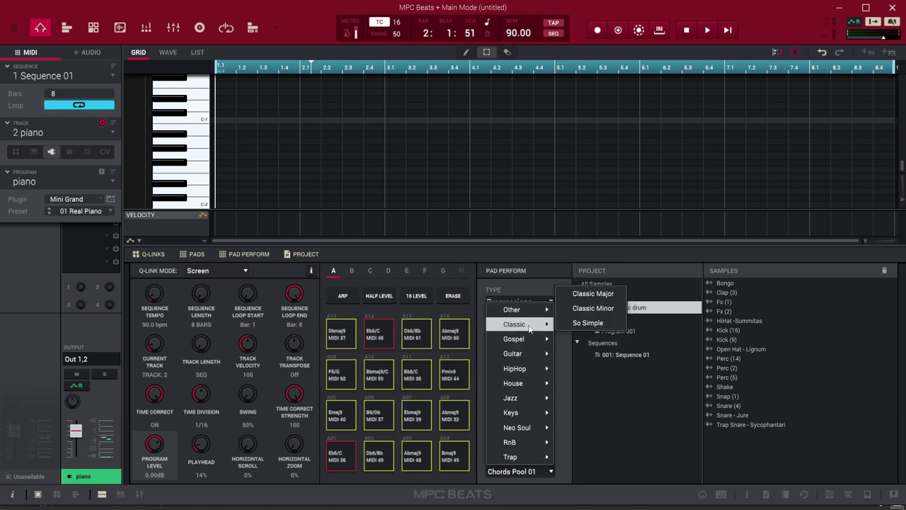
{"action": "left_click", "coordinate": [592, 309]}
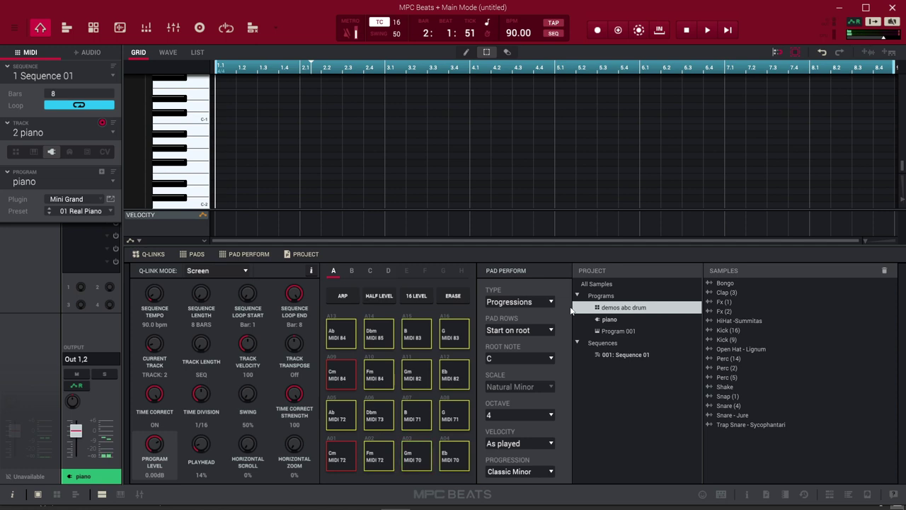
- Play the sequence, check the pad row options and change the pad progression to HipHop 1
{"action": "key", "text": "space"}
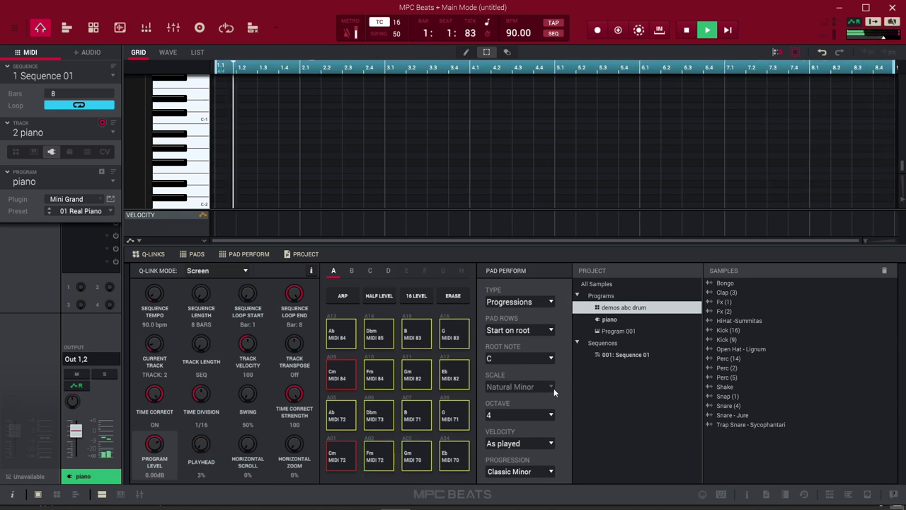
{"action": "left_click", "coordinate": [552, 330]}
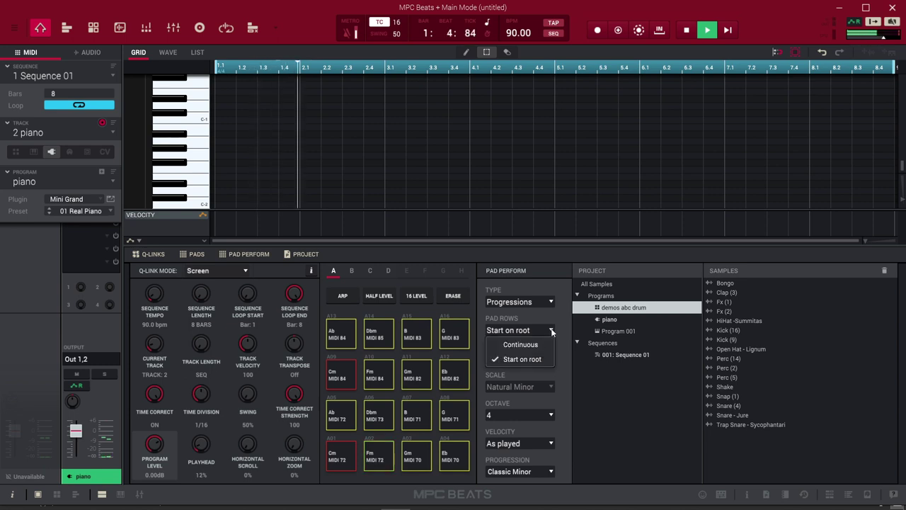
{"action": "left_click", "coordinate": [559, 387]}
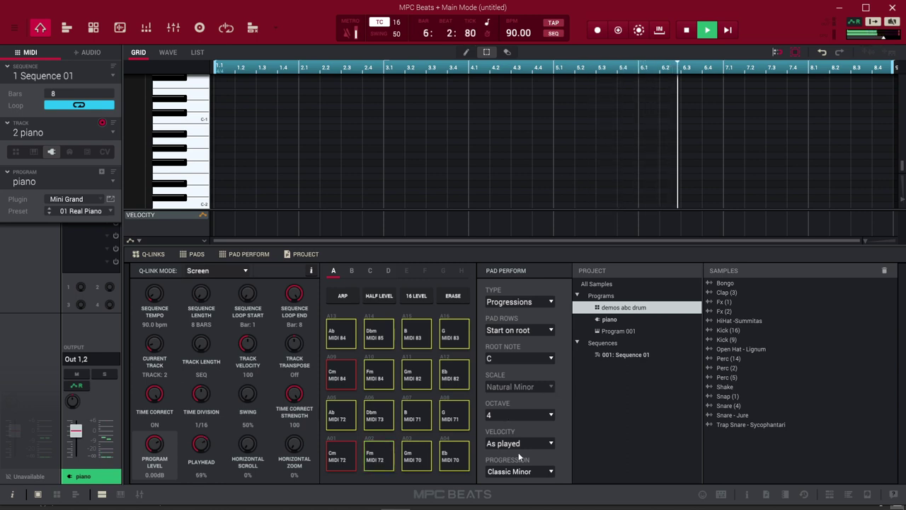
{"action": "left_click", "coordinate": [552, 471]}
{"action": "mouse_move", "coordinate": [536, 368]}
{"action": "left_click", "coordinate": [584, 368]}
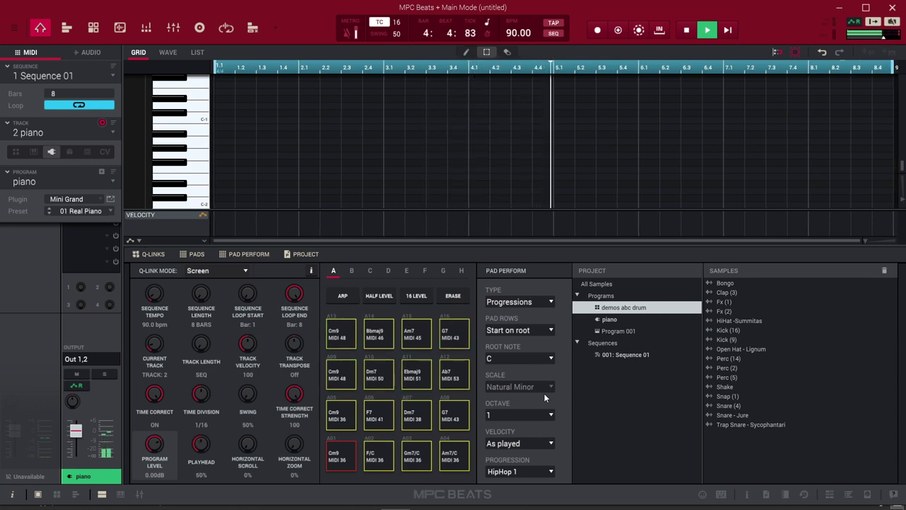
- Look through the progression categories again and change the pads' perform type to Chords
{"action": "left_click", "coordinate": [548, 472]}
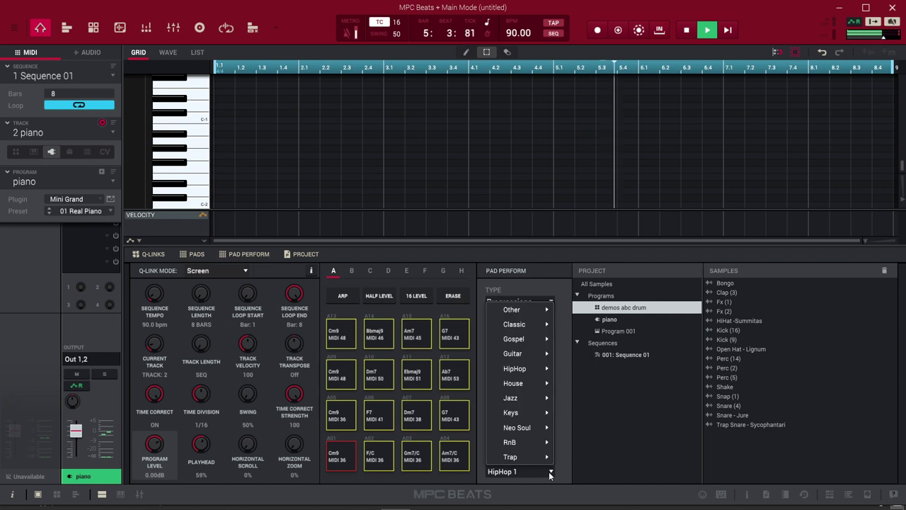
{"action": "left_click", "coordinate": [525, 282]}
{"action": "left_click", "coordinate": [549, 302]}
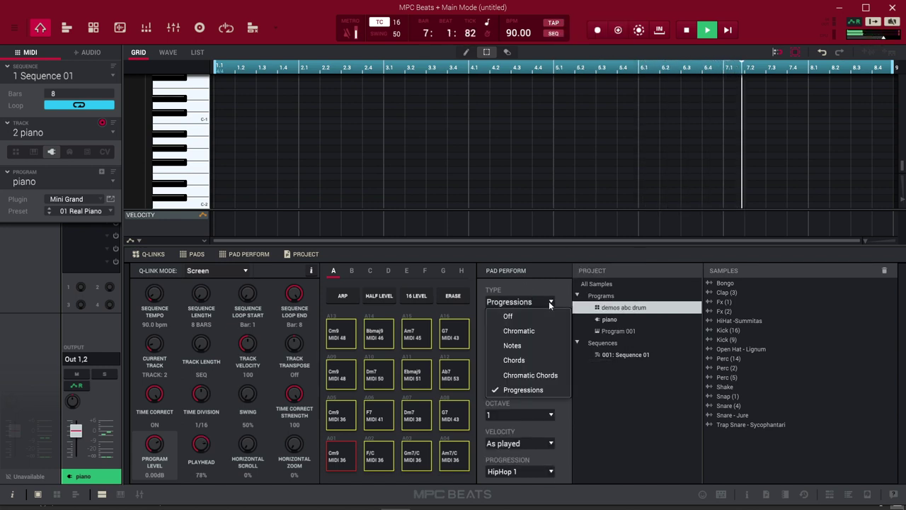
{"action": "left_click", "coordinate": [527, 360]}
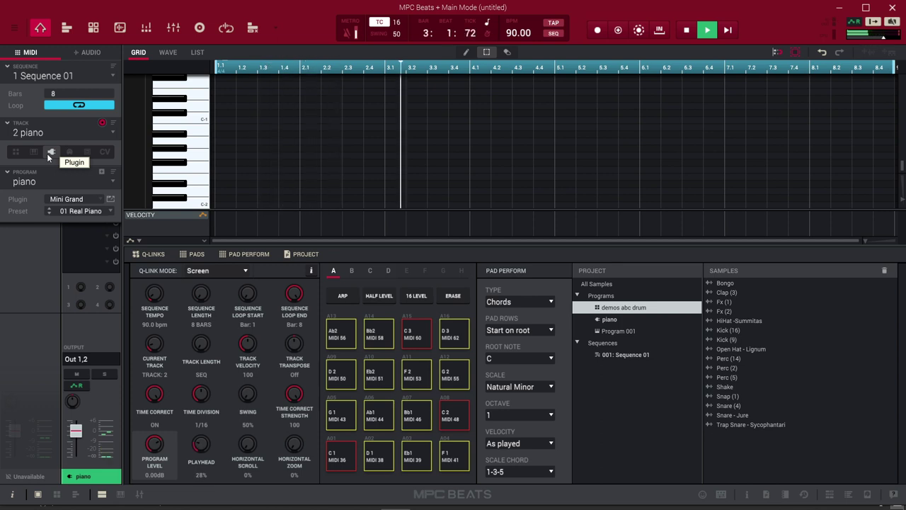
- Restart from the beginning and overdub a repeating chord part on the piano track across the 8 bars, then end recording and show its notes
{"action": "key", "text": "space"}
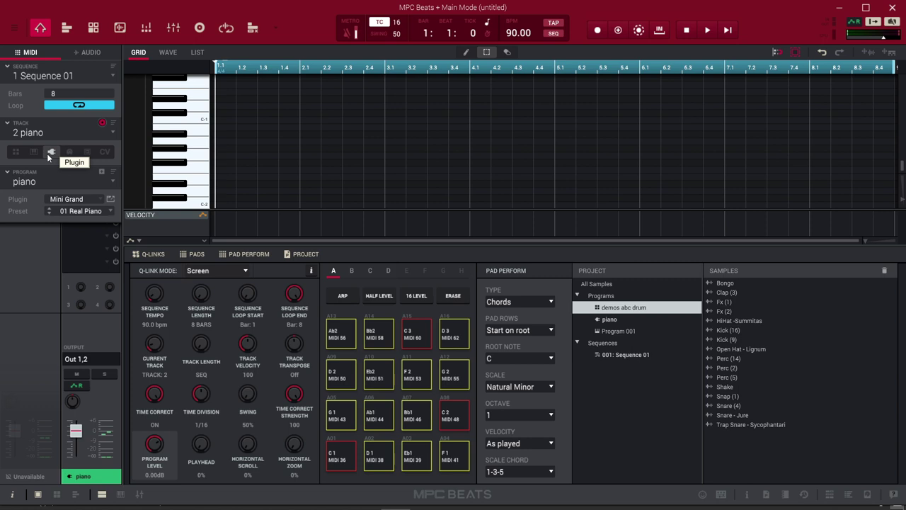
{"action": "key", "text": "o"}
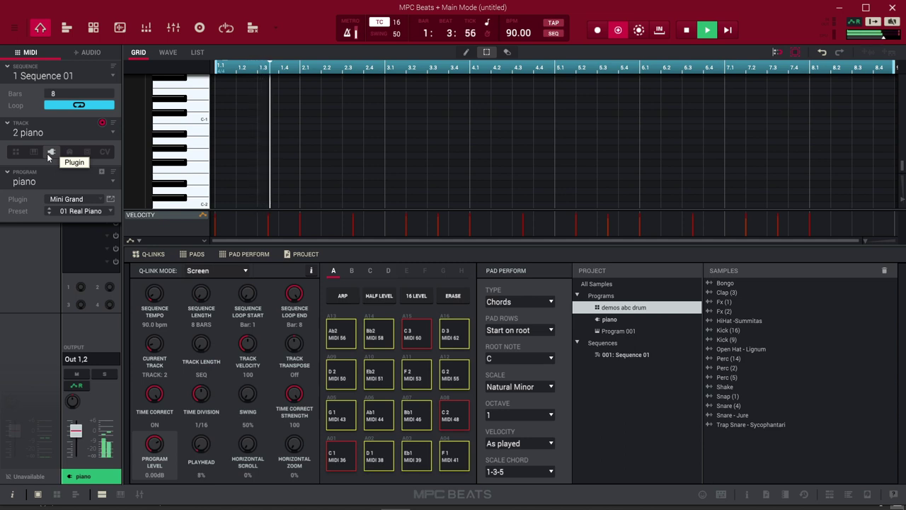
{"action": "left_click", "coordinate": [618, 30]}
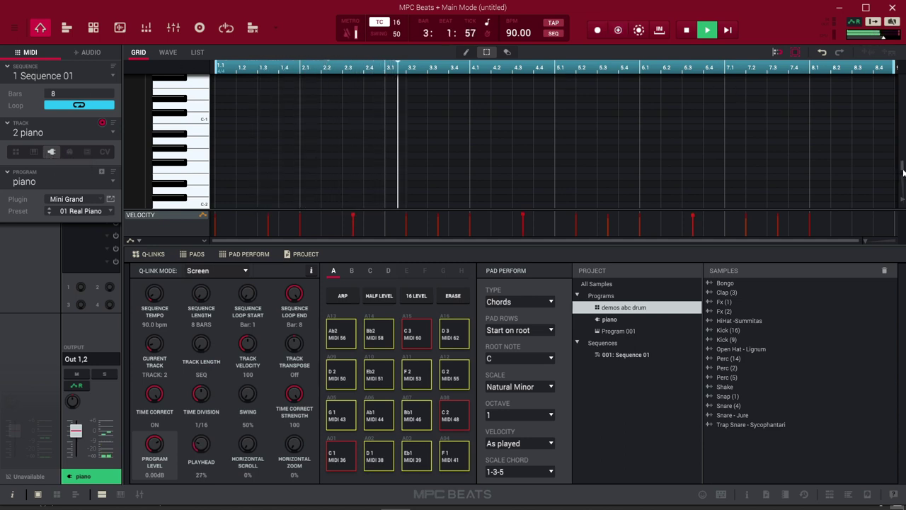
{"action": "left_click_drag", "start_coordinate": [903, 172], "coordinate": [904, 131]}
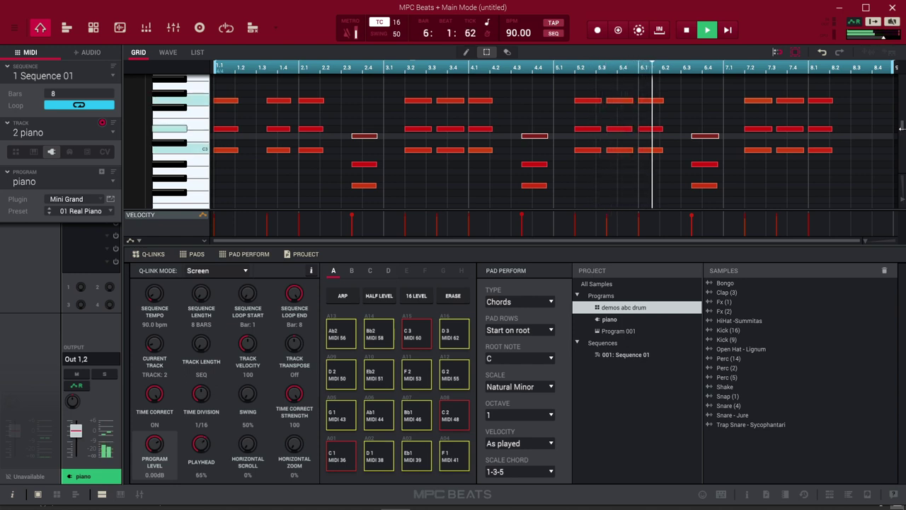
- Load the 03 Bright Piano preset in Mini Grand, set its level to +0.5 dB, close the editor and stop playback
{"action": "left_click", "coordinate": [111, 201]}
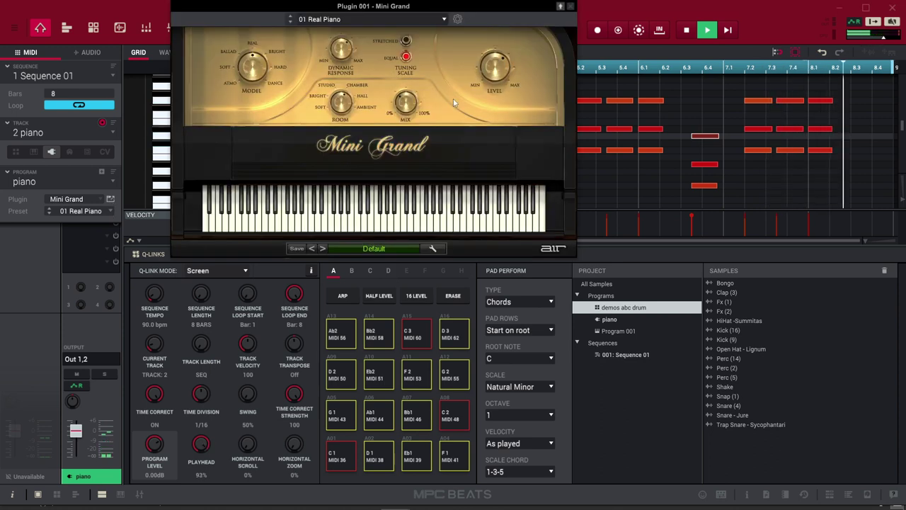
{"action": "left_click", "coordinate": [323, 248]}
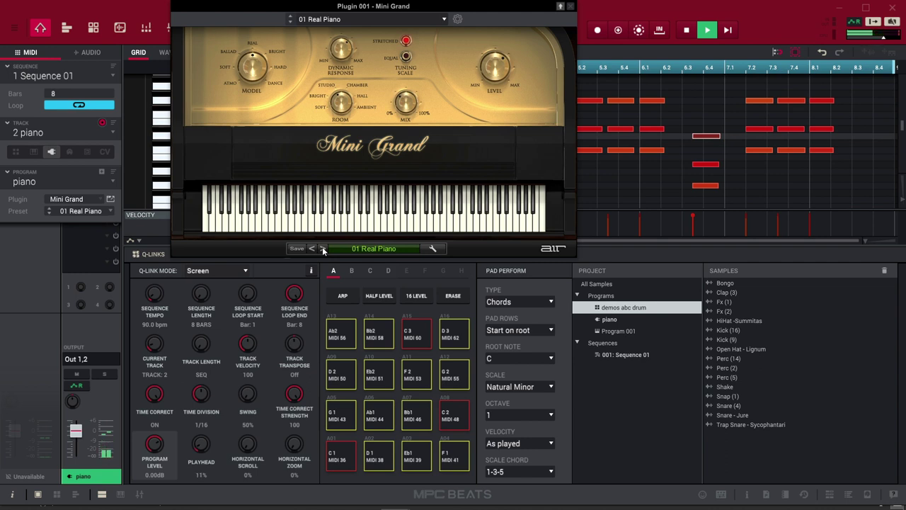
{"action": "left_click", "coordinate": [322, 249]}
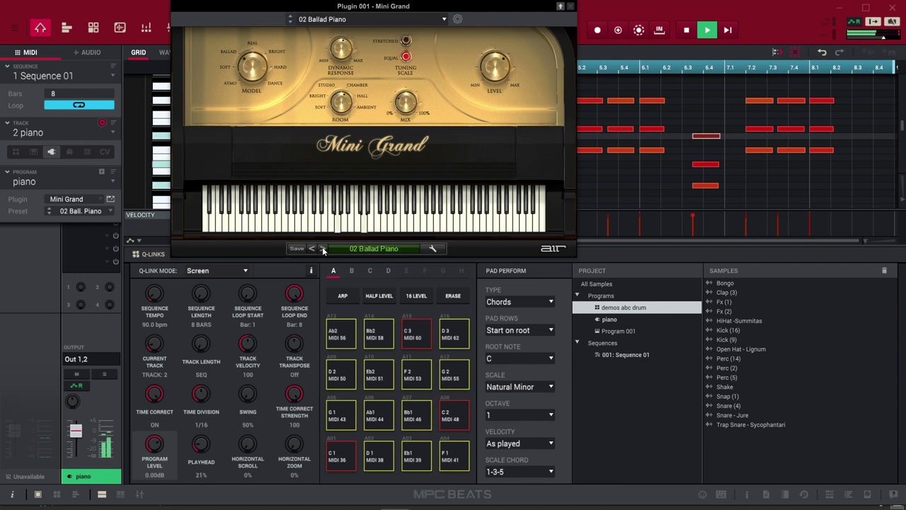
{"action": "left_click", "coordinate": [322, 249]}
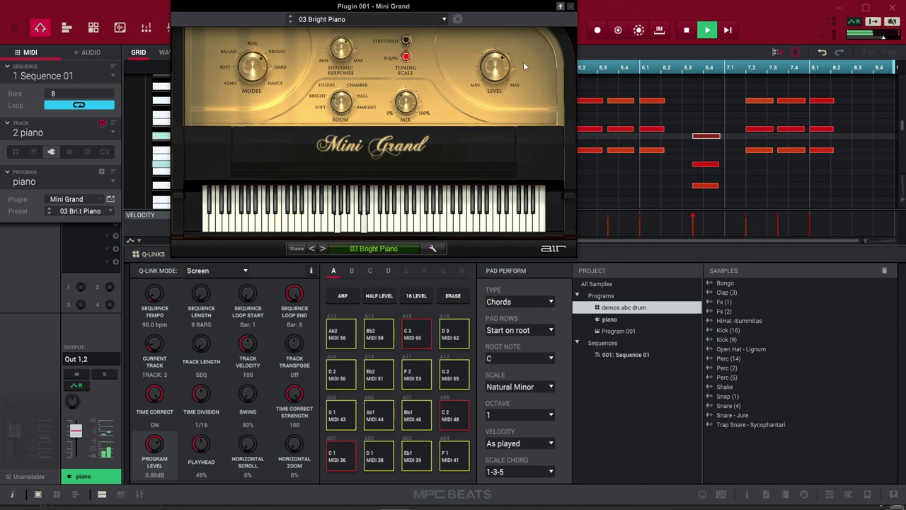
{"action": "mouse_move", "coordinate": [495, 85]}
{"action": "scroll", "coordinate": [494, 83], "scroll_direction": "up", "scroll_amount": 2}
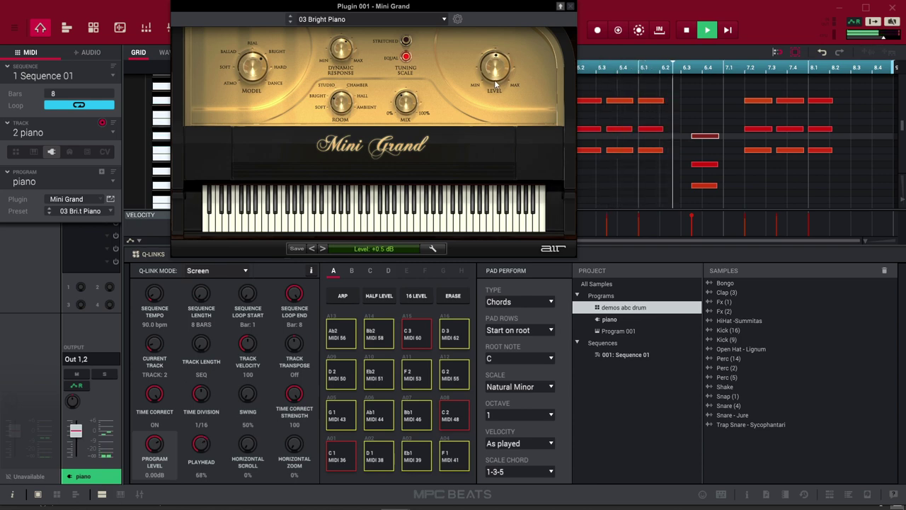
{"action": "left_click", "coordinate": [569, 5]}
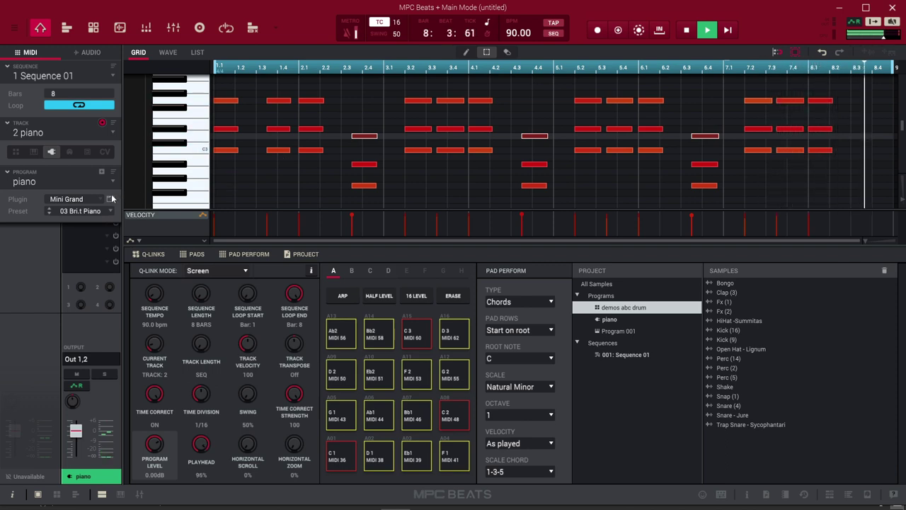
{"action": "key", "text": "space"}
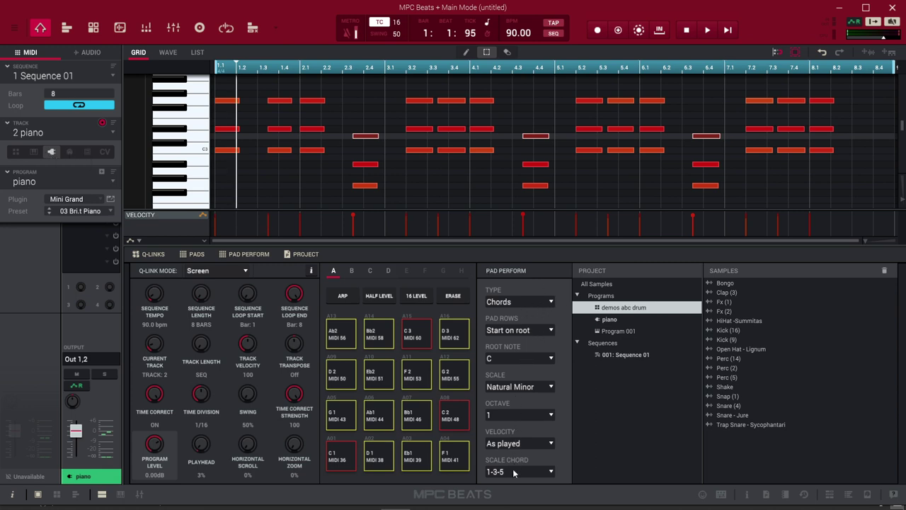
{"action": "left_click", "coordinate": [544, 301]}
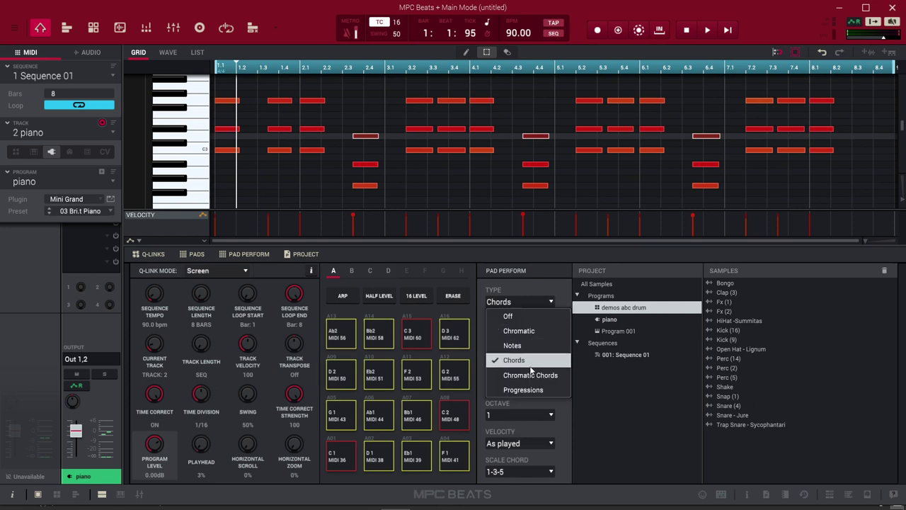
{"action": "left_click", "coordinate": [520, 284]}
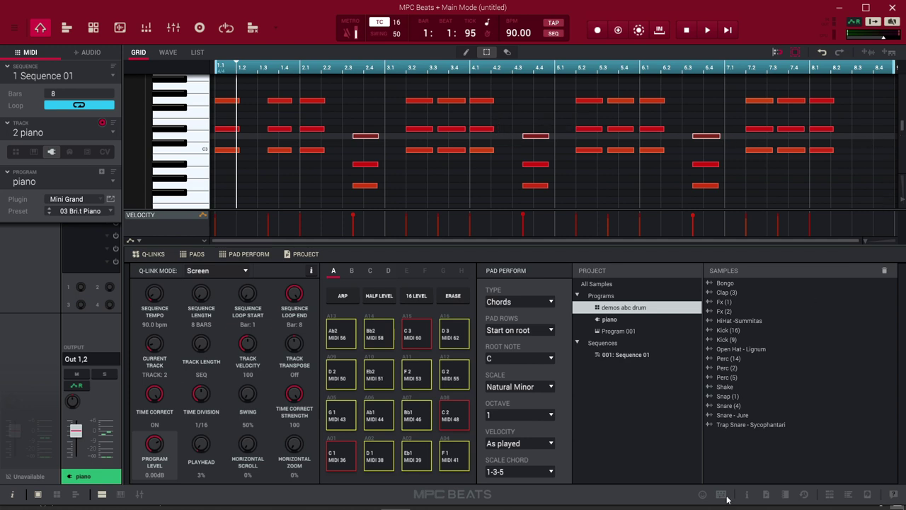
- Show the file browser, select unused track 3 and rename it 808
{"action": "left_click", "coordinate": [868, 494]}
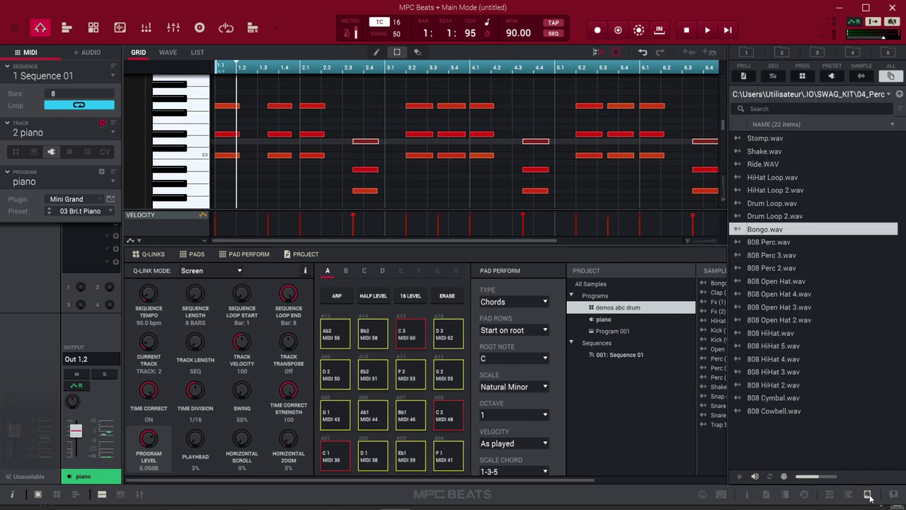
{"action": "left_click", "coordinate": [112, 133]}
{"action": "left_click", "coordinate": [36, 169]}
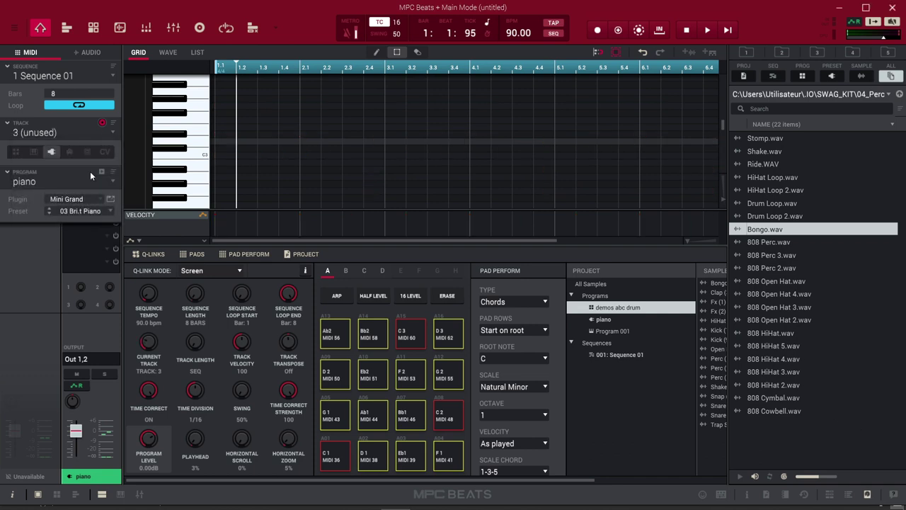
{"action": "double_click", "coordinate": [31, 132]}
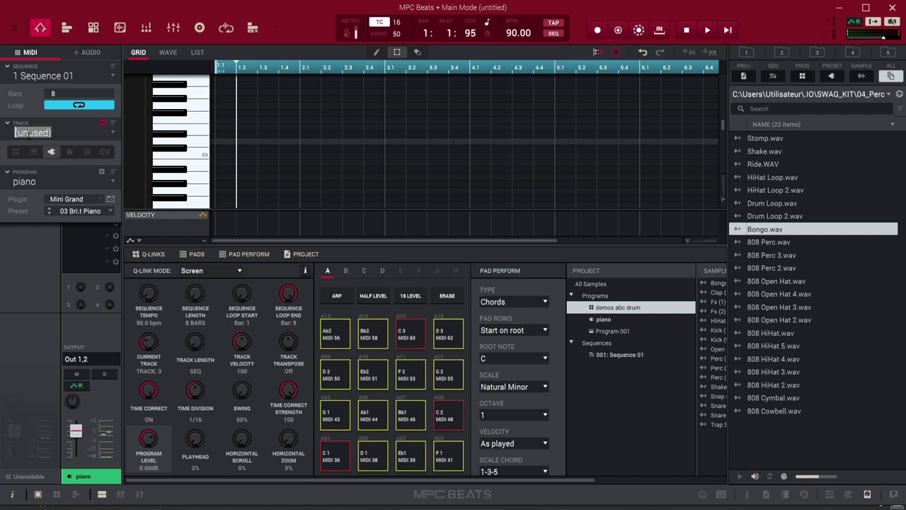
{"action": "type", "text": "808"}
{"action": "key", "text": "Return"}
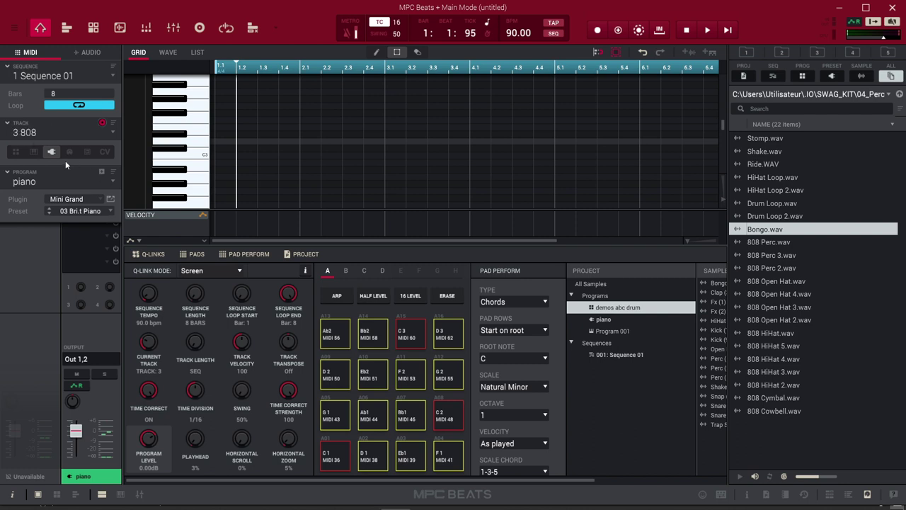
- Switch track 3 to the keygroup type and rename its program as 808
{"action": "left_click", "coordinate": [32, 154]}
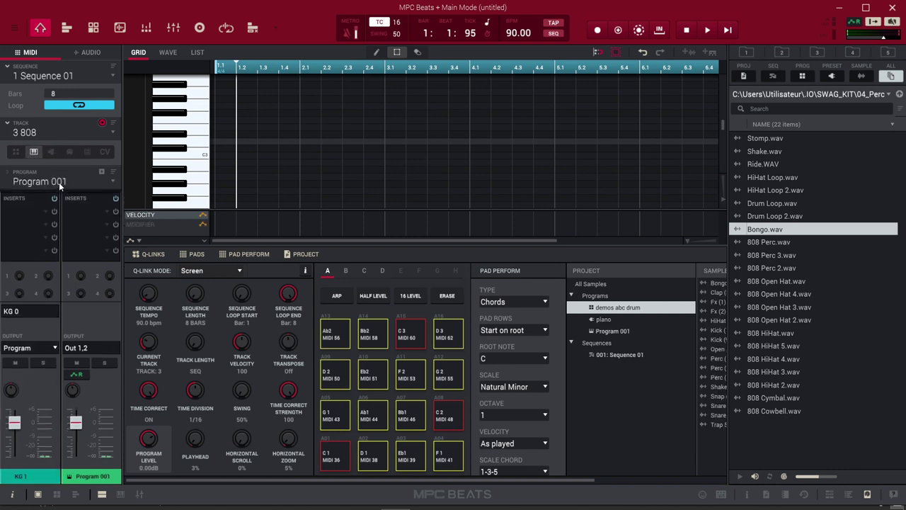
{"action": "double_click", "coordinate": [40, 181]}
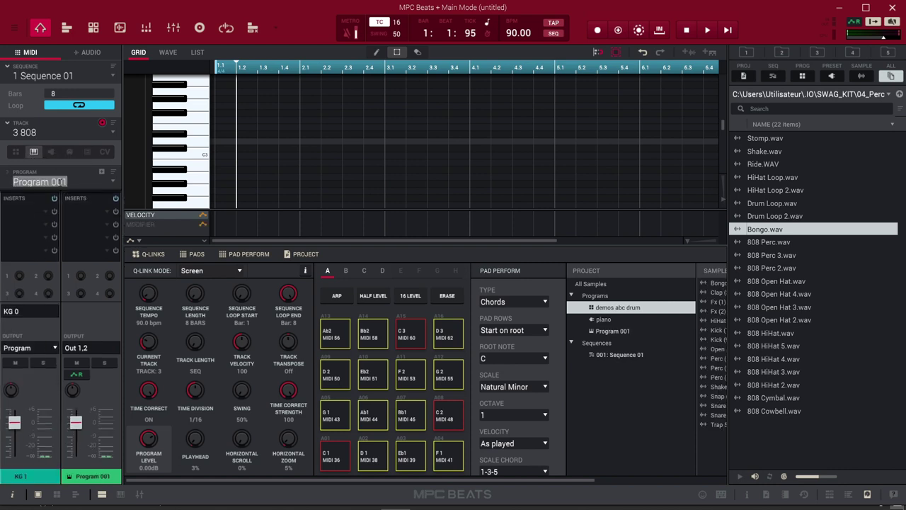
{"action": "type", "text": "808"}
{"action": "key", "text": "Return"}
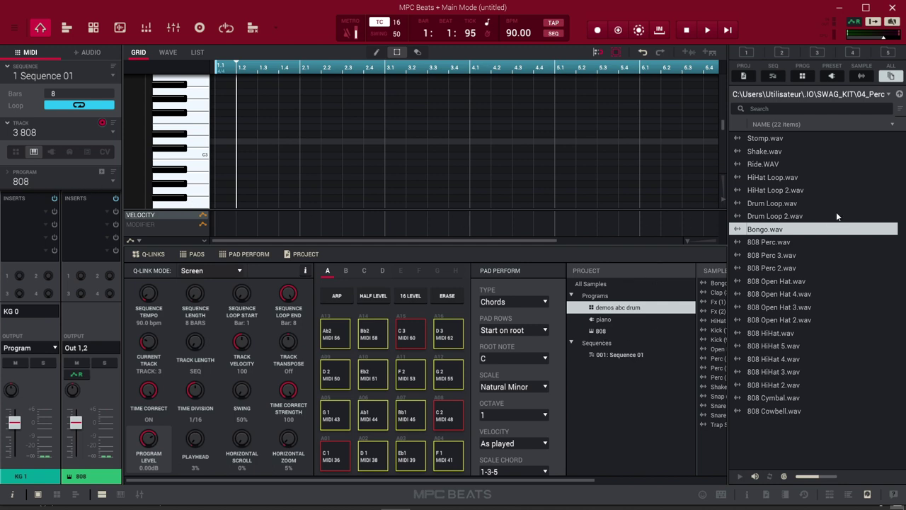
- Open the 808 folder of PACK ABC VOL1 in the file browser, sorted ascending by name, and preview samples through 808-4.wav
{"action": "left_click", "coordinate": [899, 95]}
{"action": "left_click", "coordinate": [891, 125]}
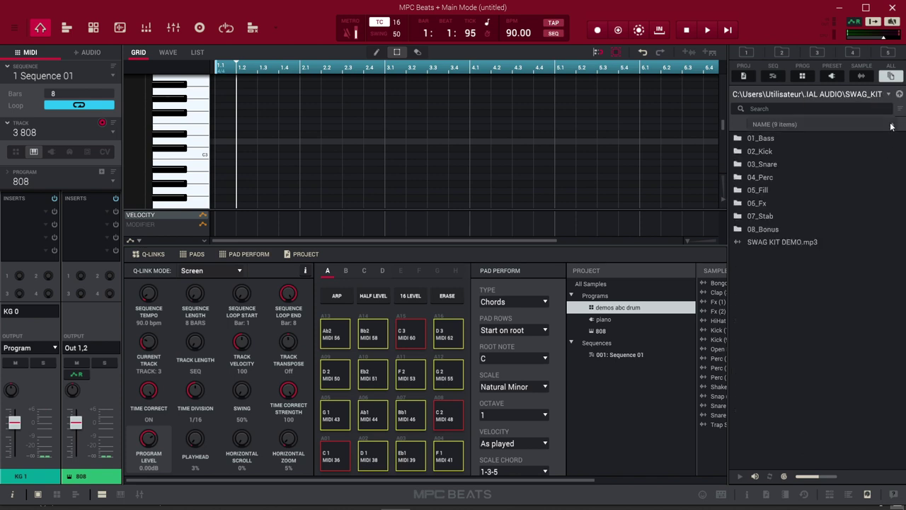
{"action": "left_click", "coordinate": [887, 94]}
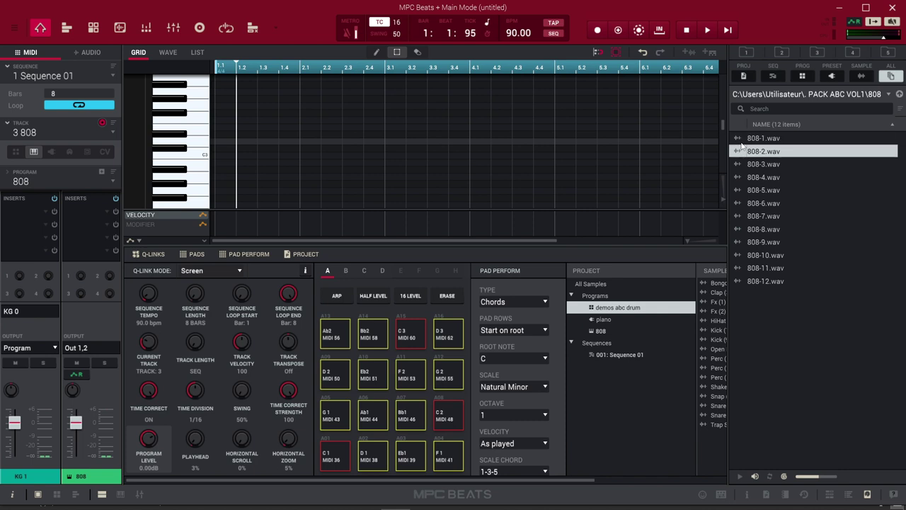
{"action": "key", "text": "Down"}
{"action": "key", "text": "Down"}
{"action": "key", "text": "Down"}
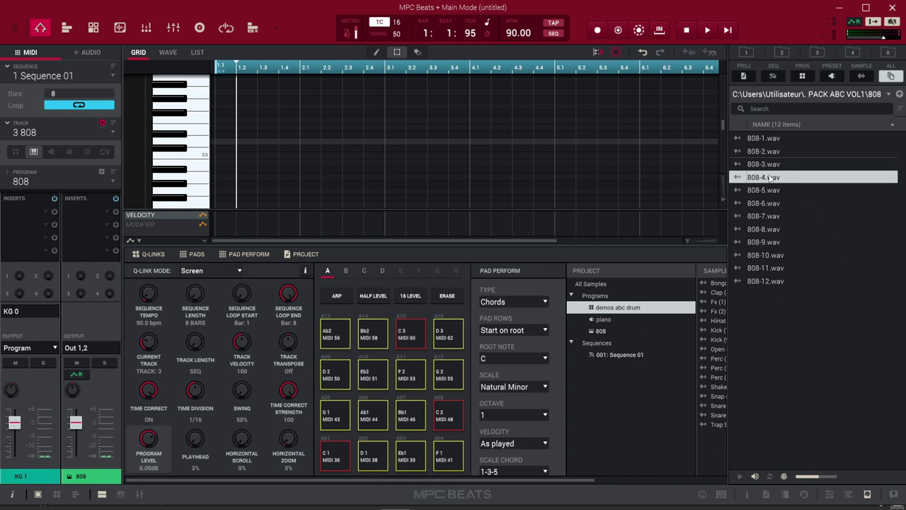
- Add 808-4.wav to the project's sample pool, hide the file browser and list all project samples
{"action": "left_click_drag", "start_coordinate": [751, 180], "coordinate": [711, 340]}
{"action": "key", "text": "ctrl+b"}
{"action": "left_click", "coordinate": [604, 285]}
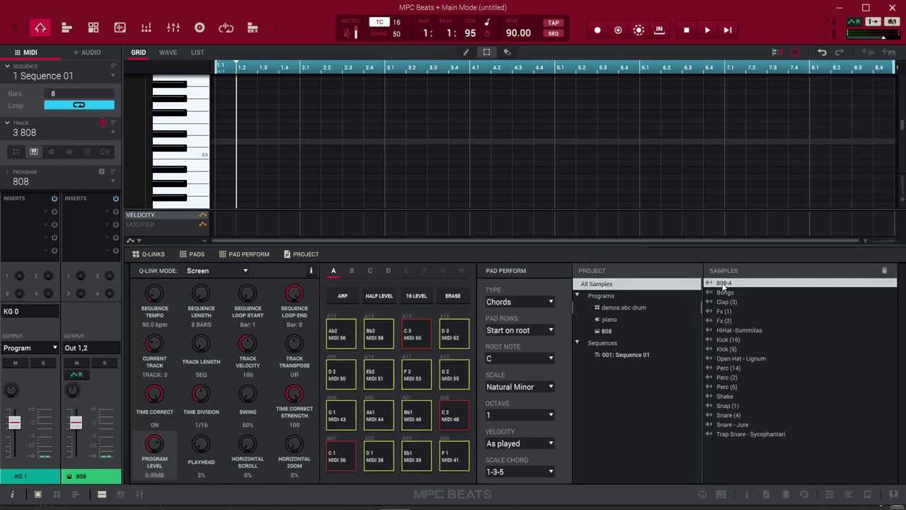
- Open the 808 program for editing and assign the 808-4 sample to layer 1
{"action": "left_click", "coordinate": [93, 28]}
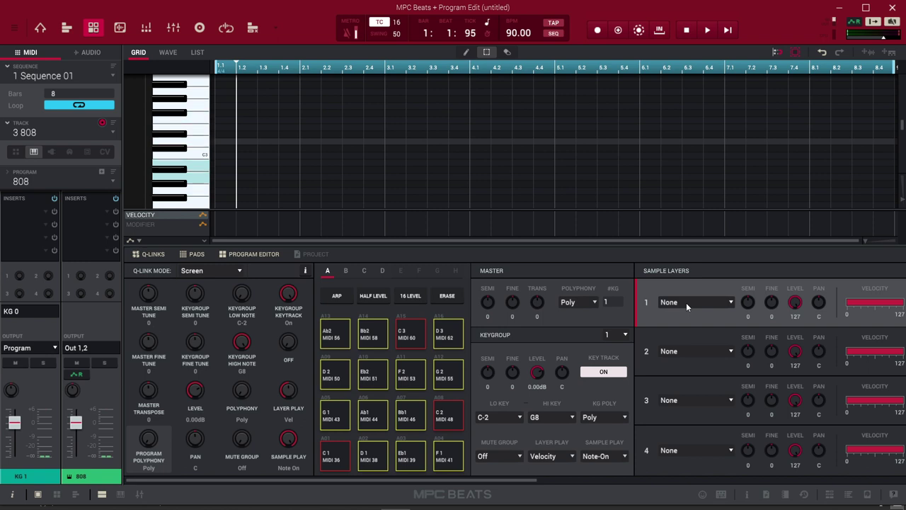
{"action": "left_click", "coordinate": [731, 303]}
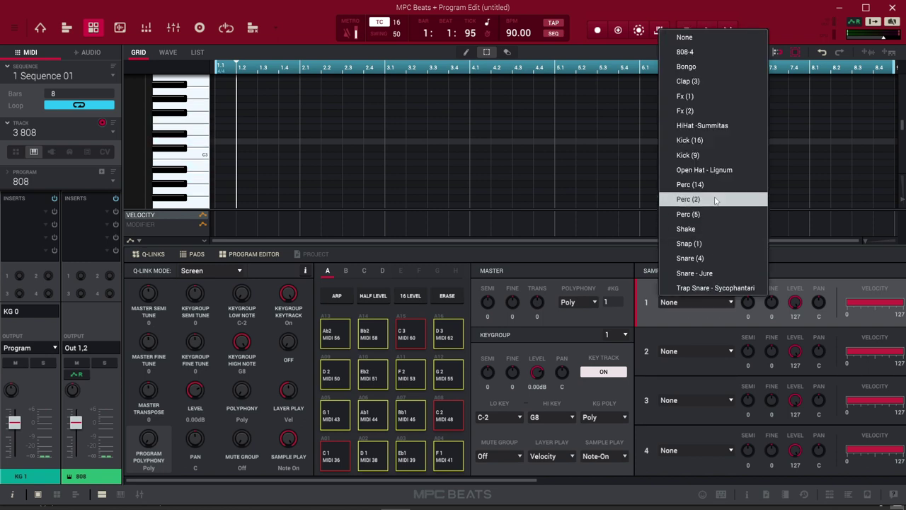
{"action": "left_click", "coordinate": [688, 52]}
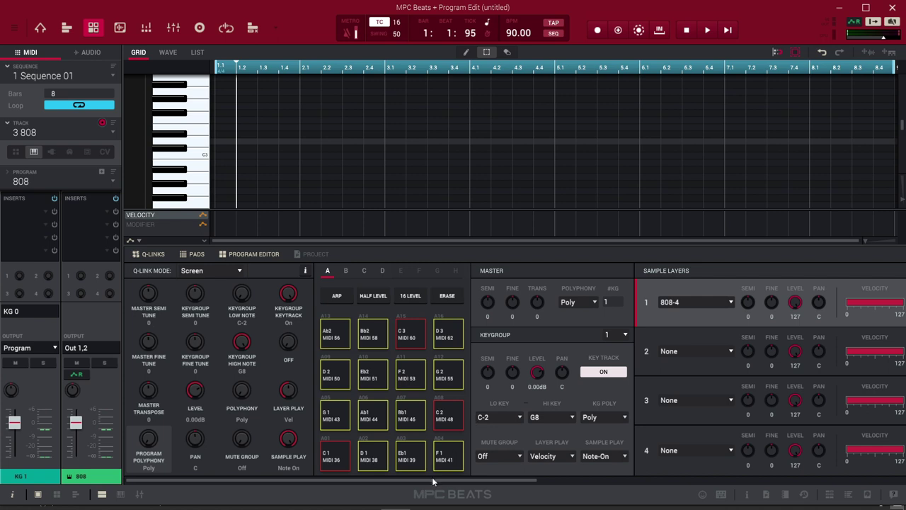
- Set both the master polyphony and the keygroup polyphony of the 808 program to Mono
{"action": "left_click_drag", "start_coordinate": [431, 482], "coordinate": [402, 477]}
{"action": "left_click_drag", "start_coordinate": [509, 481], "coordinate": [602, 484]}
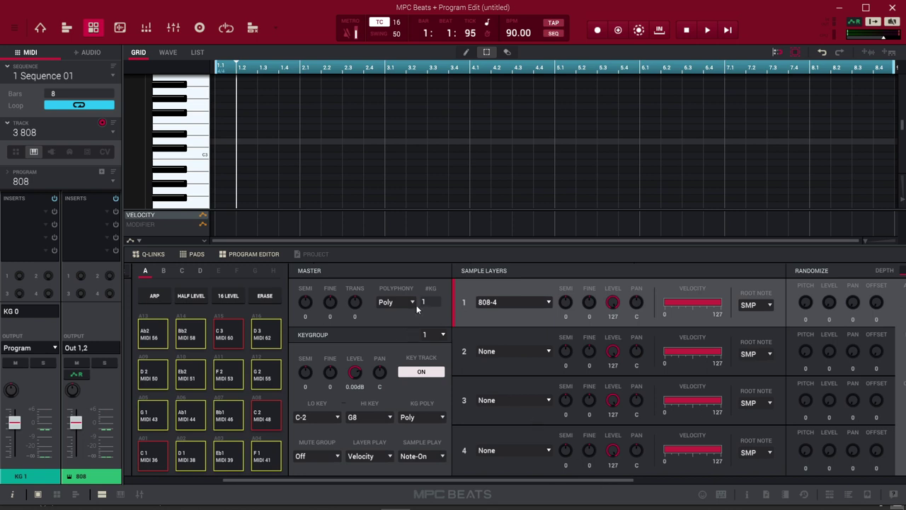
{"action": "left_click", "coordinate": [414, 303]}
{"action": "left_click", "coordinate": [408, 333]}
{"action": "left_click", "coordinate": [440, 418]}
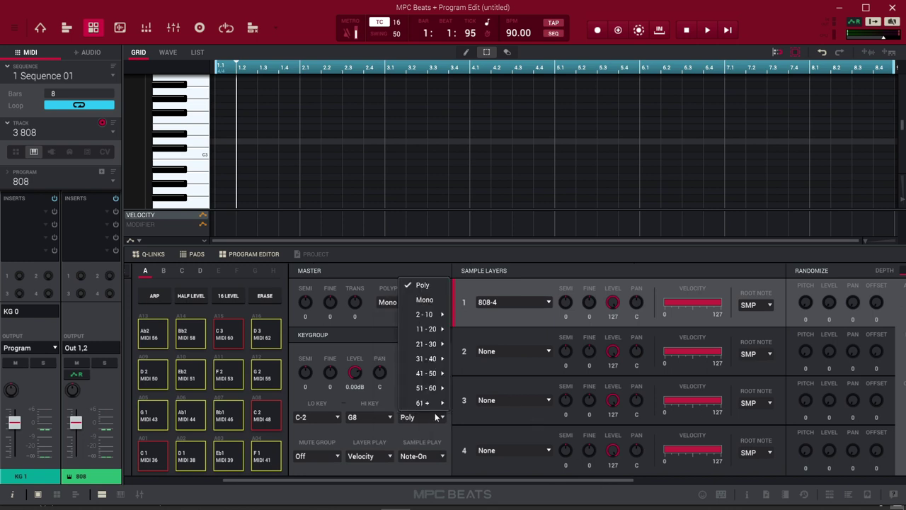
{"action": "left_click", "coordinate": [425, 301]}
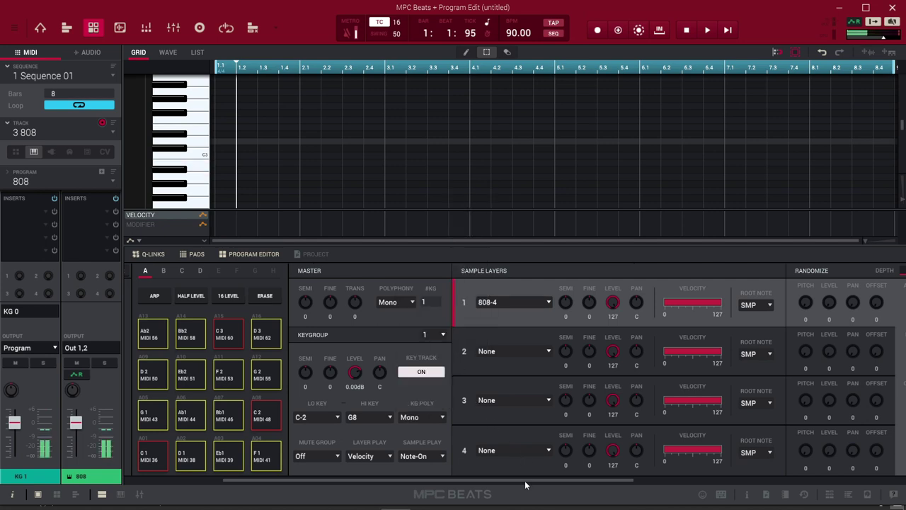
- Set the 808 program's amp envelope release to 78 and its filter cutoff to 83
{"action": "left_click_drag", "start_coordinate": [513, 478], "coordinate": [795, 484]}
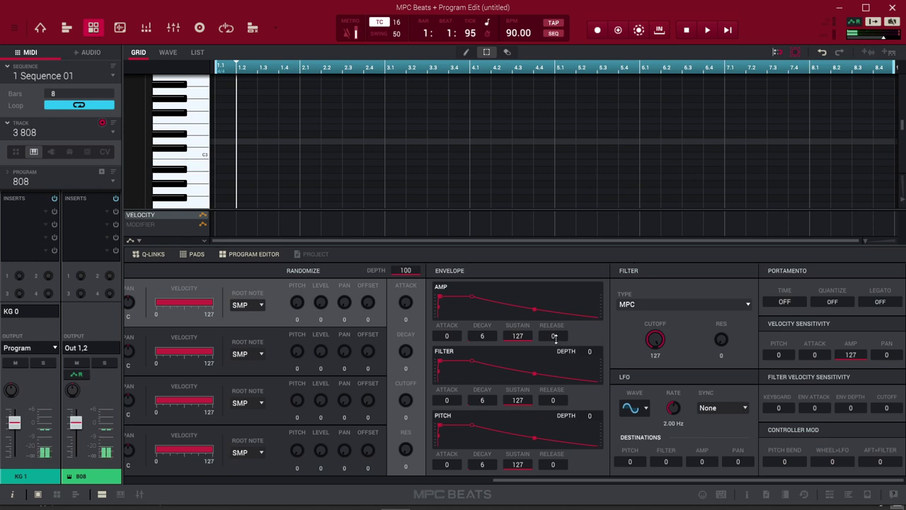
{"action": "mouse_move", "coordinate": [553, 336]}
{"action": "left_mouse_down"}
{"action": "mouse_move", "coordinate": [553, 315]}
{"action": "mouse_move", "coordinate": [553, 334]}
{"action": "left_mouse_up"}
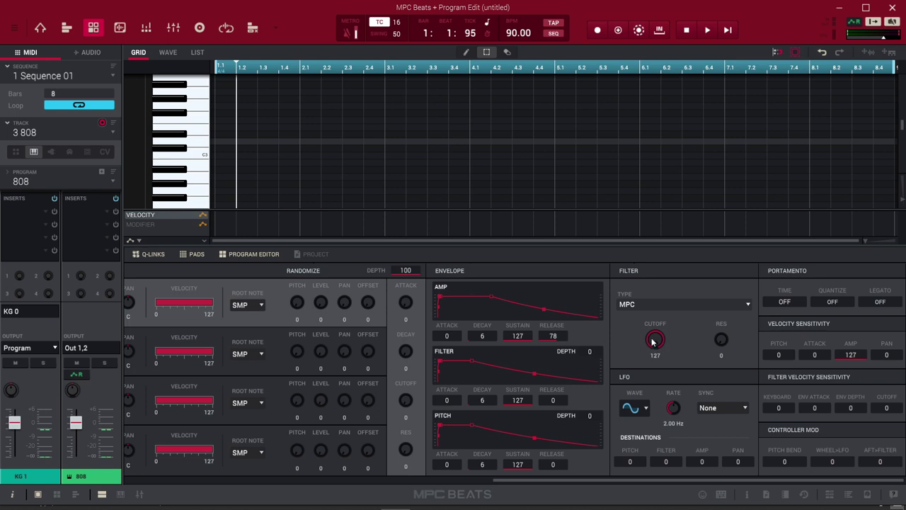
{"action": "left_click_drag", "start_coordinate": [652, 341], "coordinate": [651, 386]}
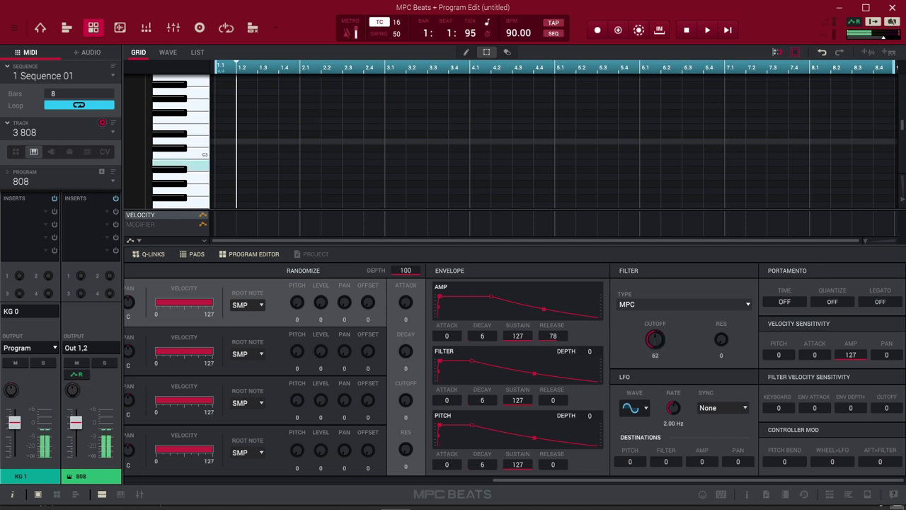
{"action": "left_click_drag", "start_coordinate": [652, 386], "coordinate": [652, 368]}
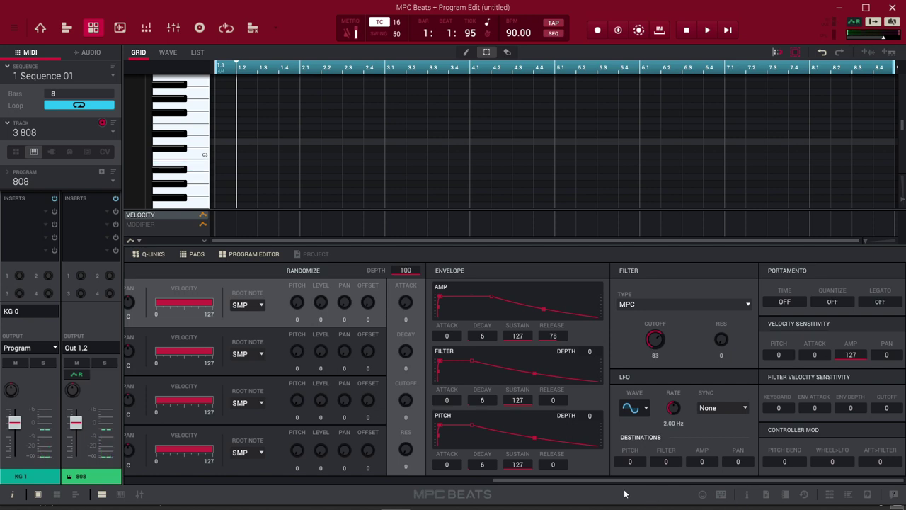
- Turn on portamento legato and quantize for the 808 program and set the portamento time to 46
{"action": "left_click", "coordinate": [878, 302]}
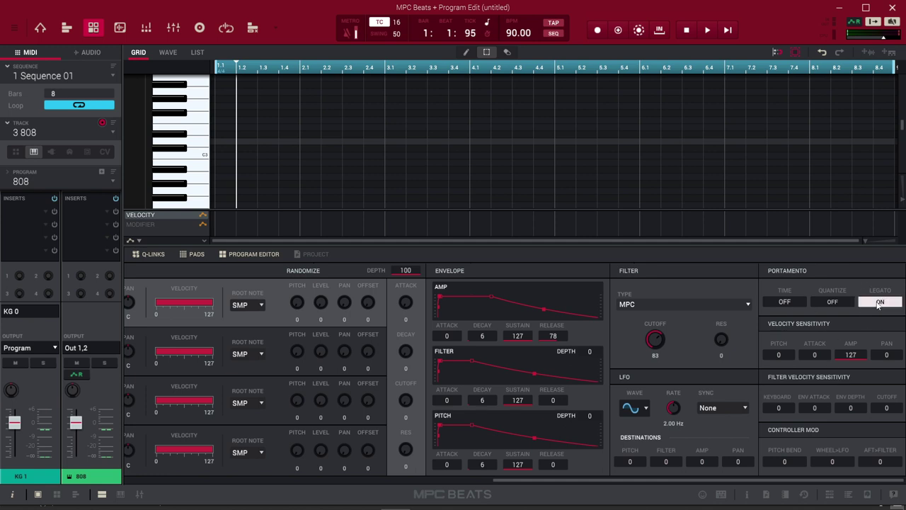
{"action": "left_click", "coordinate": [832, 302]}
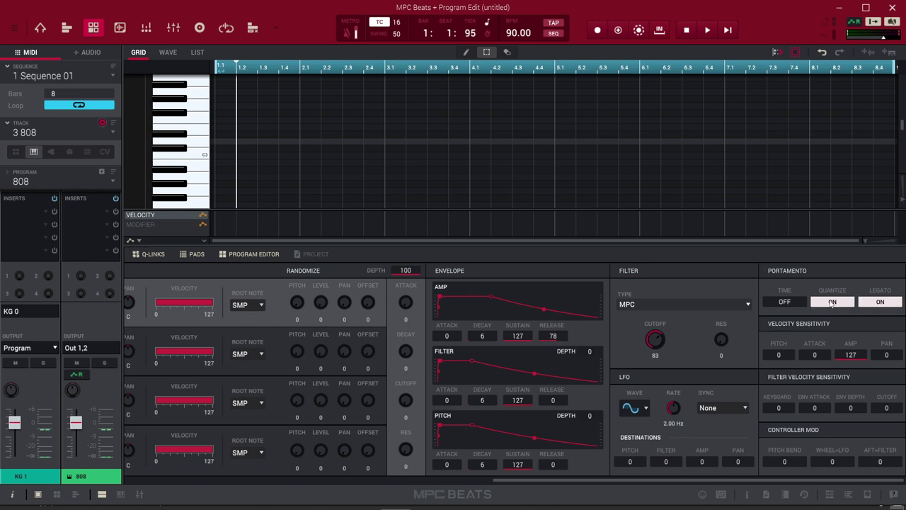
{"action": "left_click_drag", "start_coordinate": [784, 310], "coordinate": [784, 303]}
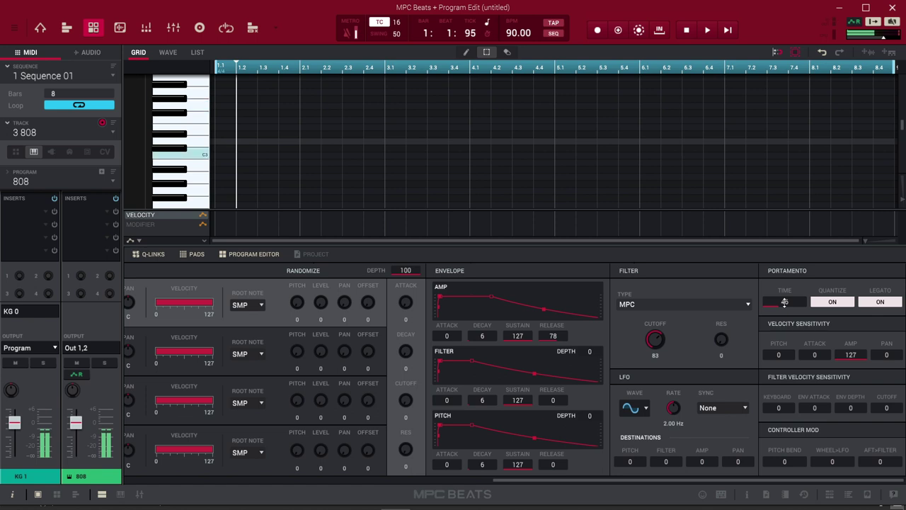
- Overdub a bass line on the 808 track from the start across 8 bars, mainly on C3 with F2, G#3 and G3 notes
{"action": "key", "text": "space"}
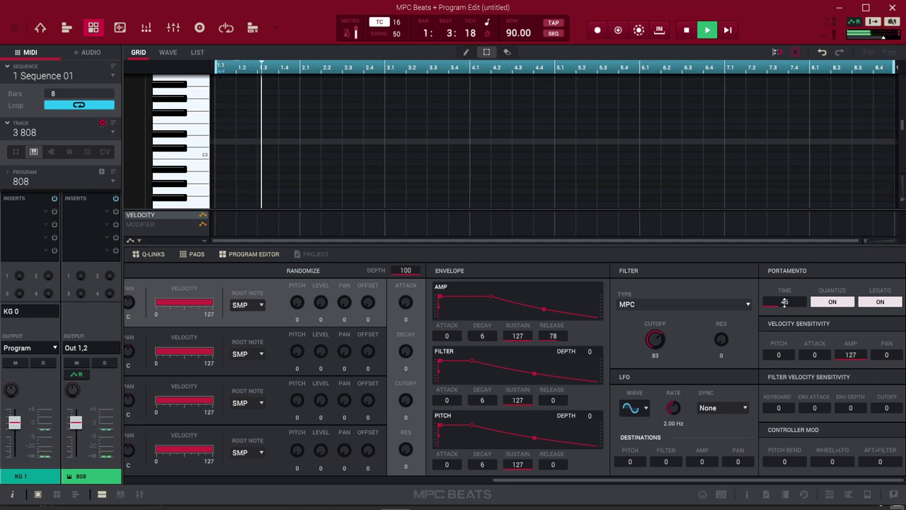
{"action": "key", "text": "space"}
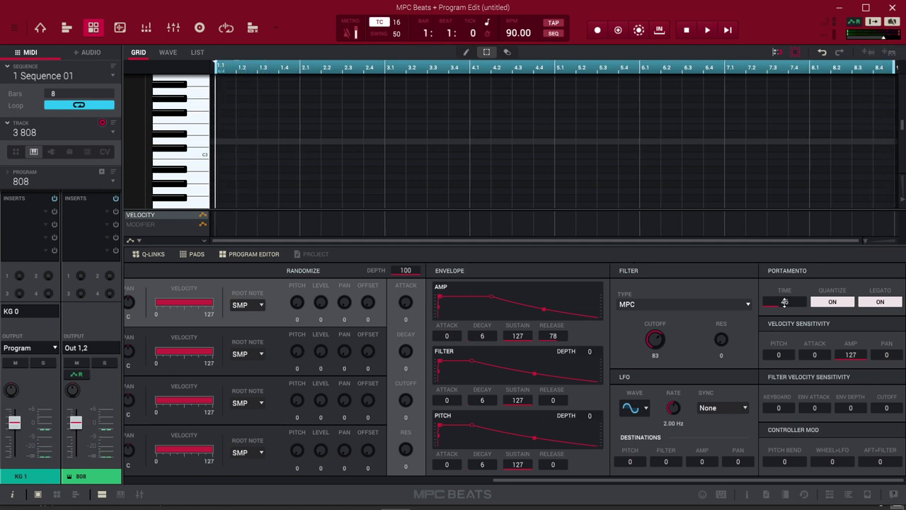
{"action": "key", "text": "o"}
{"action": "key", "text": "space"}
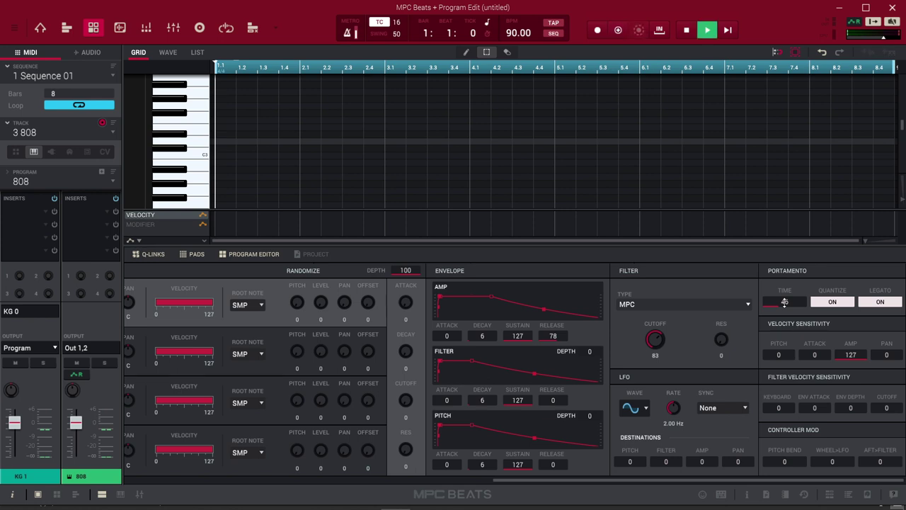
{"action": "key", "text": "a"}
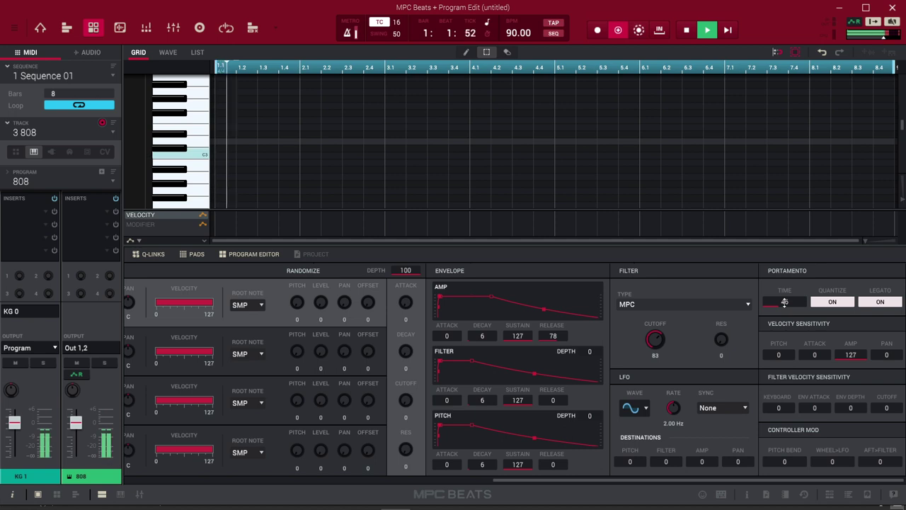
{"action": "key", "text": "a"}
{"action": "key", "text": "a"}
{"action": "key", "text": "z"}
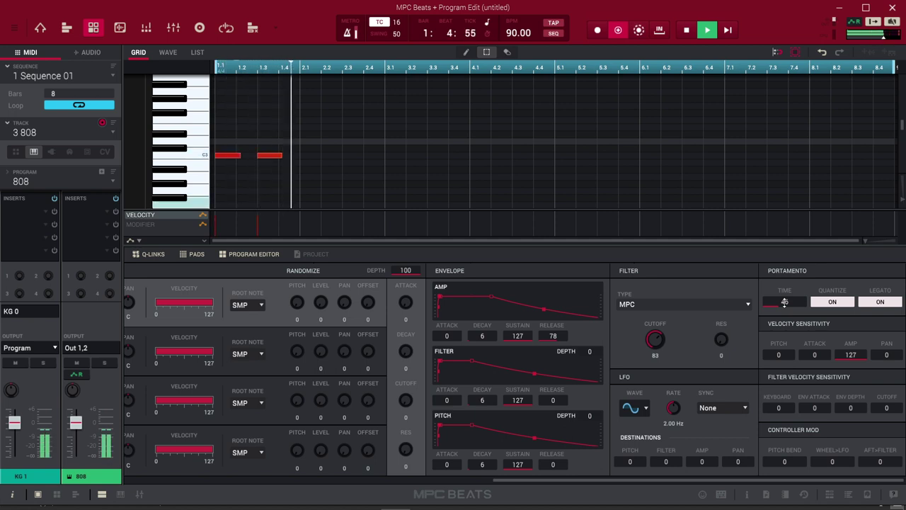
{"action": "key", "text": "y"}
{"action": "key", "text": "y"}
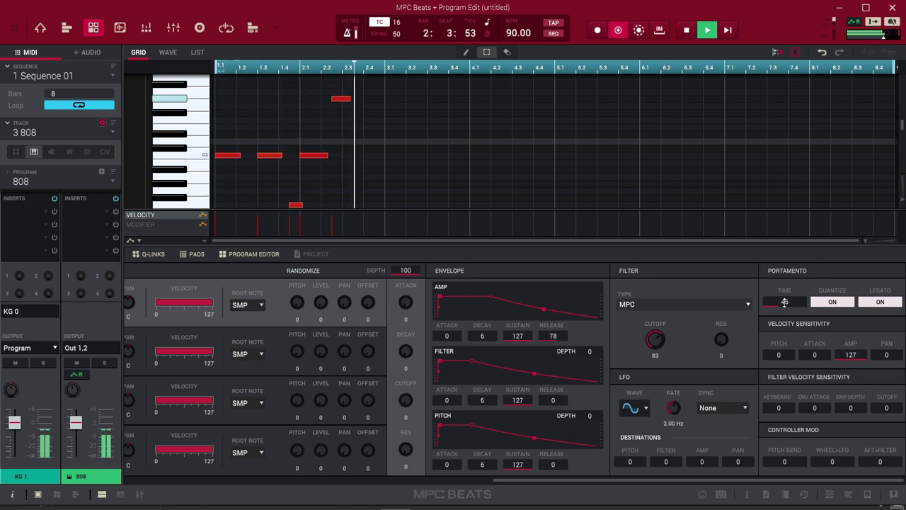
{"action": "key", "text": "g"}
{"action": "key", "text": "a"}
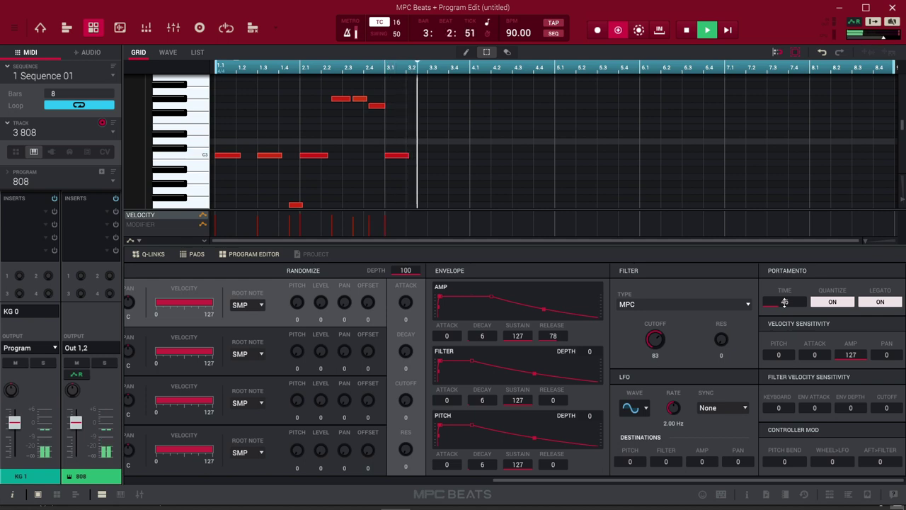
{"action": "key", "text": "z"}
{"action": "key", "text": "a"}
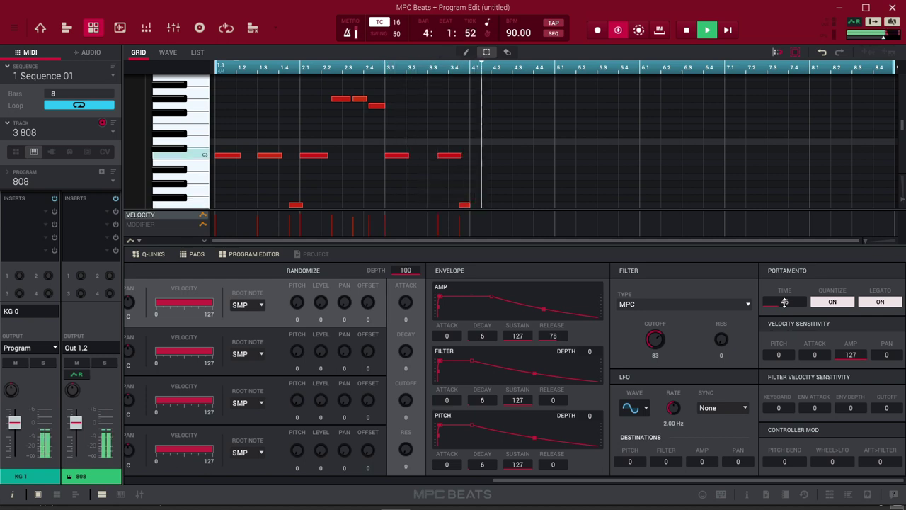
{"action": "key", "text": "y"}
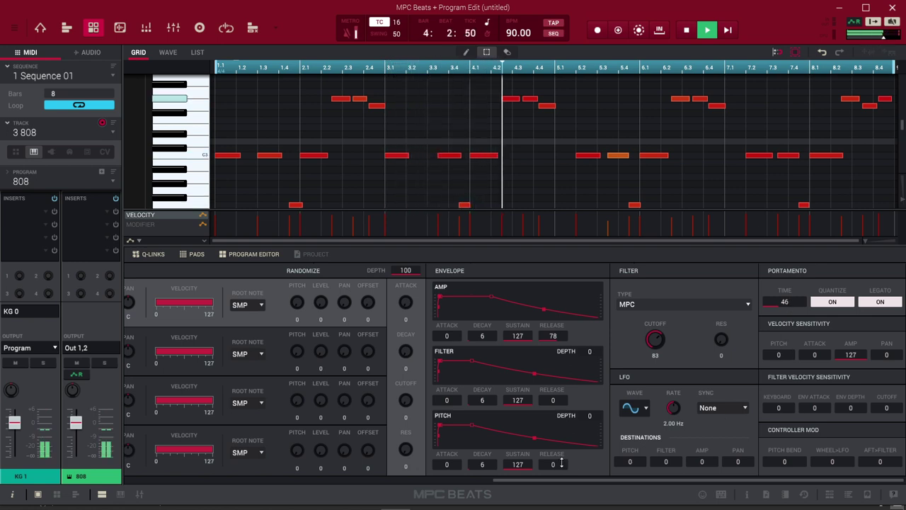
- Lower the level of the 808-4 sample layer to 93 during playback, then stop playback
{"action": "scroll", "coordinate": [552, 487], "scroll_direction": "left", "scroll_amount": 5}
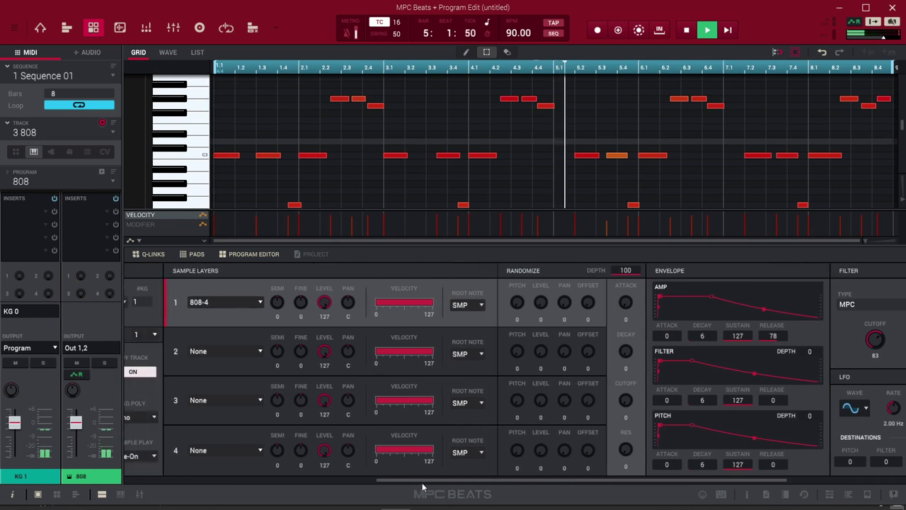
{"action": "scroll", "coordinate": [422, 487], "scroll_direction": "left", "scroll_amount": 8}
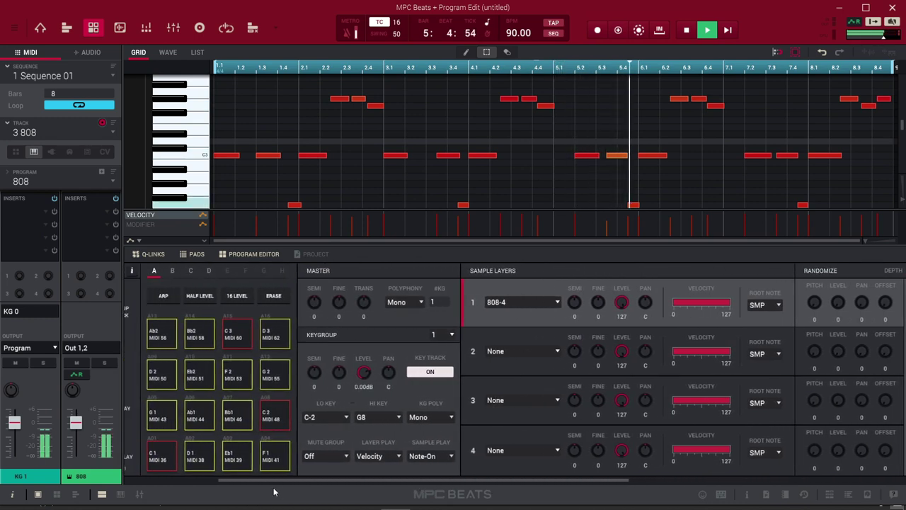
{"action": "left_click_drag", "start_coordinate": [620, 303], "coordinate": [622, 320]}
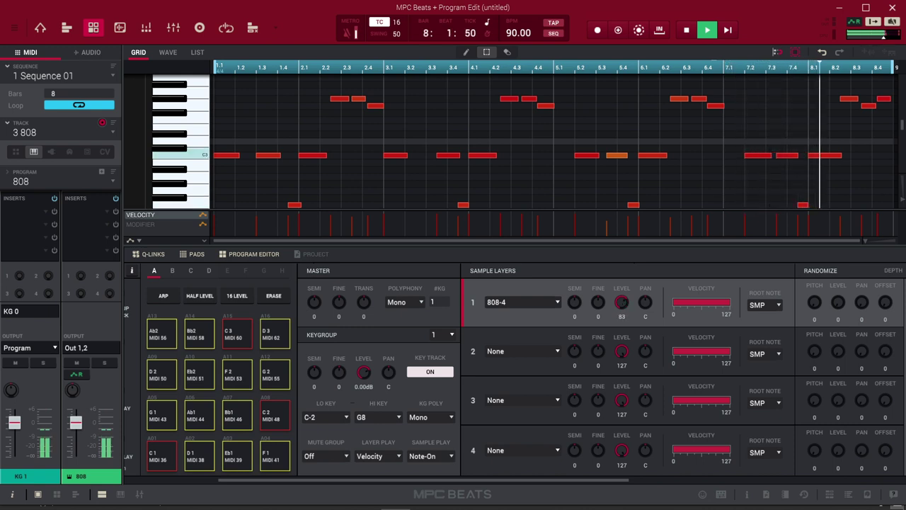
{"action": "left_click_drag", "start_coordinate": [622, 303], "coordinate": [622, 296]}
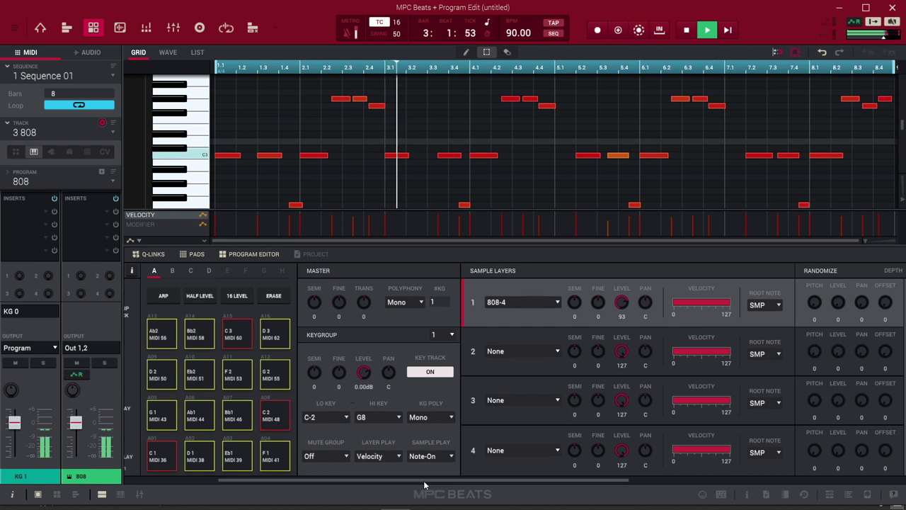
{"action": "left_click_drag", "start_coordinate": [425, 482], "coordinate": [331, 481]}
{"action": "key", "text": "space"}
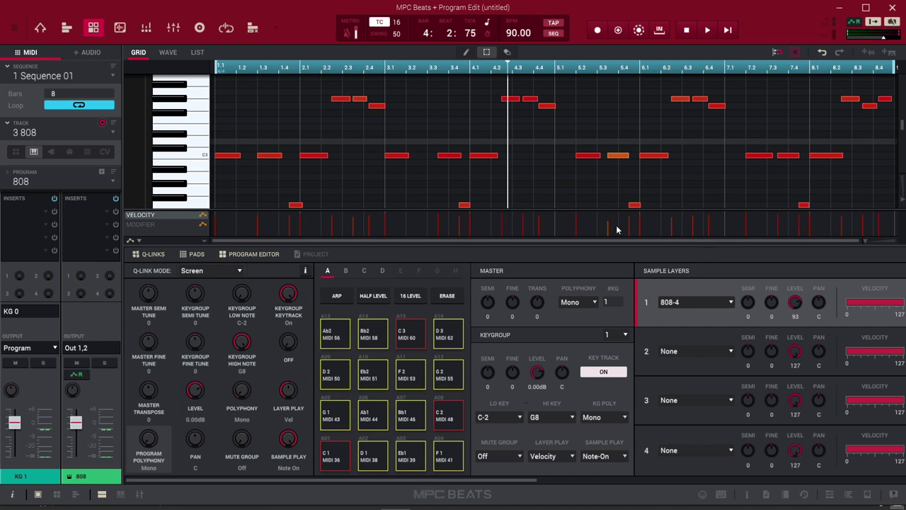
- Enlarge the 808 track's note grid in the track view, audition C3 and C4, and add a C#4 note at 2:1:48
{"action": "left_click", "coordinate": [67, 28]}
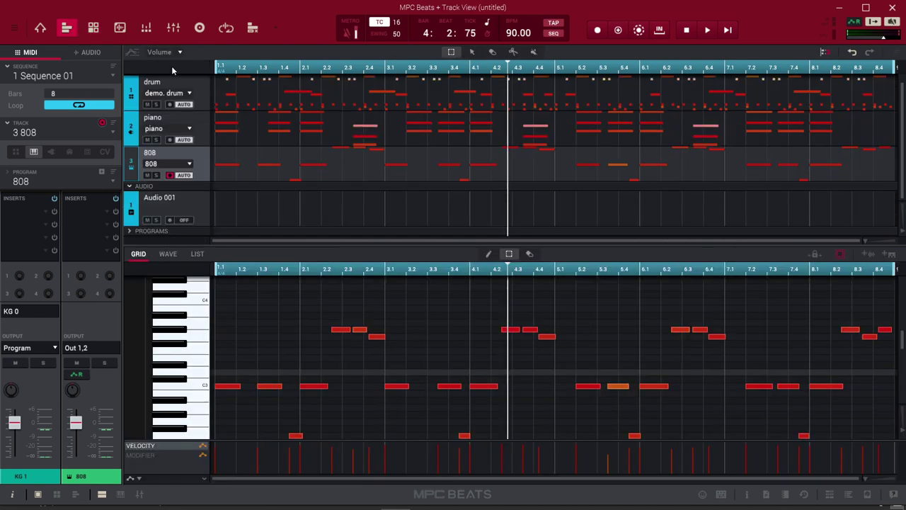
{"action": "left_click_drag", "start_coordinate": [409, 245], "coordinate": [414, 119]}
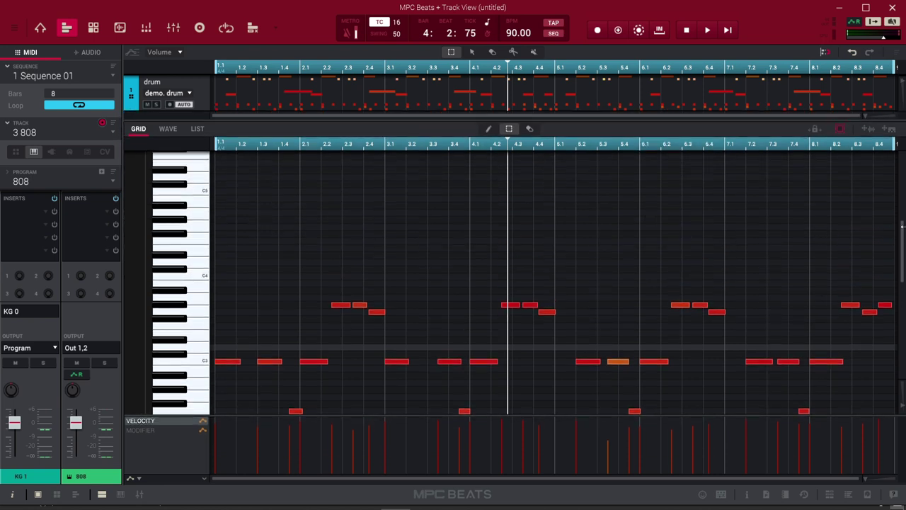
{"action": "left_click_drag", "start_coordinate": [904, 233], "coordinate": [904, 238]}
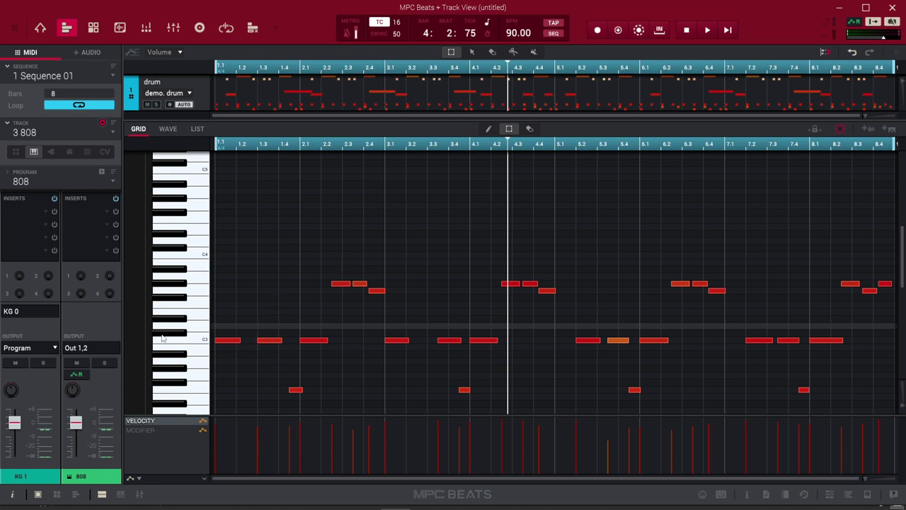
{"action": "left_click", "coordinate": [191, 341]}
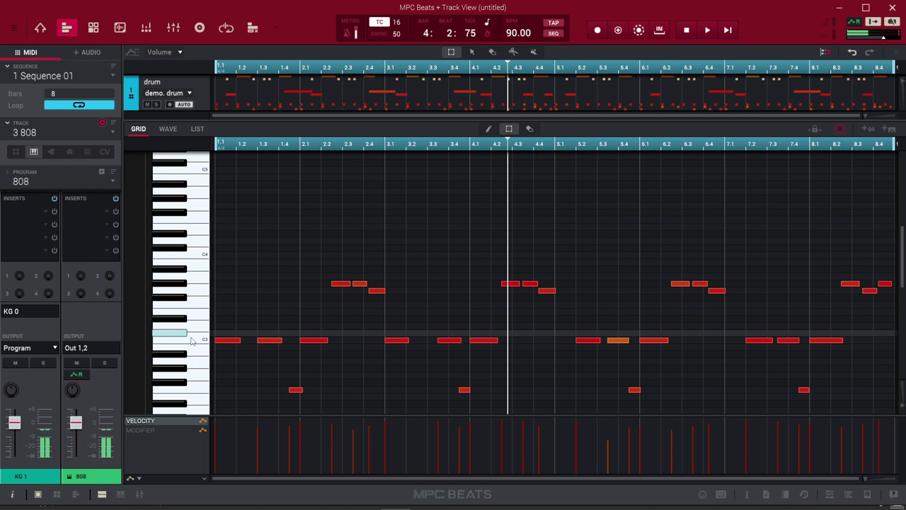
{"action": "left_click", "coordinate": [197, 347]}
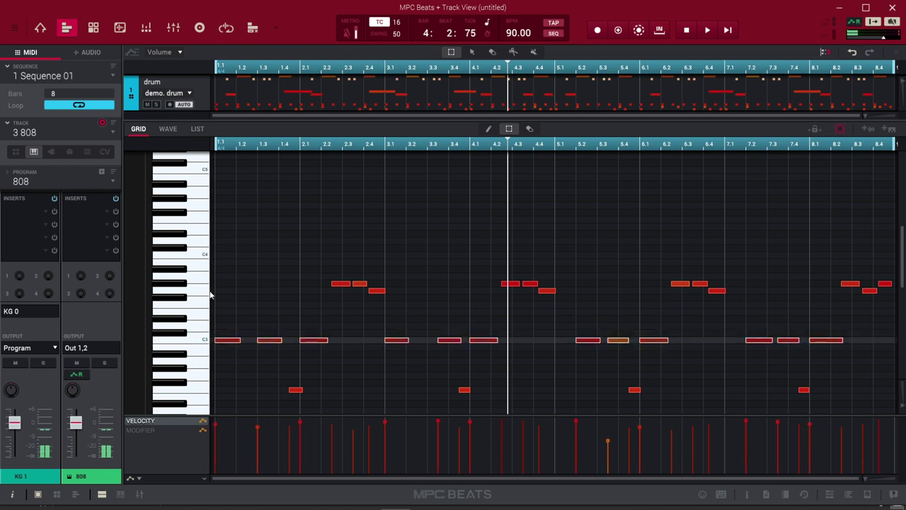
{"action": "left_click", "coordinate": [202, 253]}
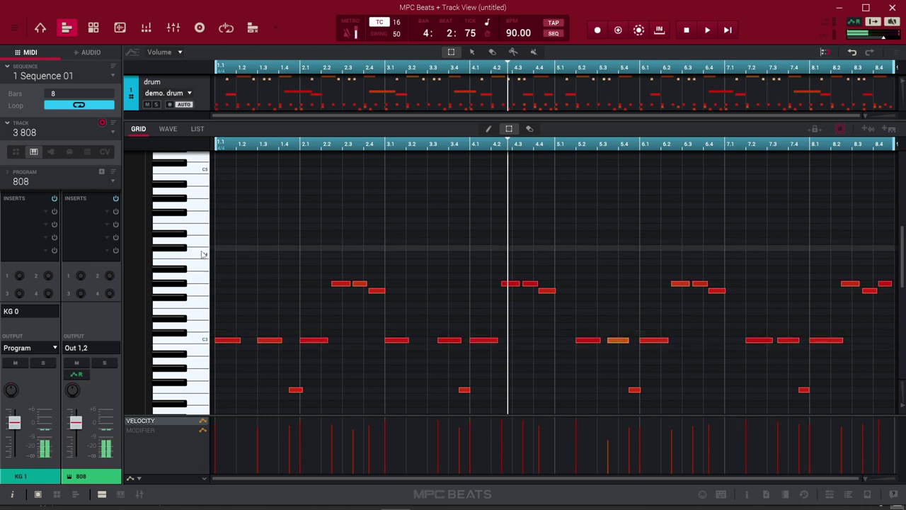
{"action": "left_click", "coordinate": [312, 249]}
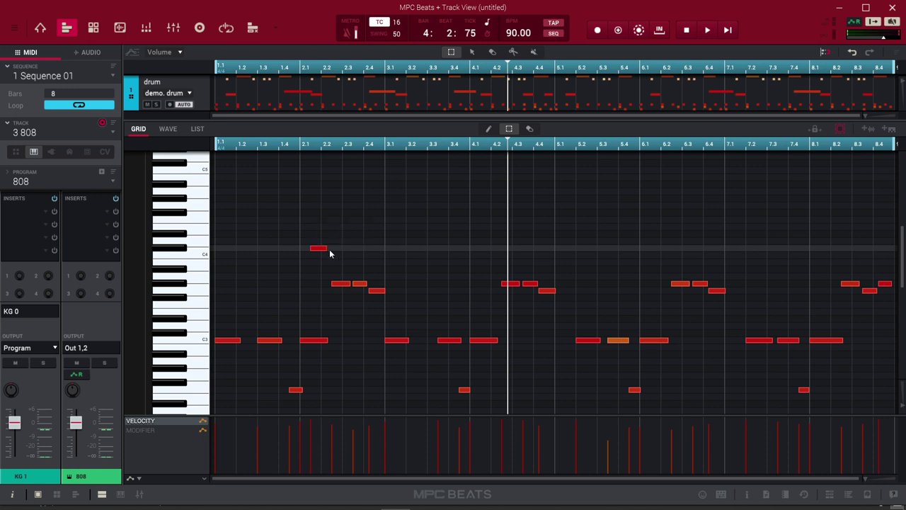
- Play back the bass line with the added C#4 note in bar 2 at different lengths and shorten that note to a brief slide note
{"action": "key", "text": "space"}
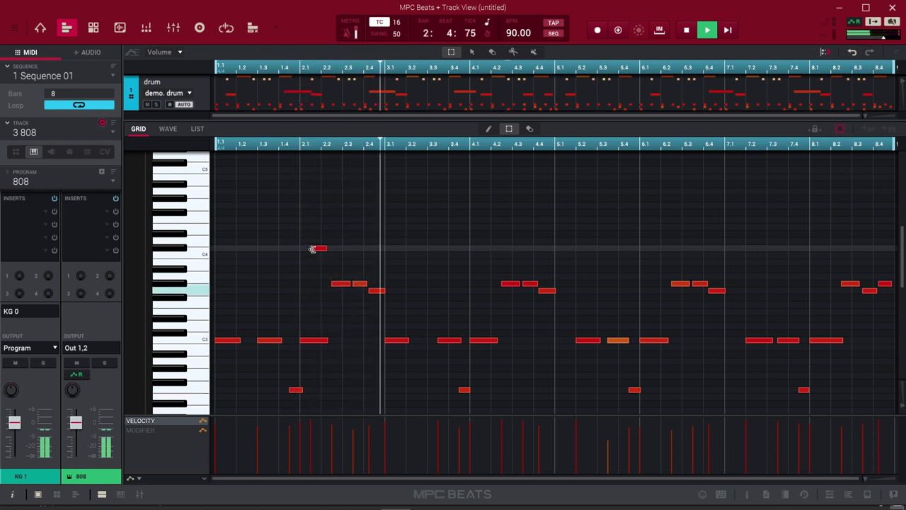
{"action": "key", "text": "space"}
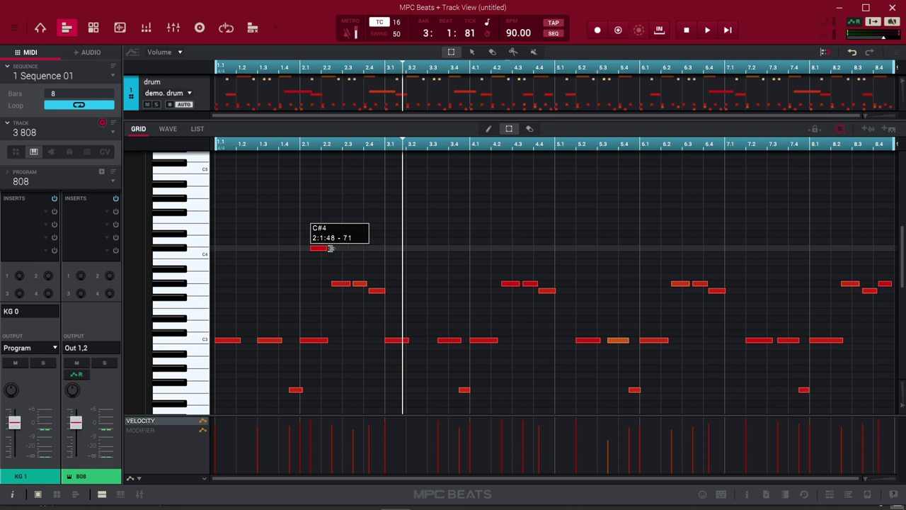
{"action": "key", "text": "space"}
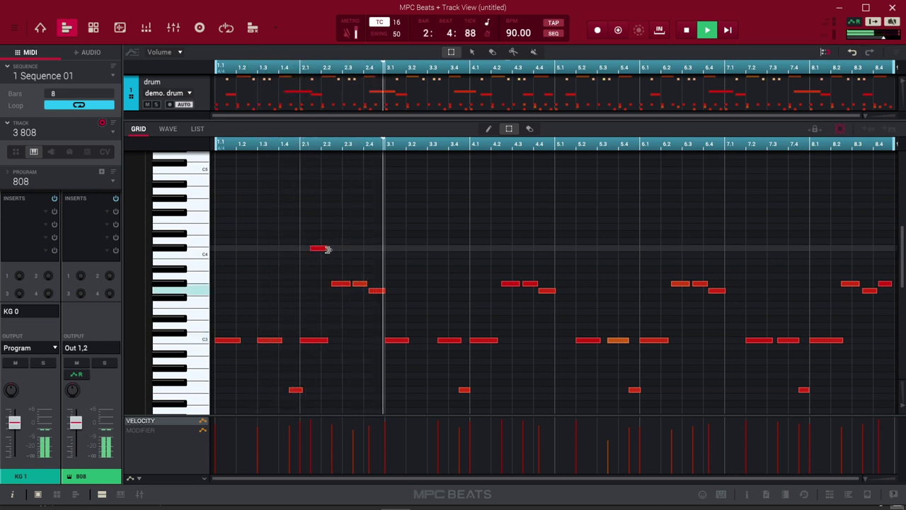
{"action": "key", "text": "space"}
{"action": "key", "text": "space"}
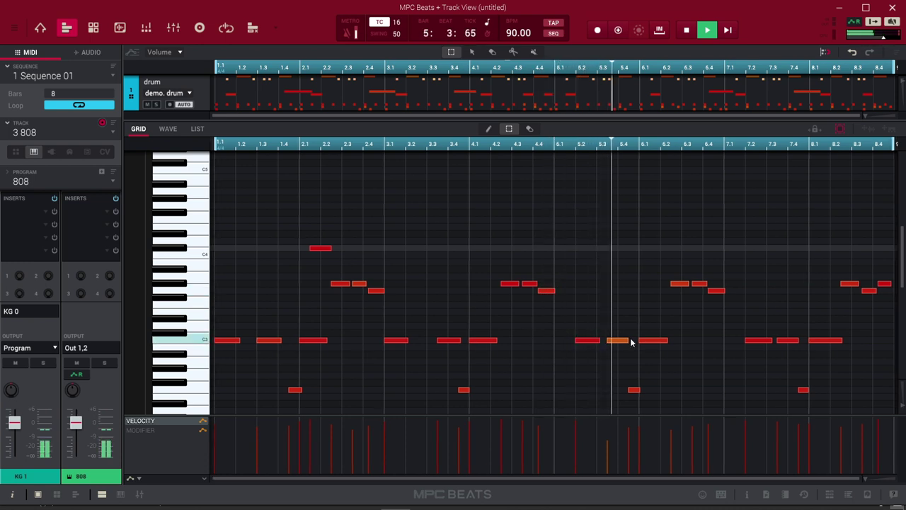
{"action": "key", "text": "space"}
{"action": "left_click_drag", "start_coordinate": [331, 249], "coordinate": [314, 248]}
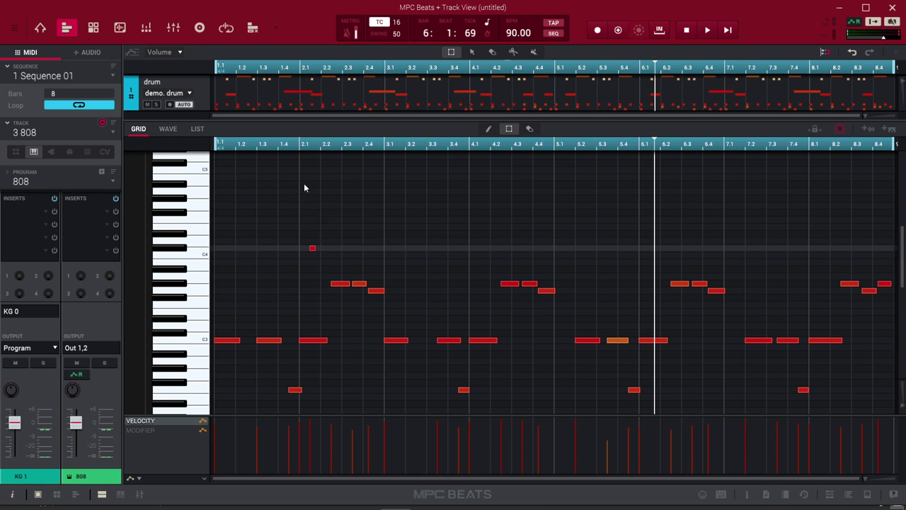
- Shorten the C3 note at 2.1, add a second C3 note directly after it, and play back the line
{"action": "left_click_drag", "start_coordinate": [328, 343], "coordinate": [318, 344]}
{"action": "left_click", "coordinate": [318, 340]}
{"action": "left_click_drag", "start_coordinate": [322, 341], "coordinate": [328, 341]}
{"action": "key", "text": "space"}
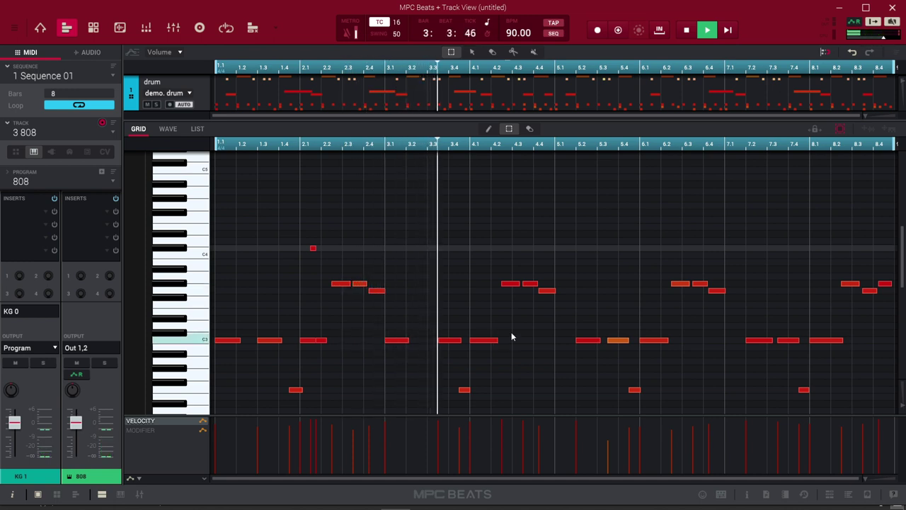
- Add a brief C#4 note just after 4.1, divide the C3 note at 4.1 into two consecutive notes, and listen to the line
{"action": "key", "text": "space"}
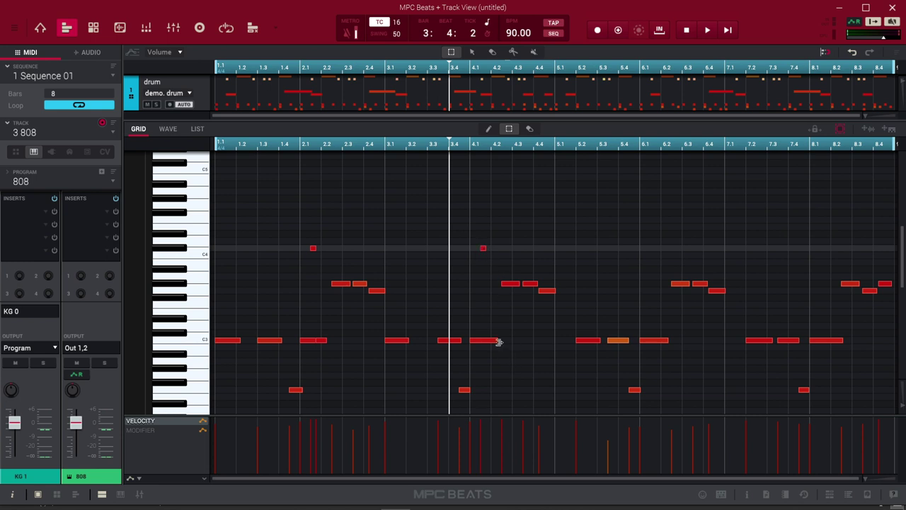
{"action": "left_click_drag", "start_coordinate": [499, 342], "coordinate": [488, 342]}
{"action": "left_click_drag", "start_coordinate": [494, 341], "coordinate": [503, 342]}
{"action": "key", "text": "space"}
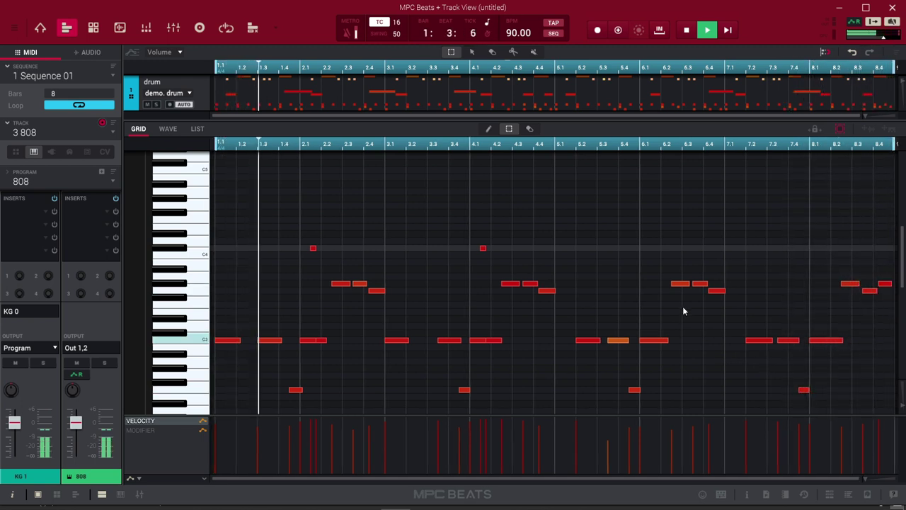
{"action": "key", "text": "space"}
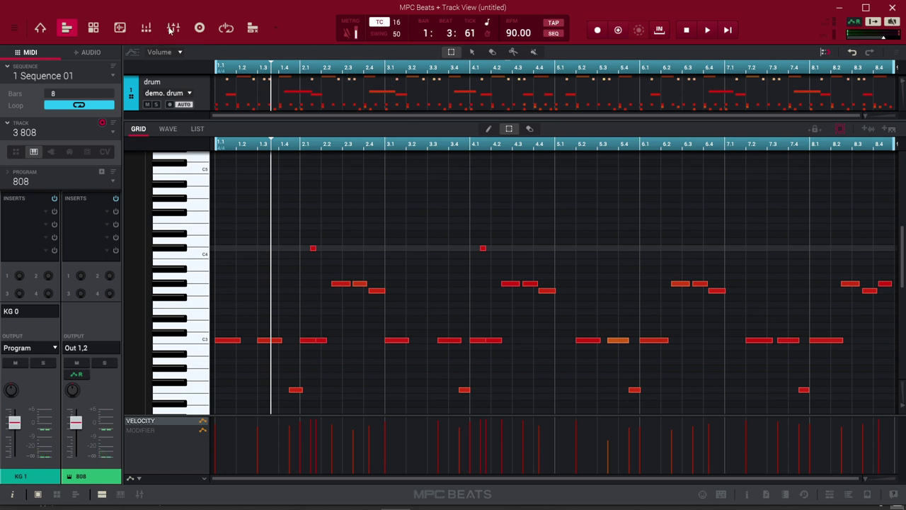
- Show the enlarged channel mixer and, during playback, slightly lower the drum and piano program levels and set the 808 program to -0.84 dB
{"action": "left_click", "coordinate": [173, 28]}
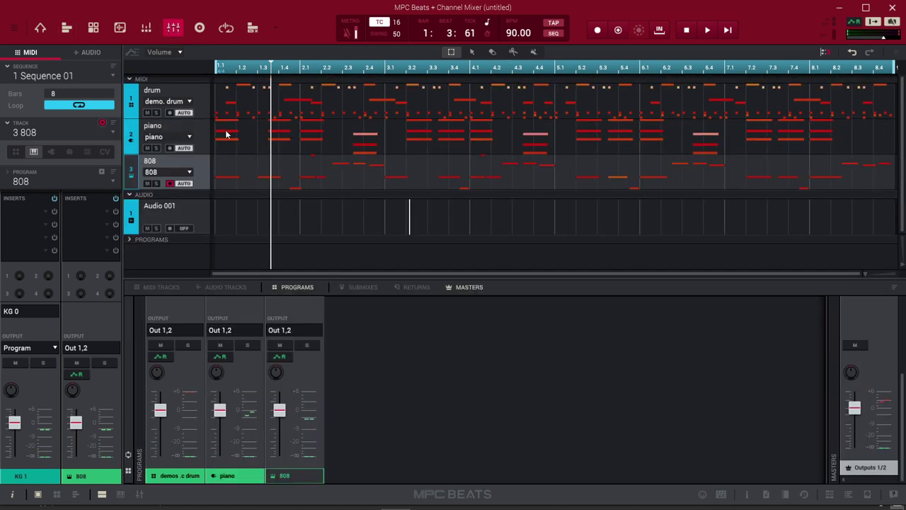
{"action": "left_click_drag", "start_coordinate": [334, 278], "coordinate": [331, 223]}
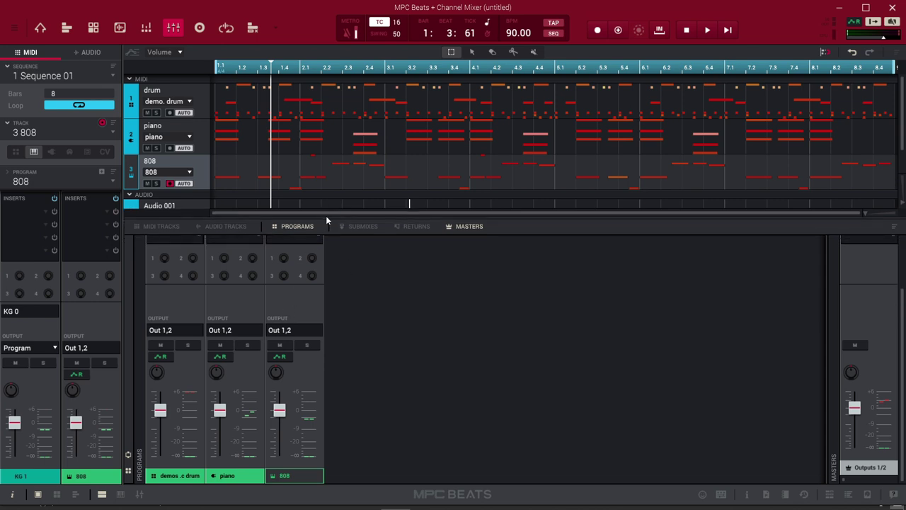
{"action": "left_click_drag", "start_coordinate": [326, 216], "coordinate": [309, 109]}
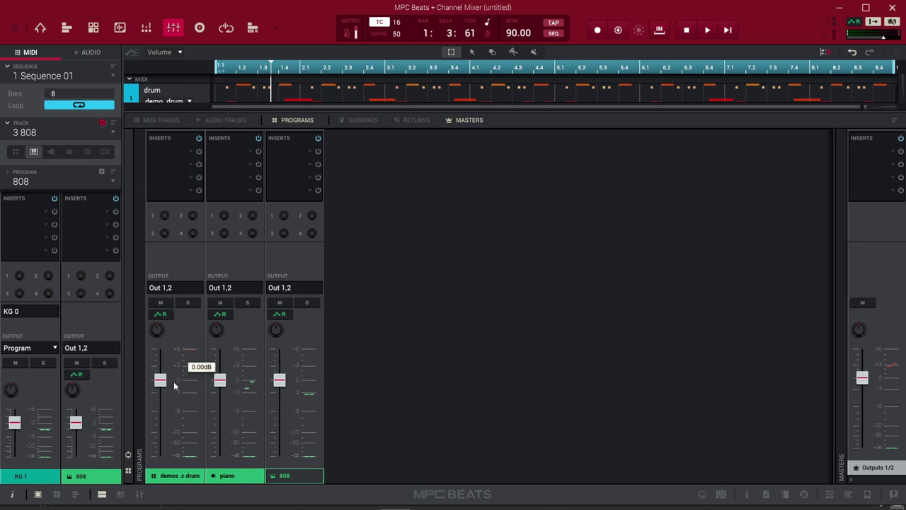
{"action": "key", "text": "space"}
{"action": "left_click_drag", "start_coordinate": [280, 380], "coordinate": [282, 390]}
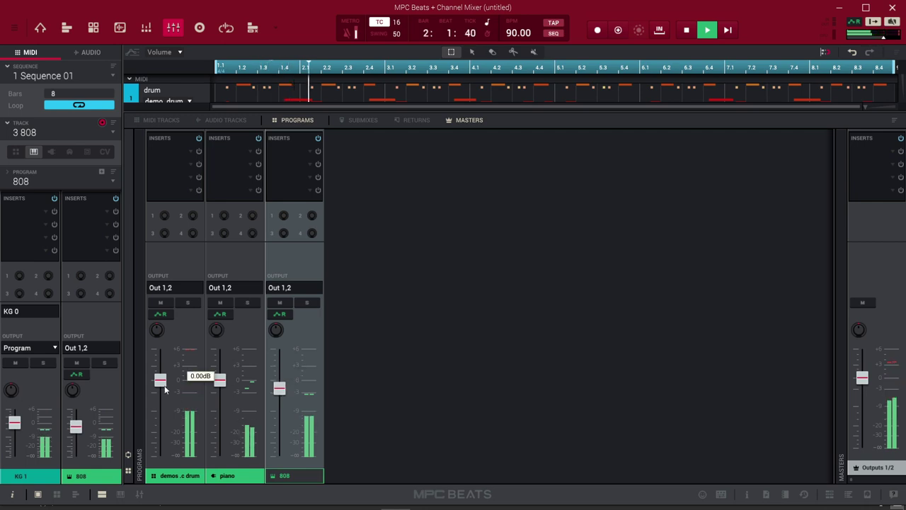
{"action": "left_click_drag", "start_coordinate": [160, 380], "coordinate": [160, 386]}
{"action": "left_click_drag", "start_coordinate": [220, 381], "coordinate": [220, 389]}
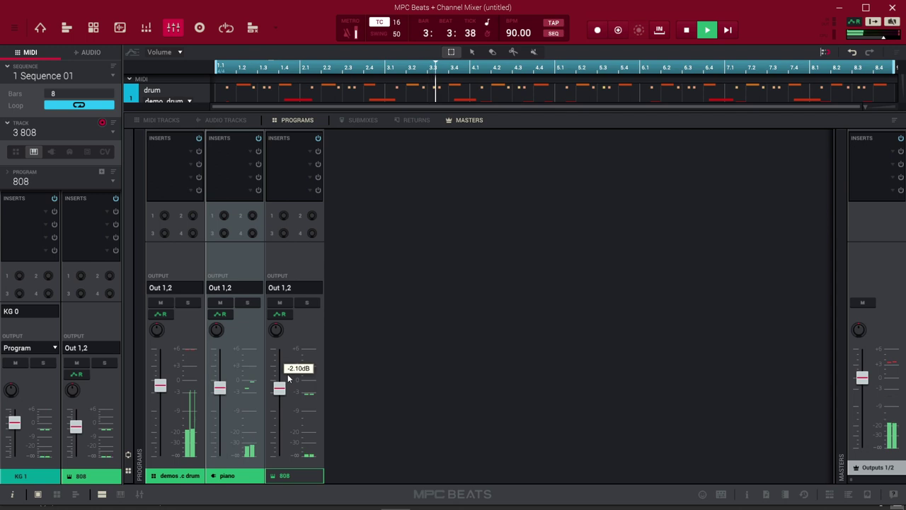
{"action": "left_click_drag", "start_coordinate": [280, 388], "coordinate": [281, 385]}
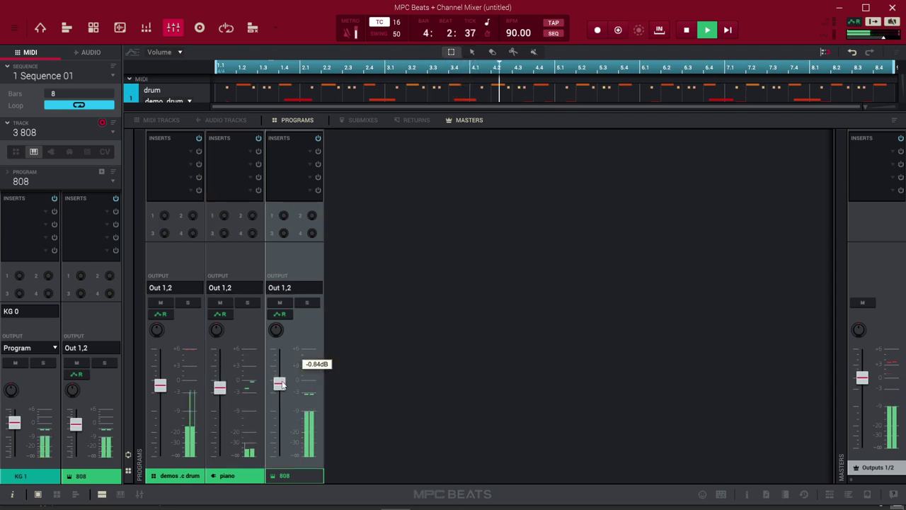
{"action": "key", "text": "space"}
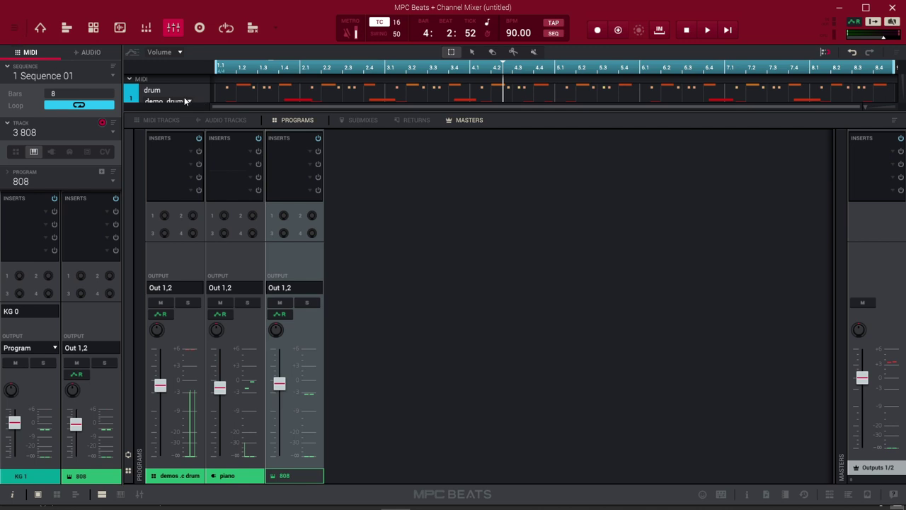
- Display the drum track's pad mixer, solo pad A01 during playback to check that it is the kick, and clear the solo
{"action": "left_click", "coordinate": [145, 30]}
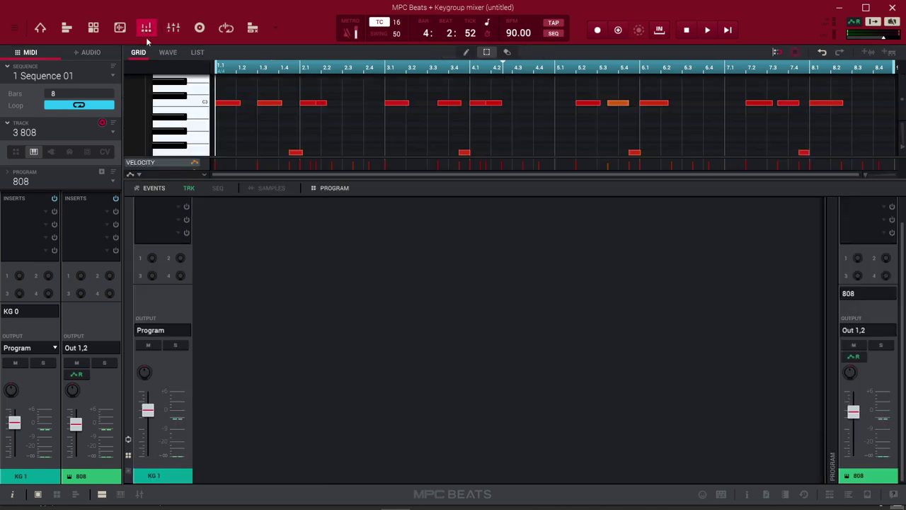
{"action": "left_click", "coordinate": [112, 133]}
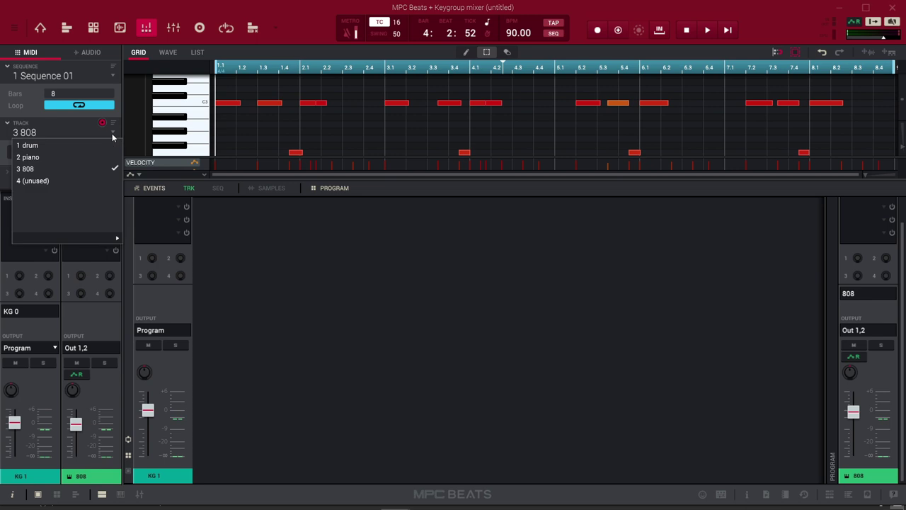
{"action": "left_click", "coordinate": [28, 143]}
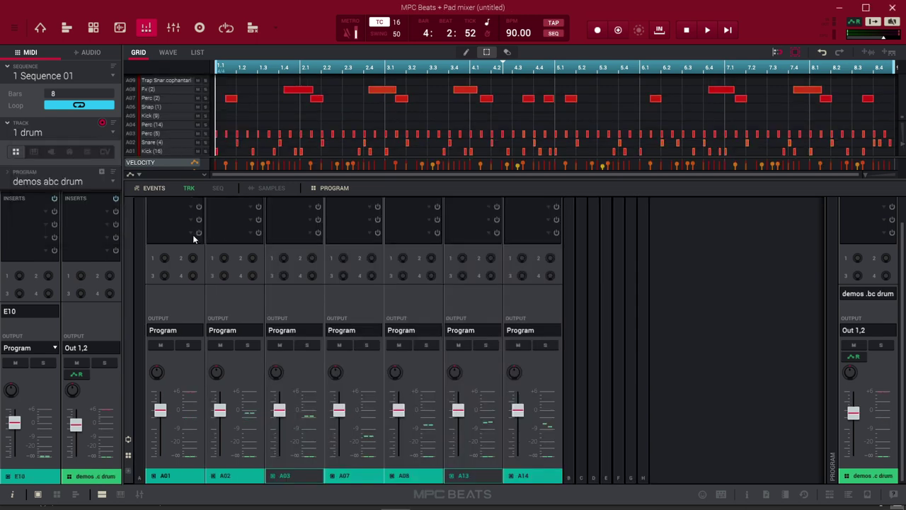
{"action": "key", "text": "space"}
{"action": "key", "text": "space"}
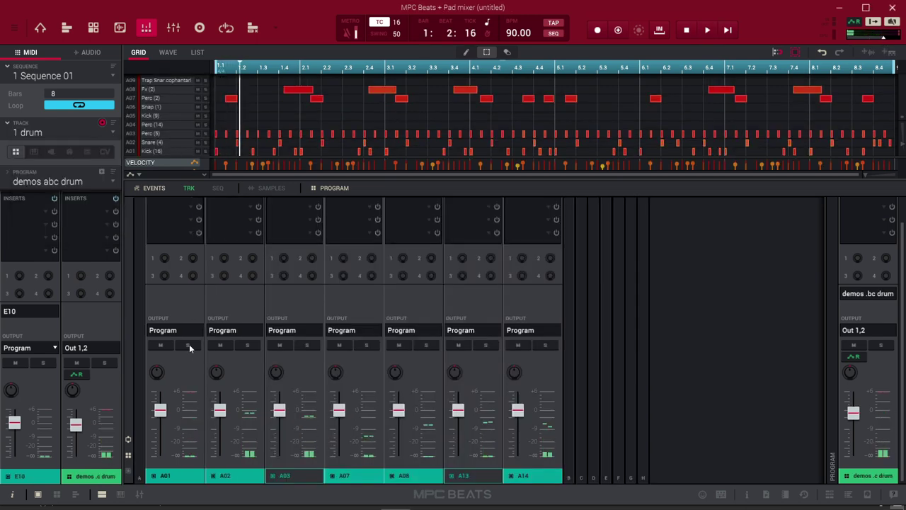
{"action": "left_click", "coordinate": [188, 344]}
{"action": "key", "text": "space"}
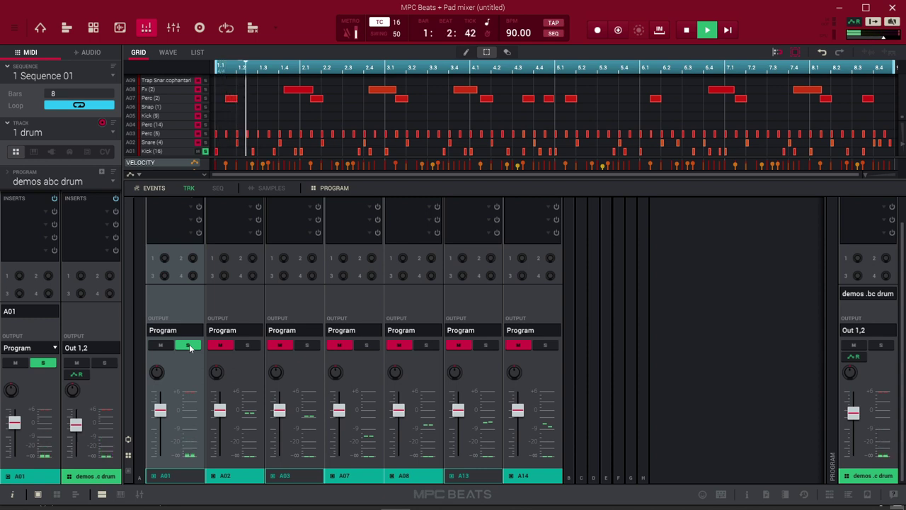
{"action": "key", "text": "space"}
{"action": "left_click", "coordinate": [189, 345]}
- Load the Akai Professional Mother Ducker Input effect into the first insert of kick pad A01 and check its bus assignment
{"action": "left_click_drag", "start_coordinate": [213, 174], "coordinate": [213, 108]}
{"action": "double_click", "coordinate": [190, 154]}
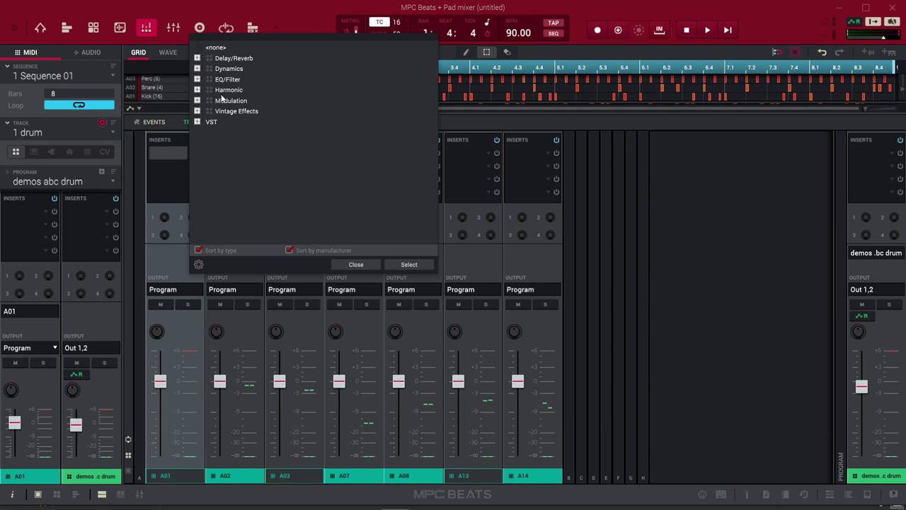
{"action": "left_click", "coordinate": [197, 68]}
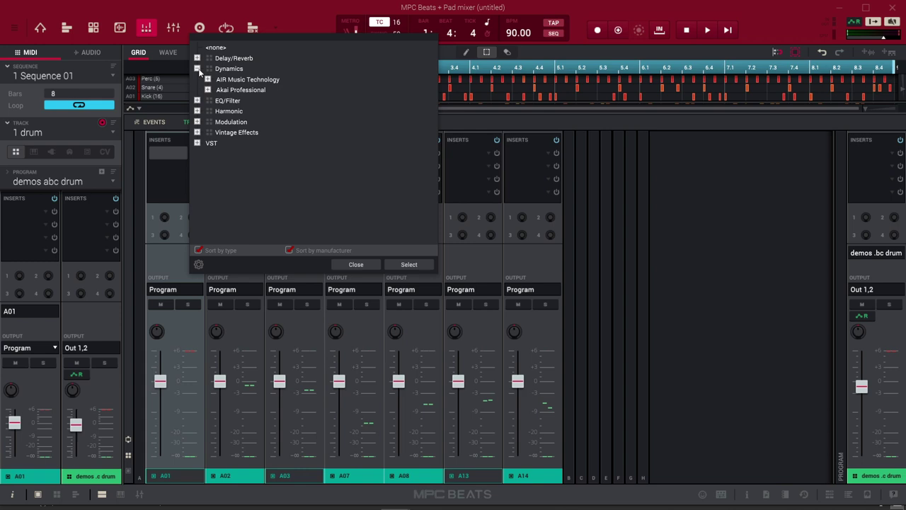
{"action": "left_click", "coordinate": [207, 90]}
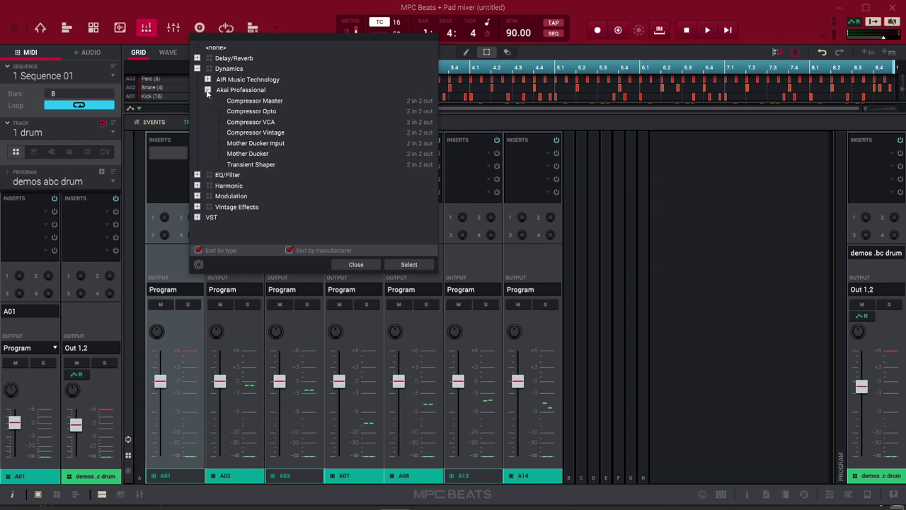
{"action": "left_click", "coordinate": [271, 145]}
{"action": "left_click", "coordinate": [409, 264]}
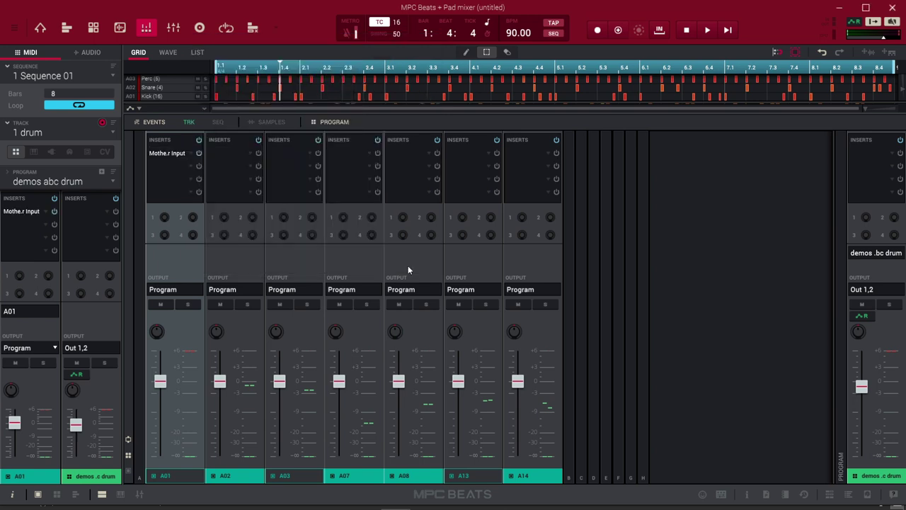
{"action": "double_click", "coordinate": [177, 151]}
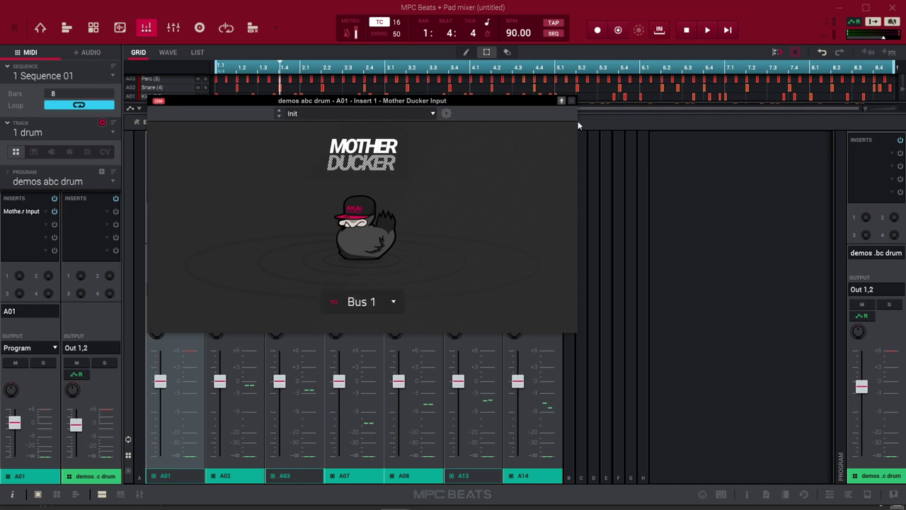
{"action": "left_click", "coordinate": [572, 102]}
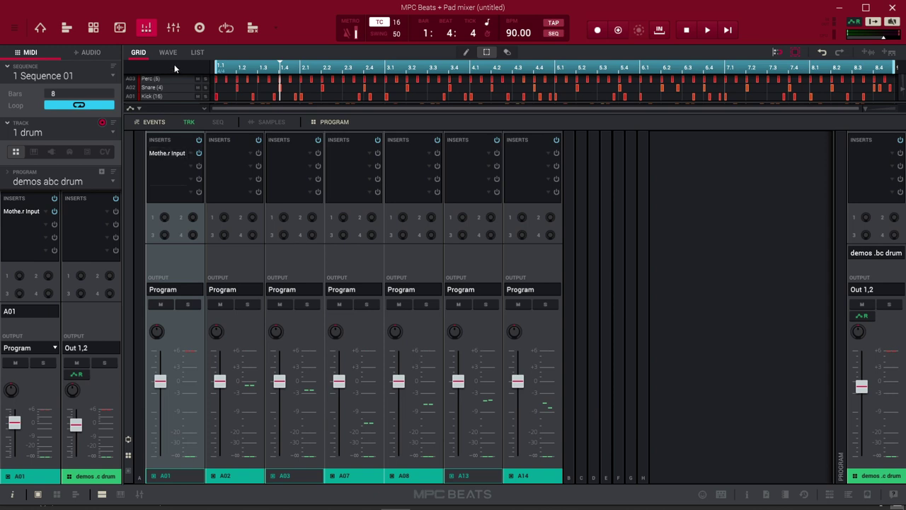
- Load the Akai Professional Mother Ducker effect into the first insert of the 808 program in the channel mixer
{"action": "left_click", "coordinate": [173, 28]}
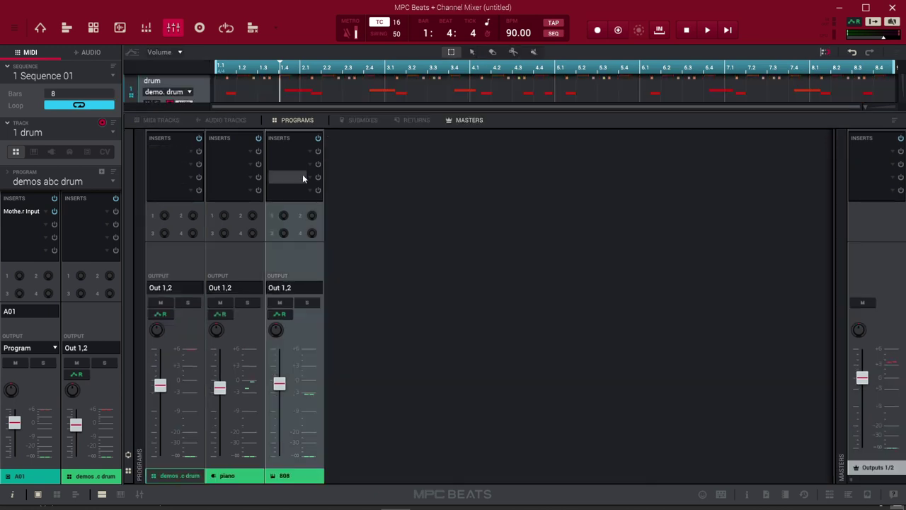
{"action": "double_click", "coordinate": [310, 151]}
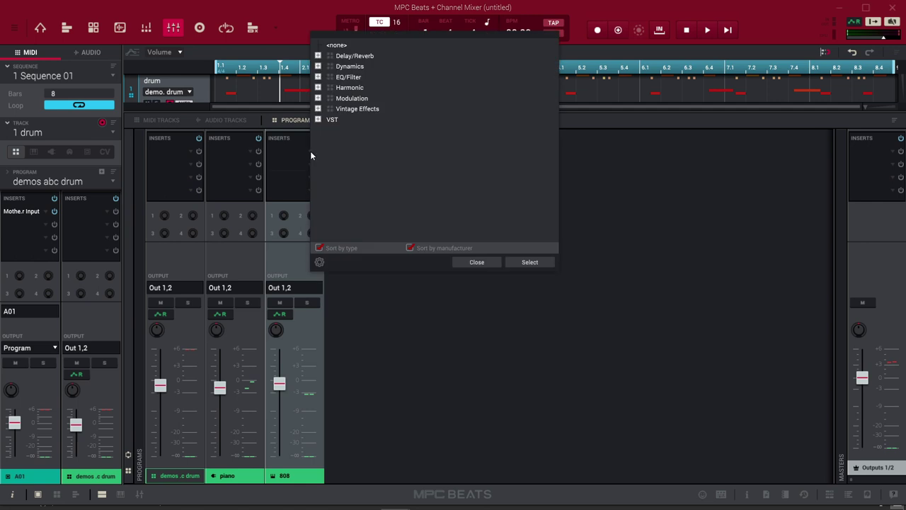
{"action": "left_click", "coordinate": [318, 66]}
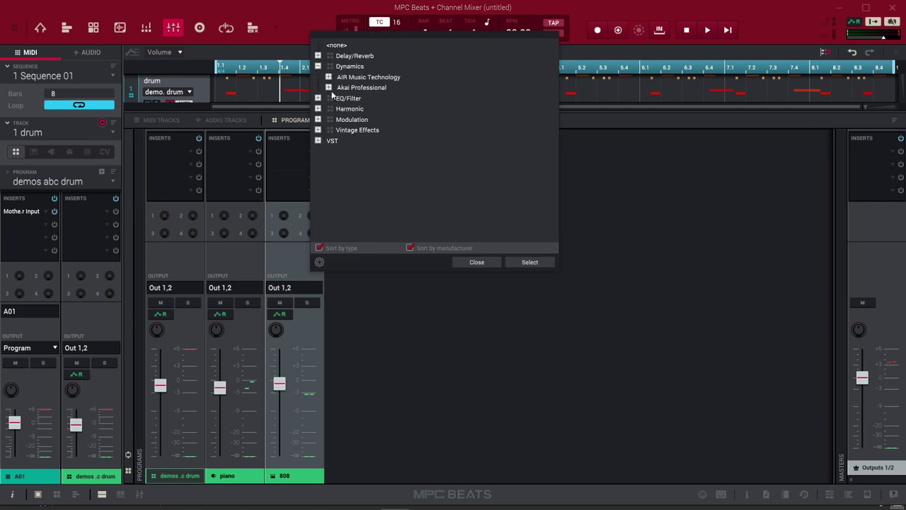
{"action": "left_click", "coordinate": [329, 88]}
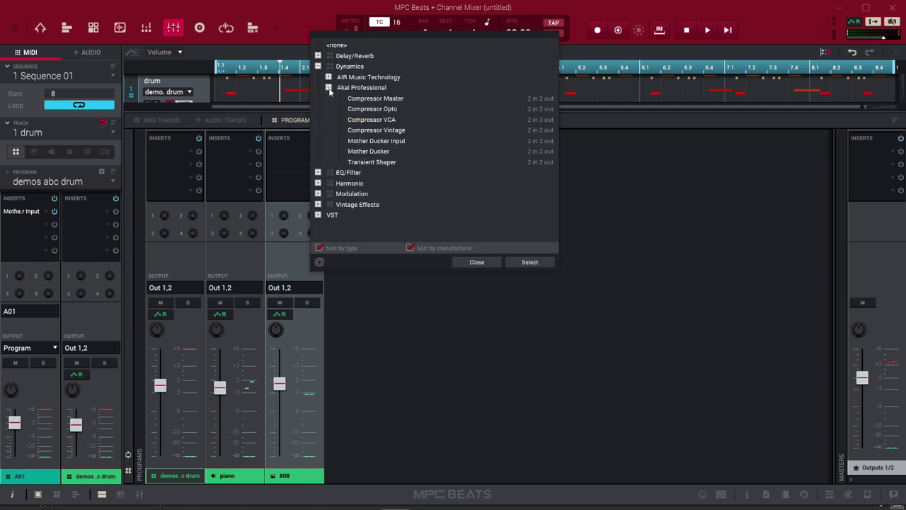
{"action": "double_click", "coordinate": [368, 153]}
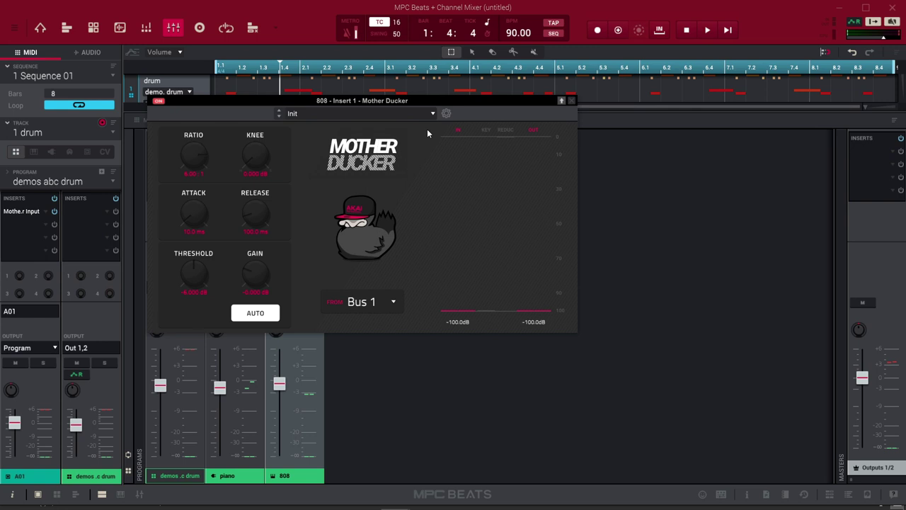
- During playback, set Mother Ducker's threshold to about -7.7 dB and both its attack and release to 1.0 ms
{"action": "key", "text": "space"}
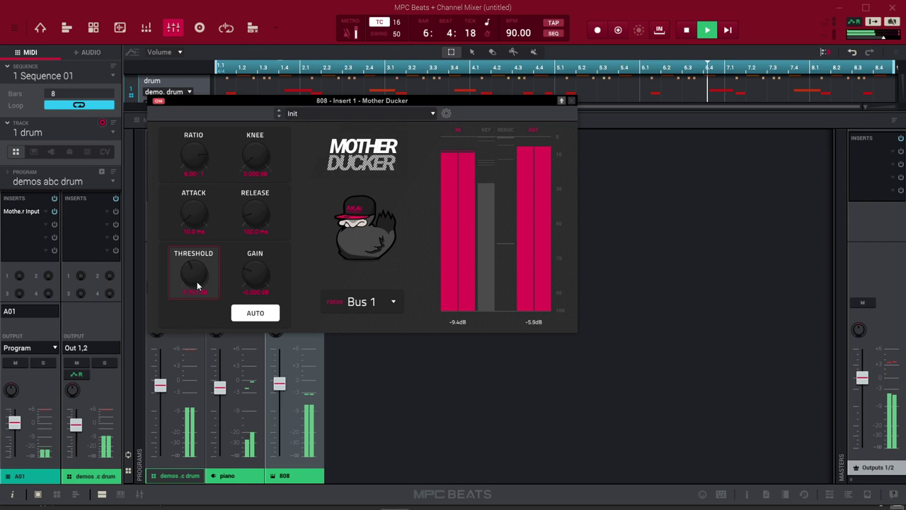
{"action": "left_click_drag", "start_coordinate": [196, 215], "coordinate": [199, 235]}
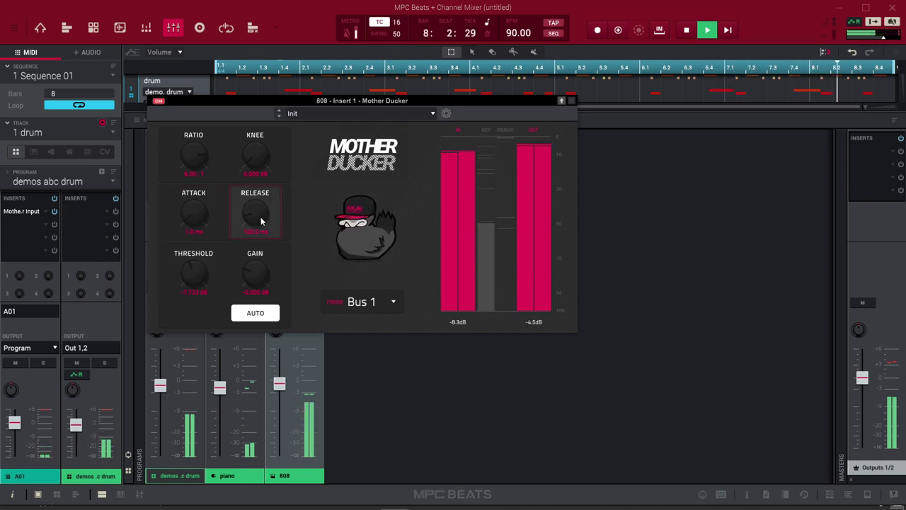
{"action": "left_click_drag", "start_coordinate": [260, 229], "coordinate": [262, 244]}
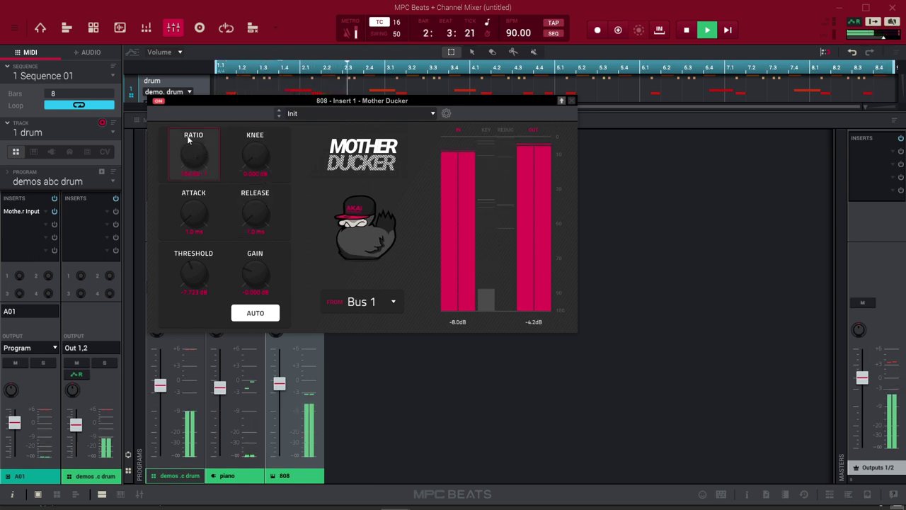
- Compare high and low Mother Ducker ratios by ear, settle on a moderate ratio, and close the effect
{"action": "scroll", "coordinate": [187, 135], "scroll_direction": "up", "scroll_amount": 10}
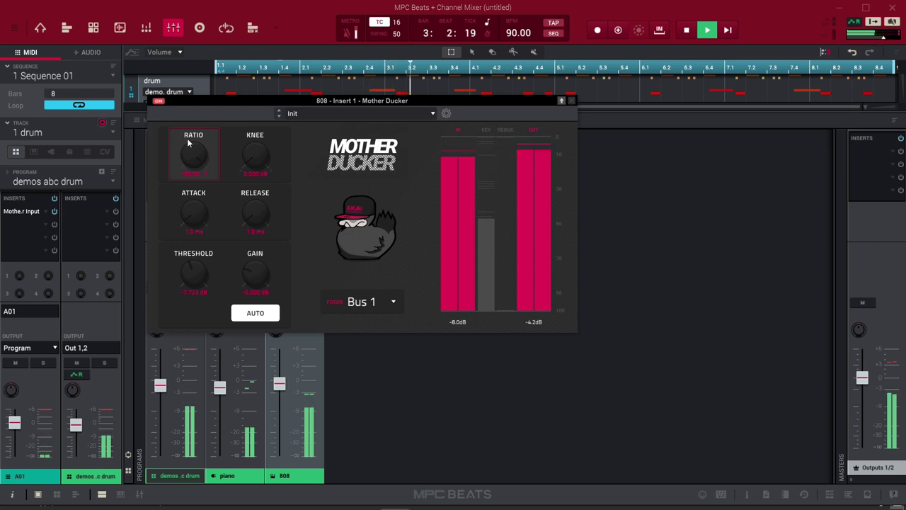
{"action": "scroll", "coordinate": [187, 142], "scroll_direction": "down", "scroll_amount": 10}
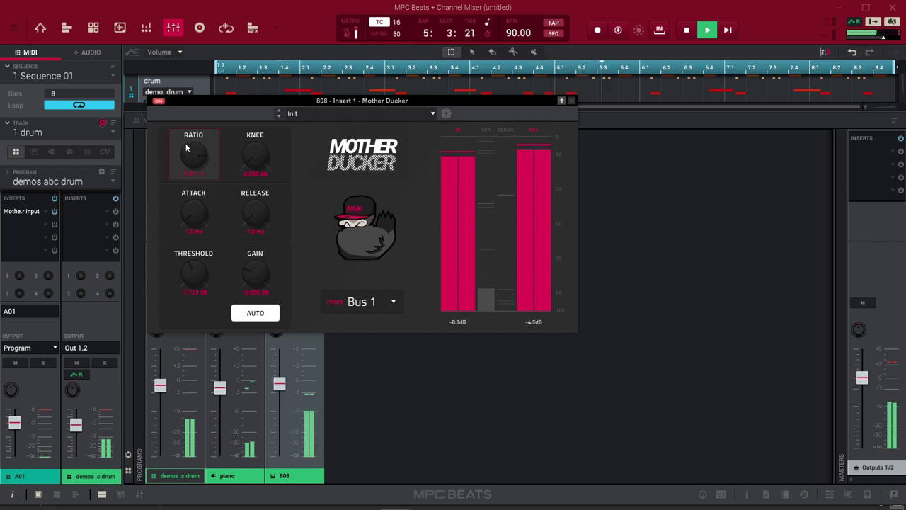
{"action": "scroll", "coordinate": [188, 157], "scroll_direction": "up", "scroll_amount": 5}
{"action": "scroll", "coordinate": [188, 157], "scroll_direction": "down", "scroll_amount": 3}
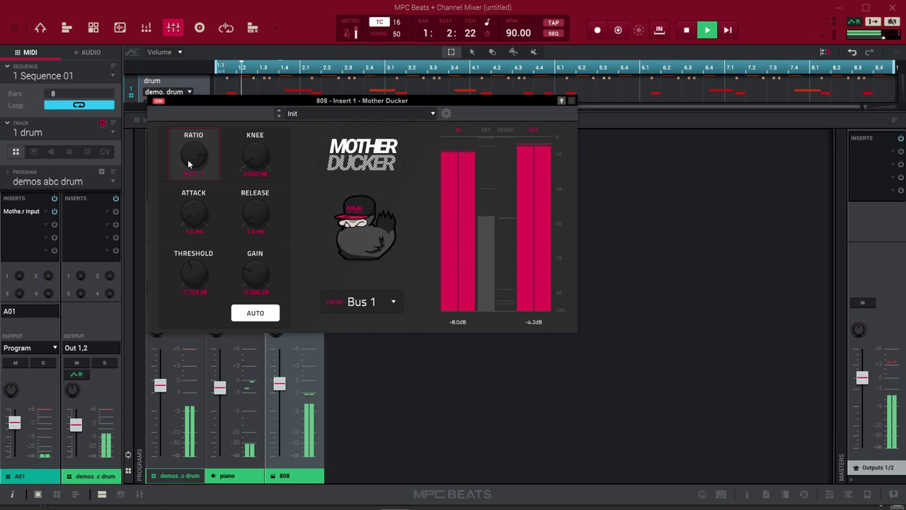
{"action": "left_click", "coordinate": [572, 101]}
- Lower the 808 program level to about -3.3 dB and the piano program to about -4.5 dB, and stop playback
{"action": "left_click_drag", "start_coordinate": [279, 384], "coordinate": [280, 392]}
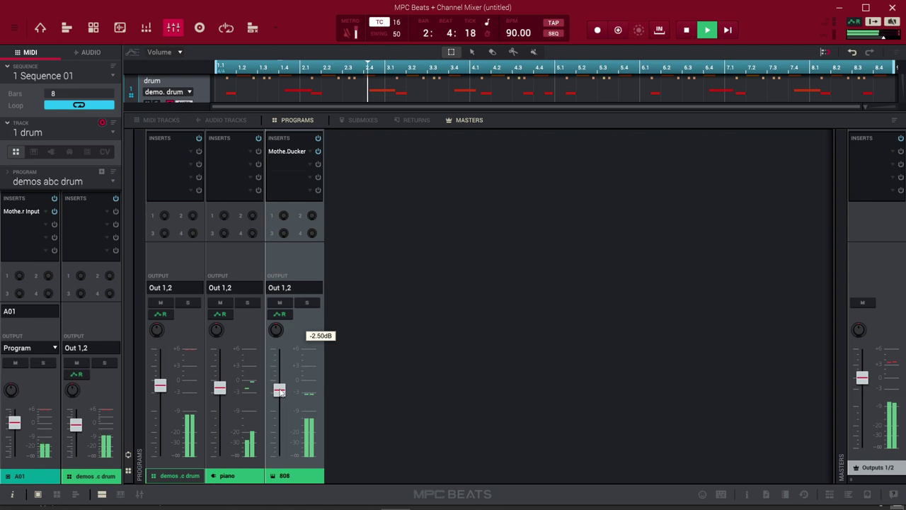
{"action": "left_click_drag", "start_coordinate": [219, 388], "coordinate": [220, 397]}
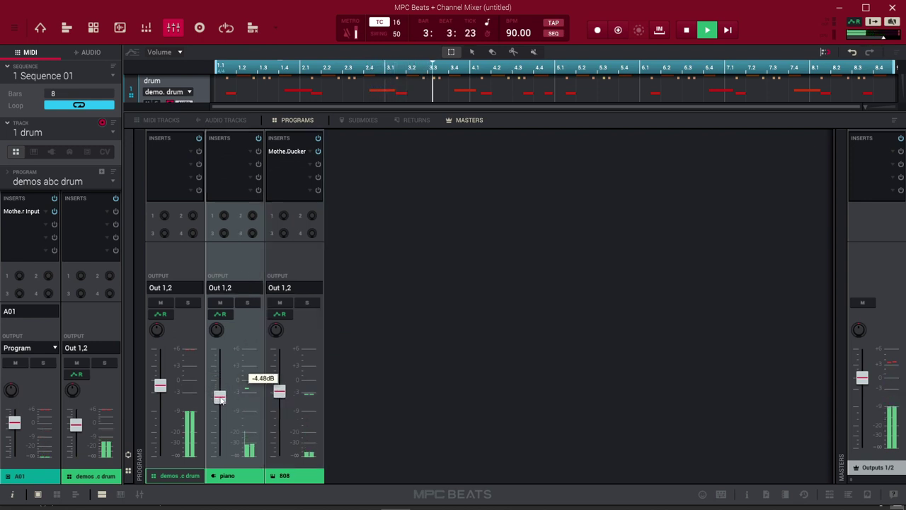
{"action": "left_click_drag", "start_coordinate": [279, 391], "coordinate": [279, 396]}
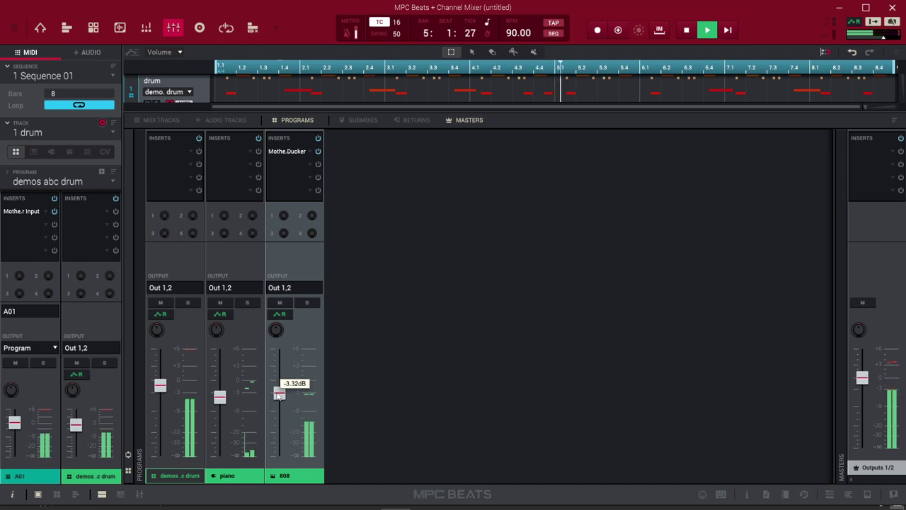
{"action": "key", "text": "space"}
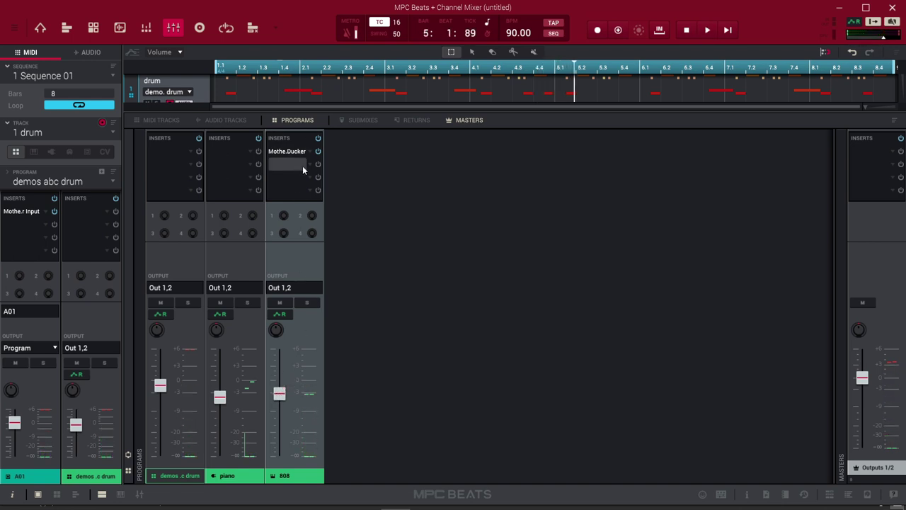
- Load the AIR Distortion harmonic effect into the second insert of the 808 program and show its controls
{"action": "left_click", "coordinate": [308, 164]}
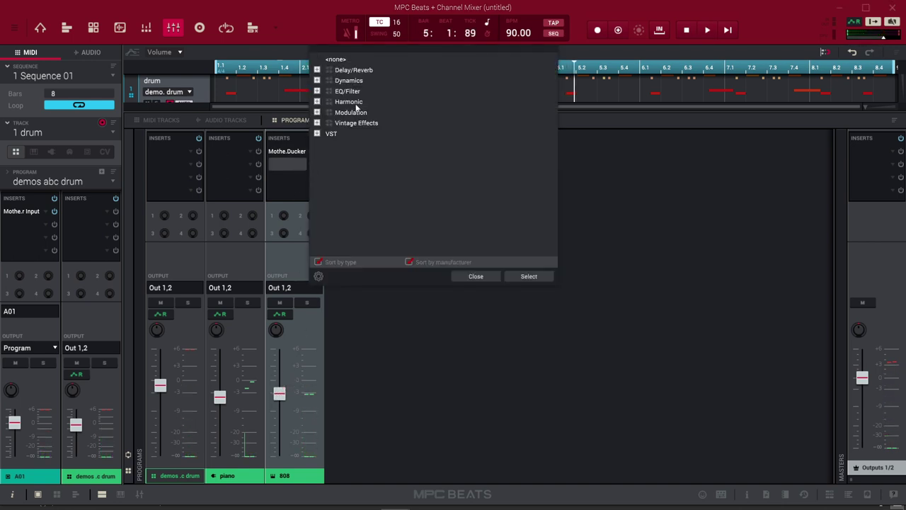
{"action": "left_click", "coordinate": [317, 102]}
{"action": "left_click", "coordinate": [327, 123]}
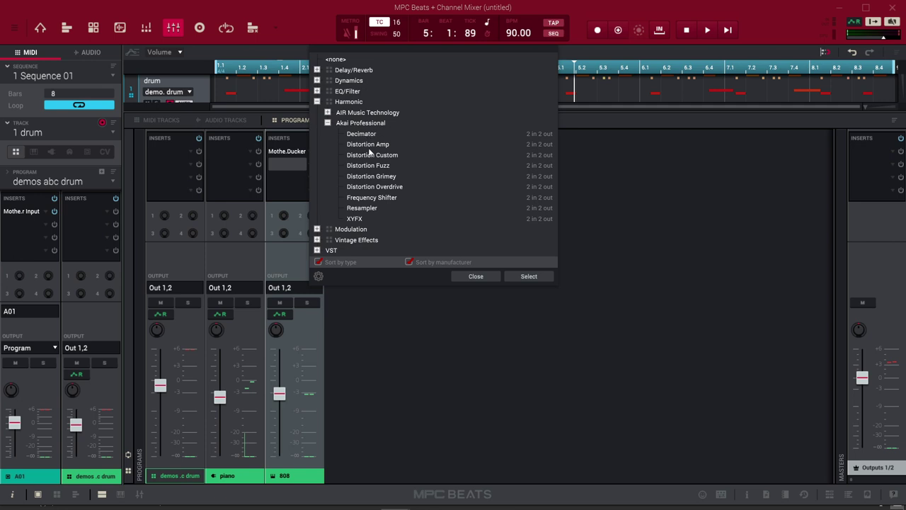
{"action": "left_click", "coordinate": [327, 112]}
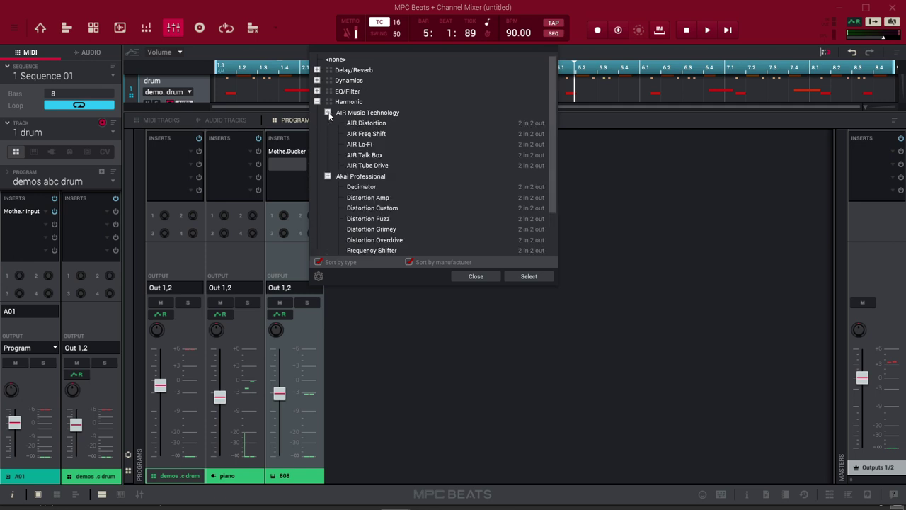
{"action": "double_click", "coordinate": [371, 124]}
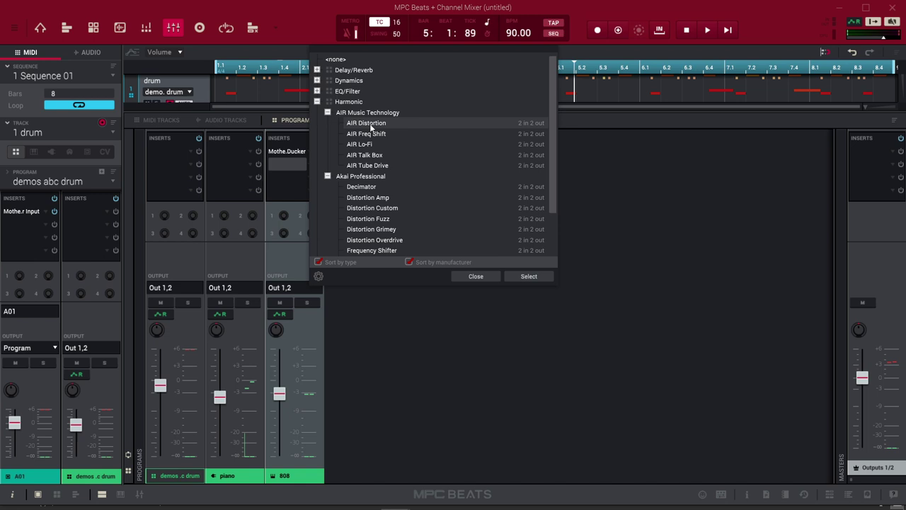
{"action": "left_click", "coordinate": [288, 164]}
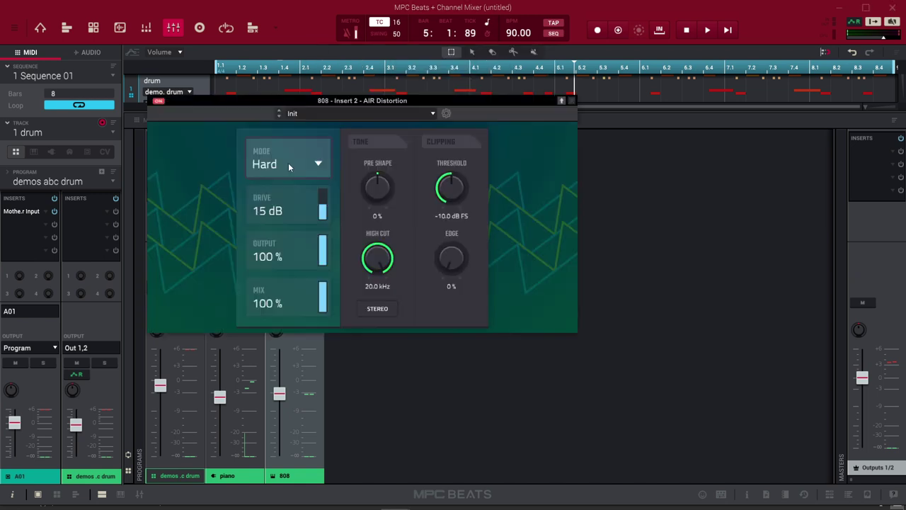
- During playback, reduce the distortion's mix to 65 %, switch its mode to Soft, and set the drive to 8 dB
{"action": "key", "text": "space"}
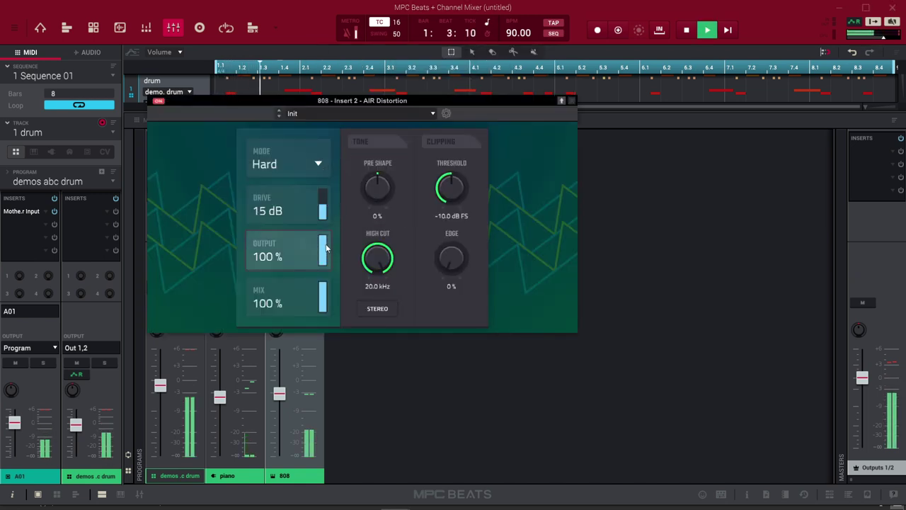
{"action": "left_click_drag", "start_coordinate": [324, 285], "coordinate": [326, 312]}
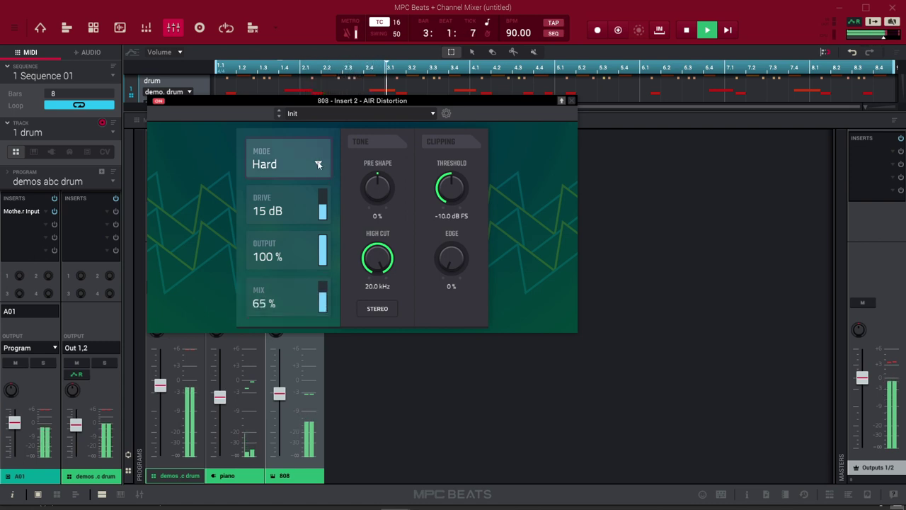
{"action": "left_click", "coordinate": [318, 164]}
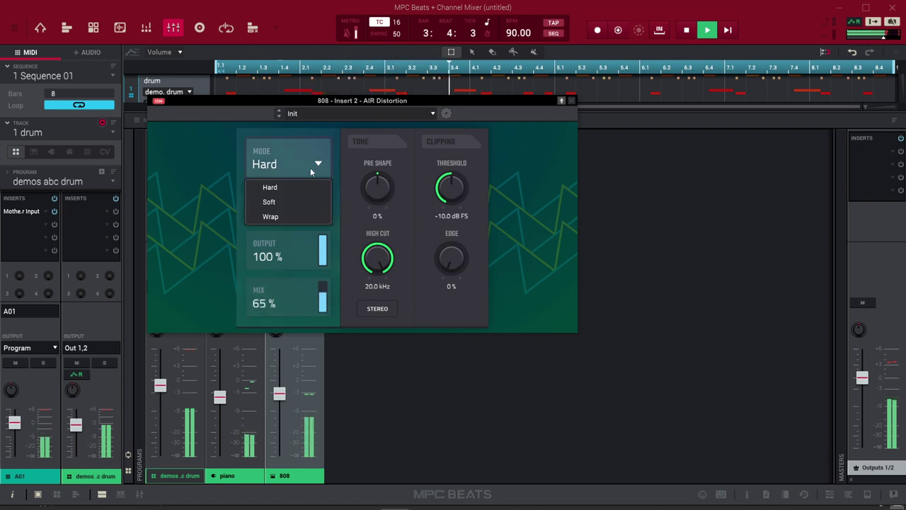
{"action": "left_click", "coordinate": [269, 201]}
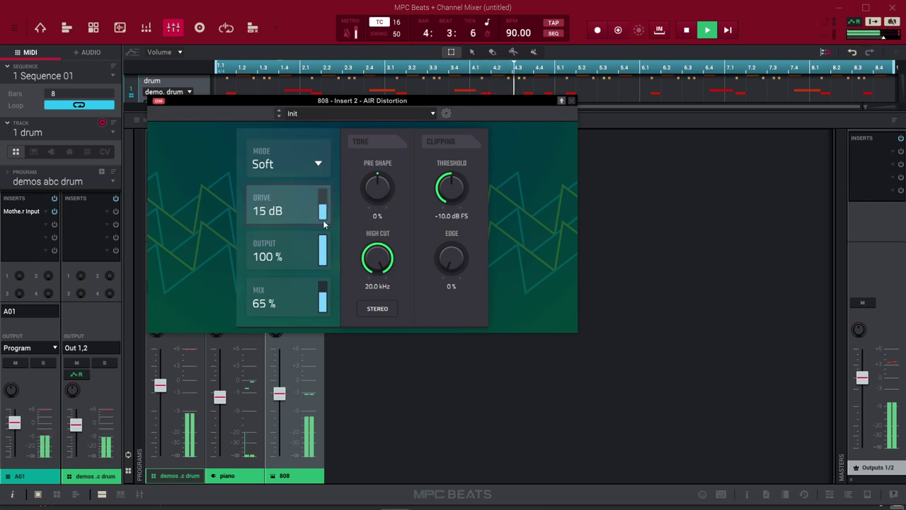
{"action": "left_click_drag", "start_coordinate": [326, 225], "coordinate": [326, 221]}
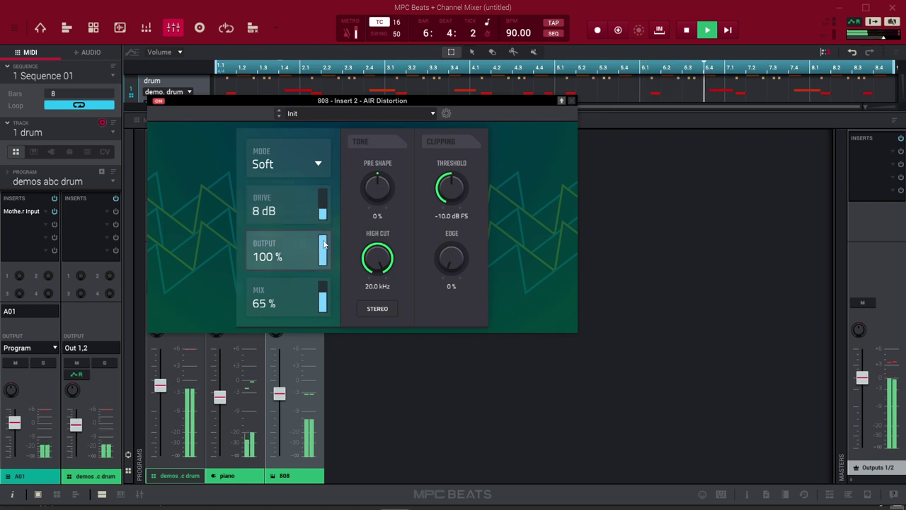
- Set the distortion's mix to 44 % and its high cut to 1.94 kHz, stop playback, and close the effect
{"action": "left_click_drag", "start_coordinate": [324, 296], "coordinate": [325, 311]}
{"action": "left_click_drag", "start_coordinate": [378, 259], "coordinate": [378, 309]}
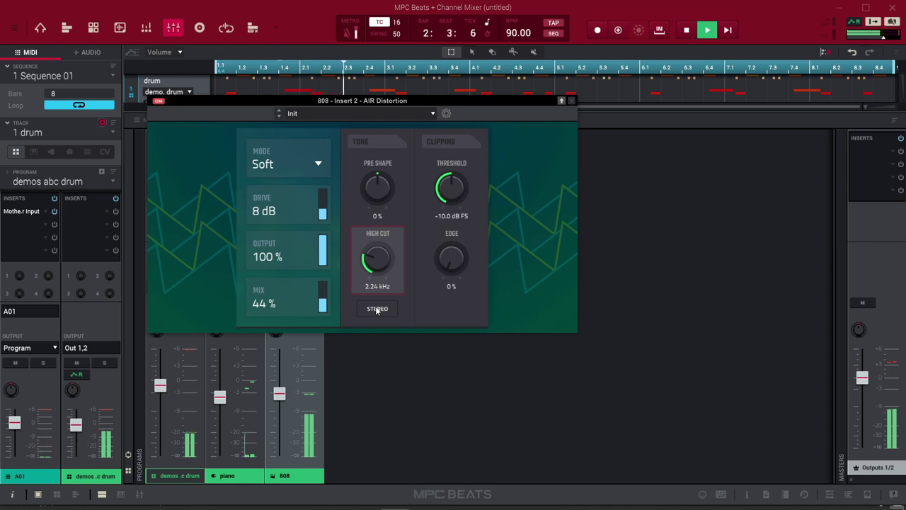
{"action": "left_click_drag", "start_coordinate": [377, 309], "coordinate": [377, 311]}
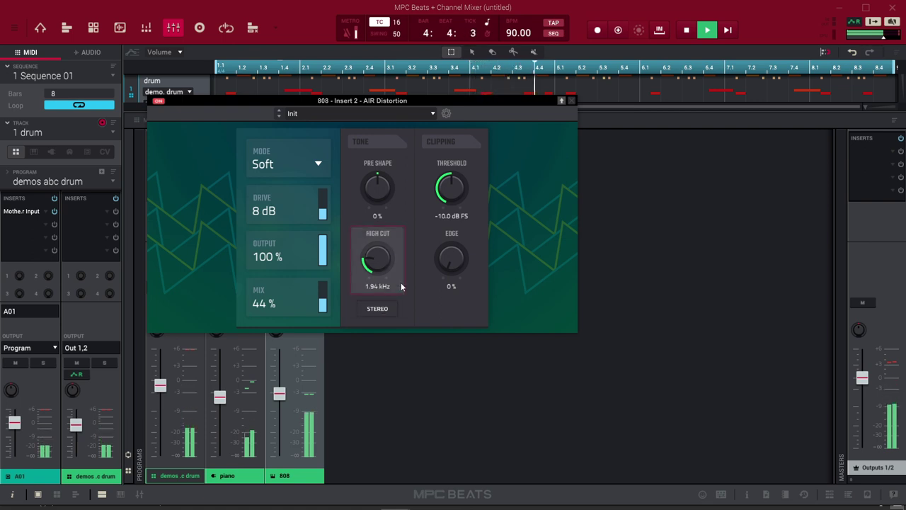
{"action": "key", "text": "space"}
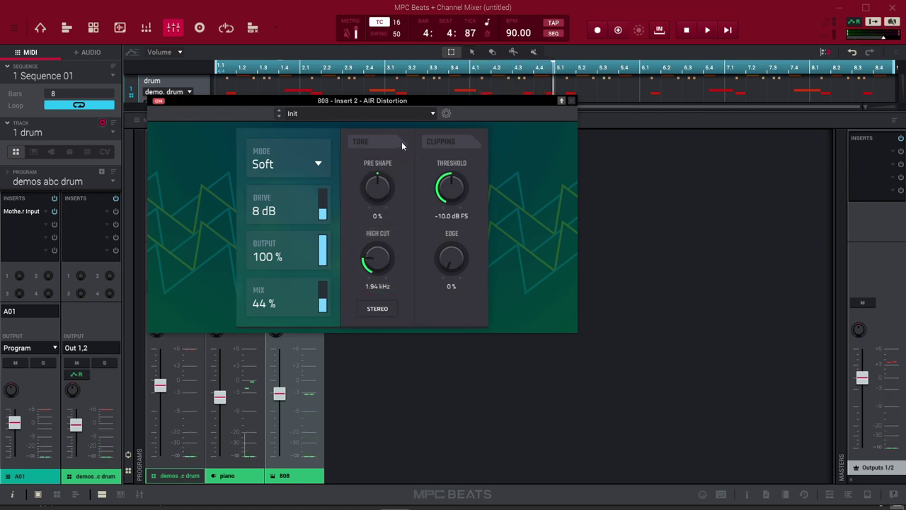
{"action": "left_click", "coordinate": [572, 101]}
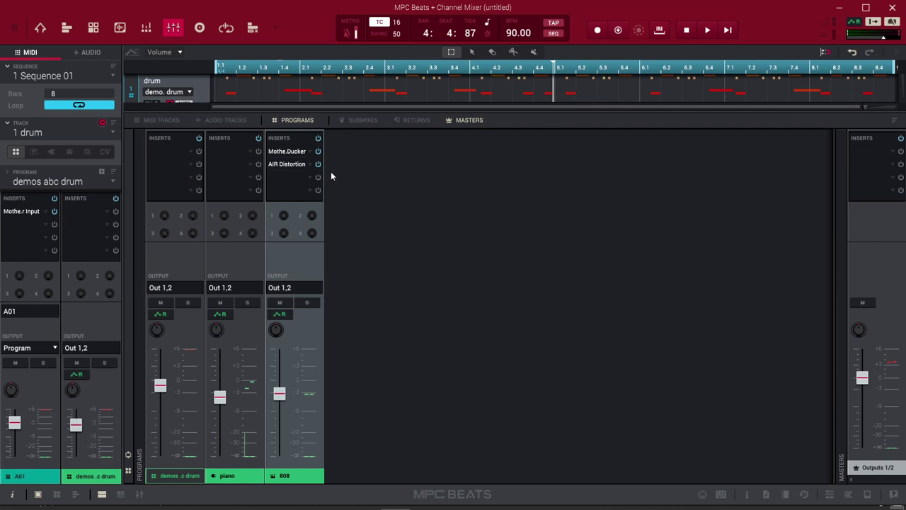
- Replace AIR Distortion in the 808's second insert with Plugin Alliance's elysia karacter mix and show its controls
{"action": "left_click", "coordinate": [308, 163]}
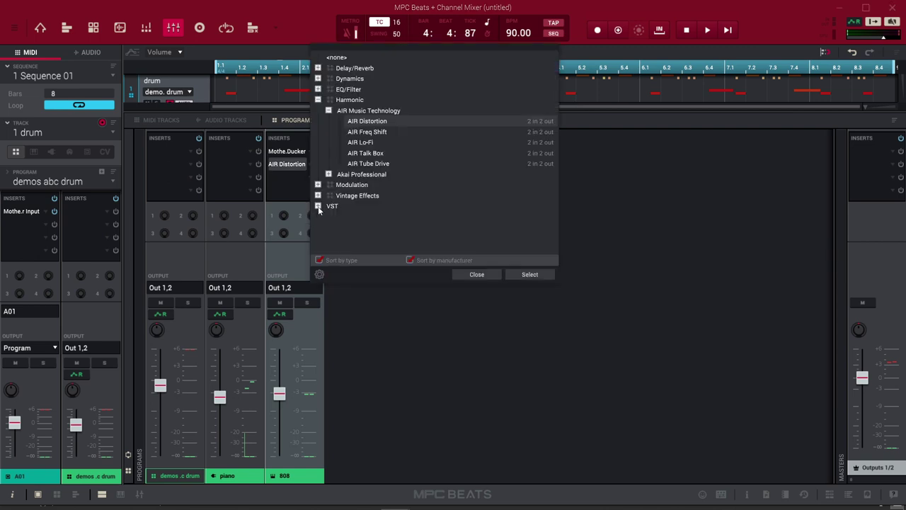
{"action": "left_click", "coordinate": [318, 206]}
{"action": "left_click_drag", "start_coordinate": [557, 66], "coordinate": [567, 164]}
{"action": "left_click", "coordinate": [327, 188]}
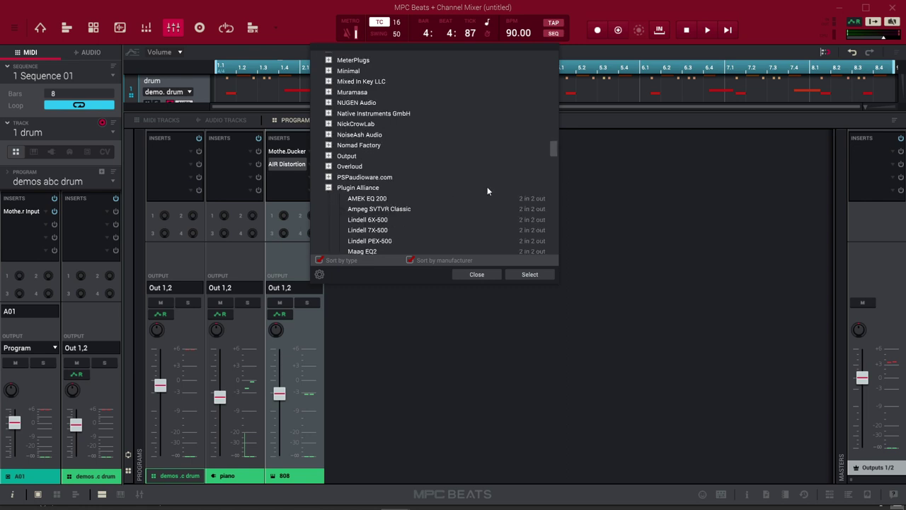
{"action": "left_click_drag", "start_coordinate": [557, 148], "coordinate": [556, 153]}
{"action": "left_click", "coordinate": [292, 176]}
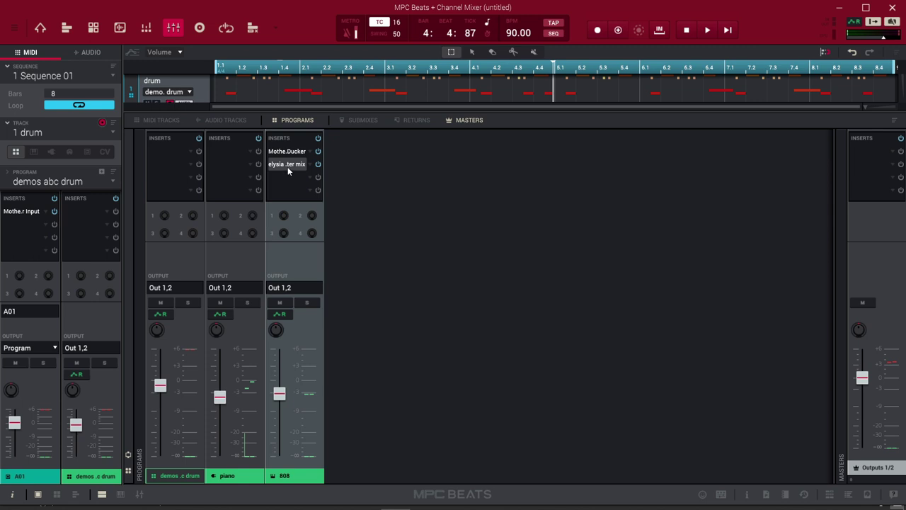
- Start playback, adjust the karacter's drive and color for the 808, and set its mix to 46.2 %
{"action": "key", "text": "space"}
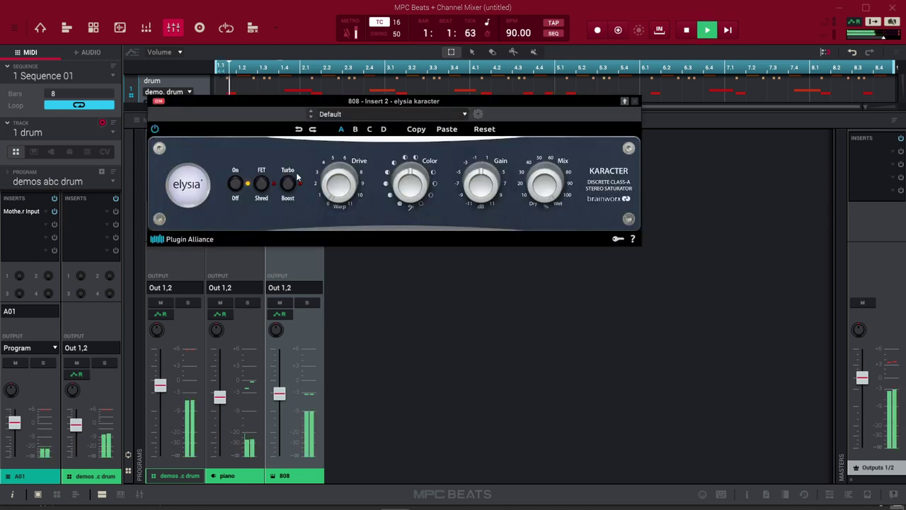
{"action": "mouse_move", "coordinate": [341, 174]}
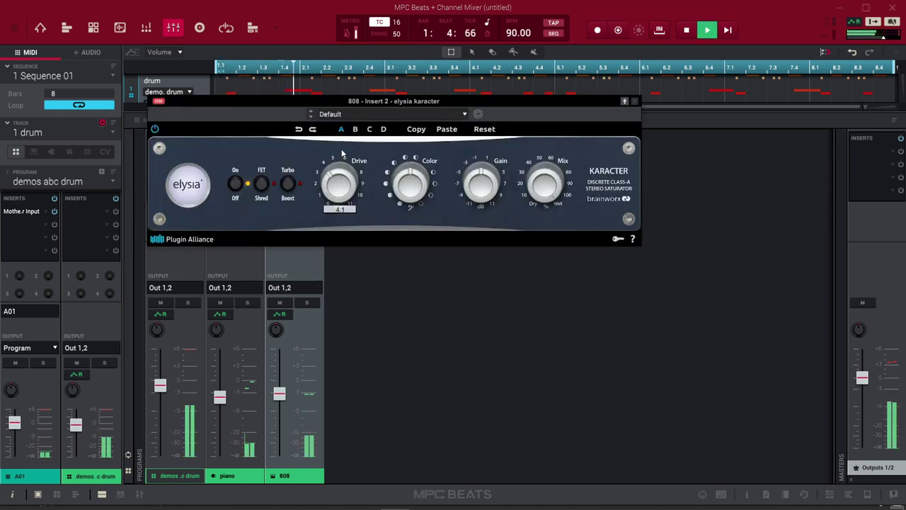
{"action": "left_click_drag", "start_coordinate": [342, 152], "coordinate": [340, 159]}
{"action": "left_click_drag", "start_coordinate": [409, 179], "coordinate": [389, 182]}
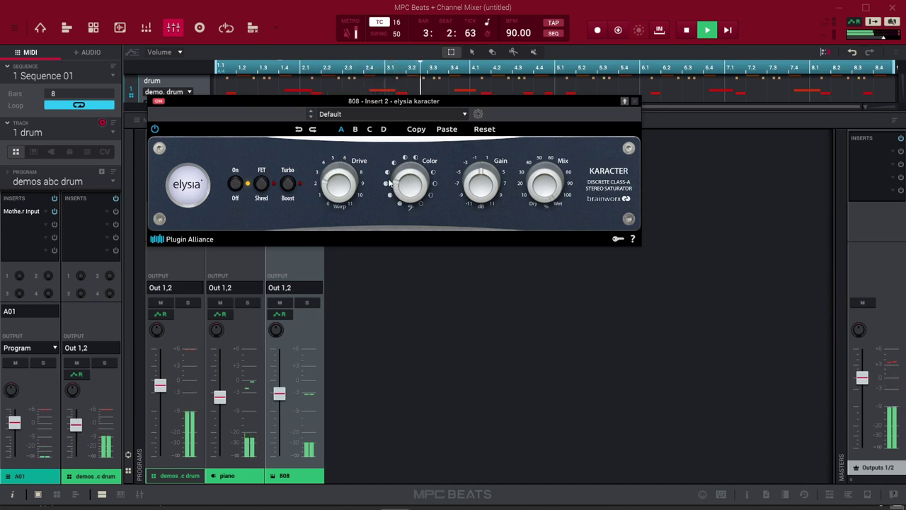
{"action": "left_click_drag", "start_coordinate": [344, 187], "coordinate": [345, 173]}
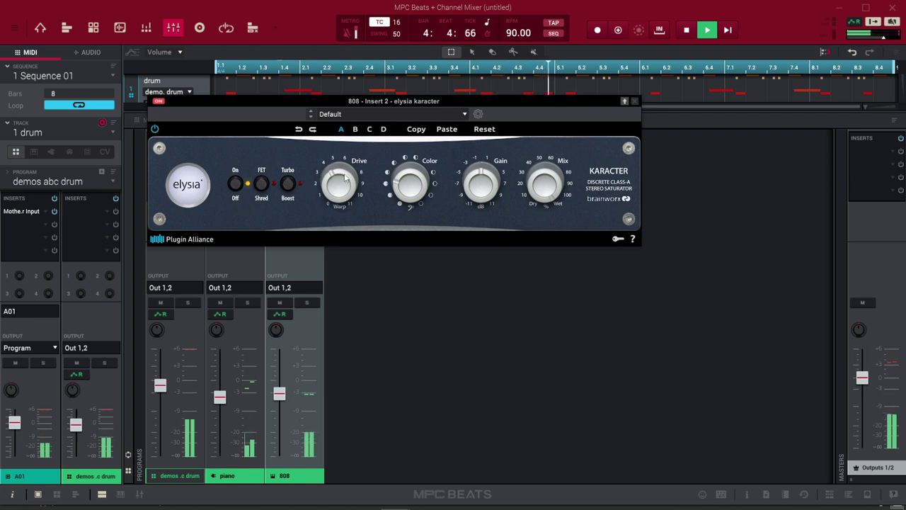
{"action": "mouse_move", "coordinate": [545, 212]}
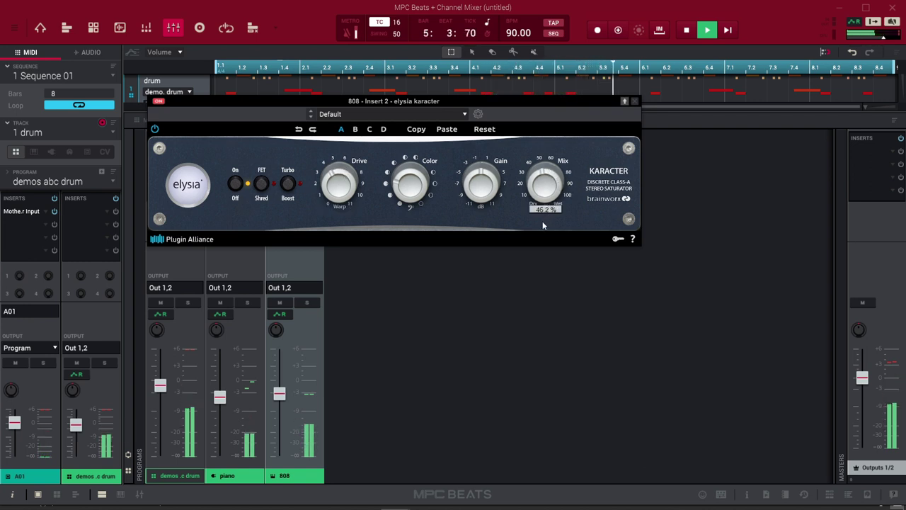
- Switch on the karacter's Turbo Boost and set the drive to 7.3, the gain to 6.3 dB and the color to -0.54
{"action": "left_click", "coordinate": [288, 184]}
{"action": "mouse_move", "coordinate": [341, 170]}
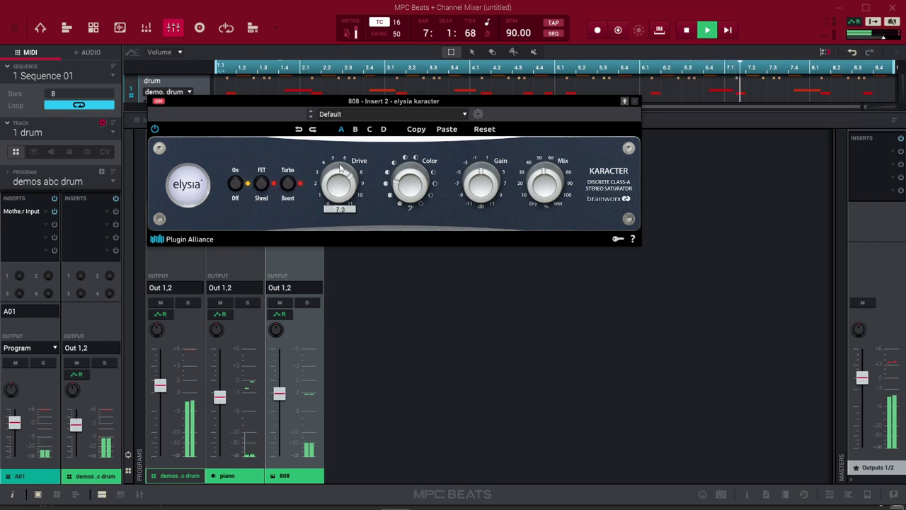
{"action": "mouse_move", "coordinate": [402, 170]}
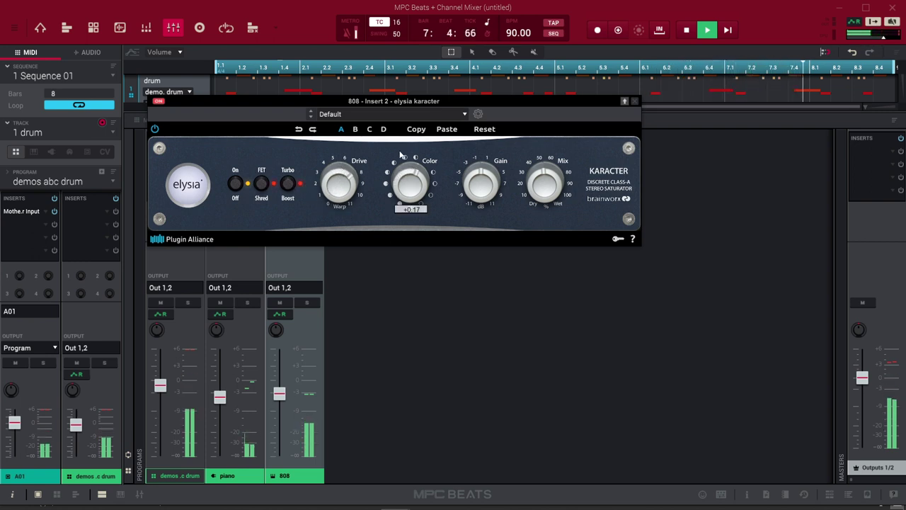
{"action": "mouse_move", "coordinate": [478, 181]}
{"action": "left_click_drag", "start_coordinate": [478, 181], "coordinate": [476, 158]}
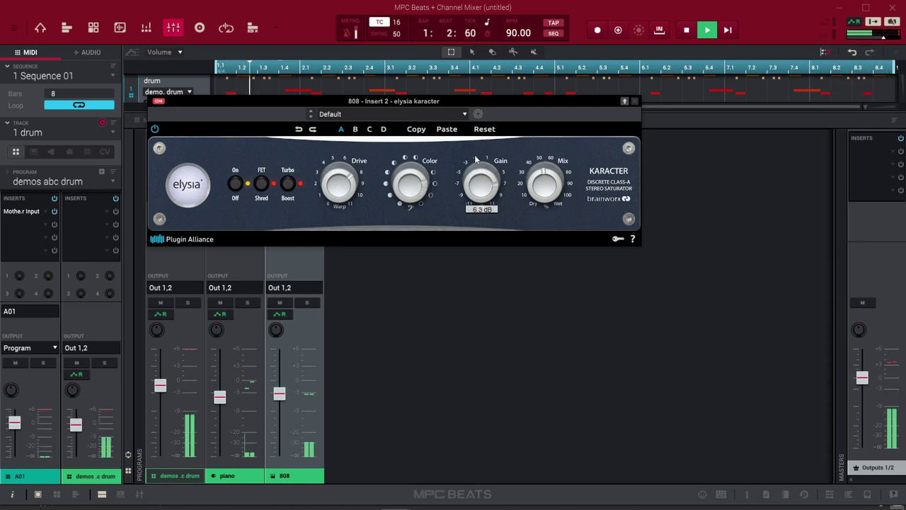
{"action": "mouse_move", "coordinate": [418, 184]}
{"action": "left_click_drag", "start_coordinate": [418, 184], "coordinate": [410, 227]}
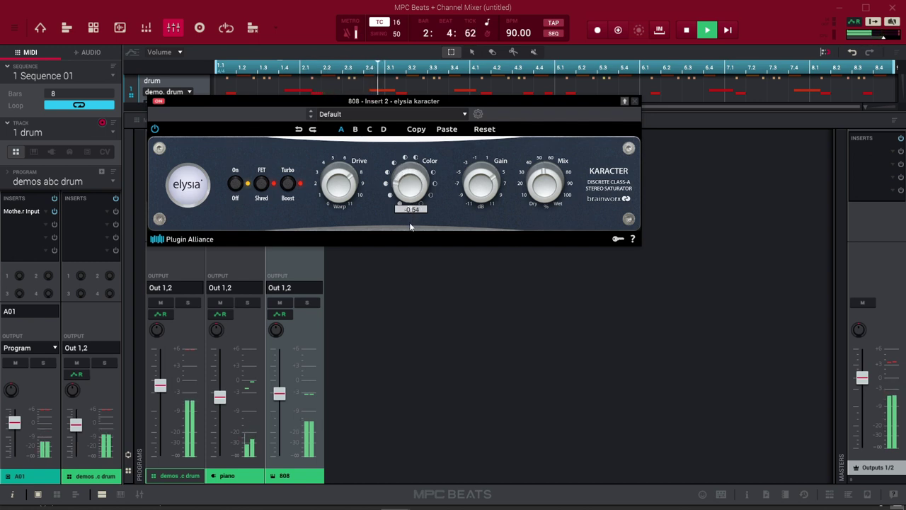
- Raise the 808's fader, fine-tune the karacter's drive, color and mix, and stop playback before closing the effect
{"action": "mouse_move", "coordinate": [348, 208]}
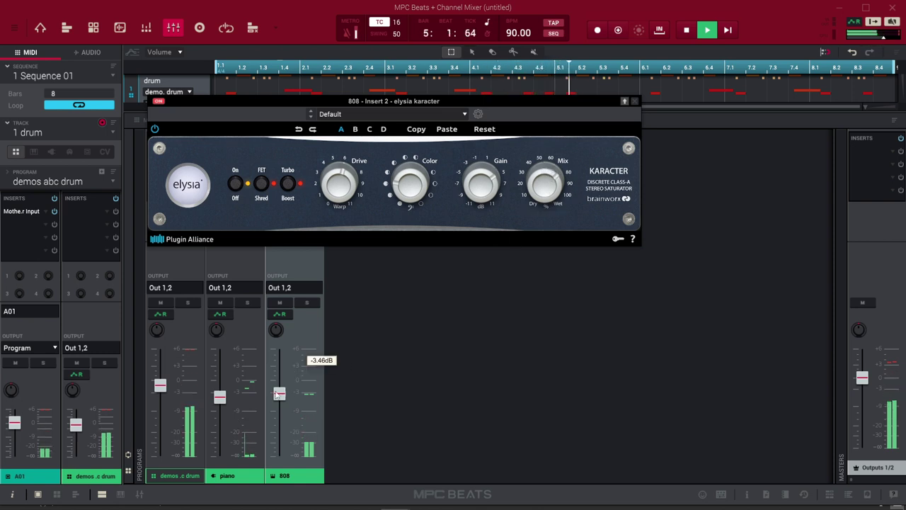
{"action": "left_click_drag", "start_coordinate": [279, 393], "coordinate": [275, 383]}
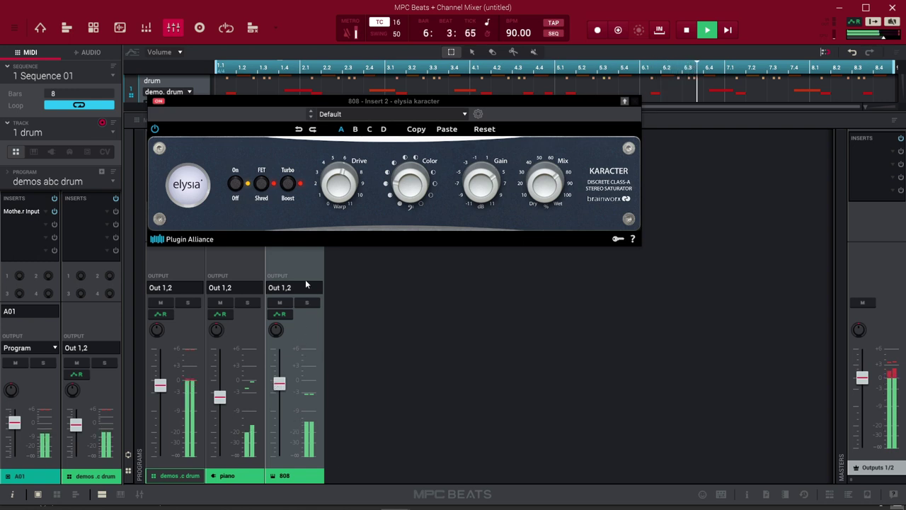
{"action": "mouse_move", "coordinate": [335, 183]}
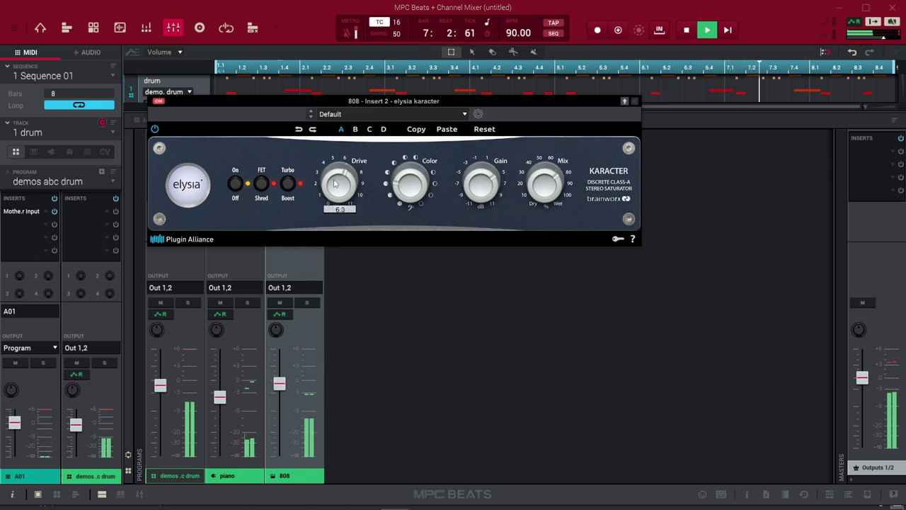
{"action": "mouse_move", "coordinate": [335, 183]}
{"action": "left_mouse_down"}
{"action": "mouse_move", "coordinate": [330, 205]}
{"action": "mouse_move", "coordinate": [333, 197]}
{"action": "left_mouse_up"}
{"action": "left_click_drag", "start_coordinate": [398, 196], "coordinate": [398, 202]}
{"action": "left_click_drag", "start_coordinate": [530, 193], "coordinate": [530, 202]}
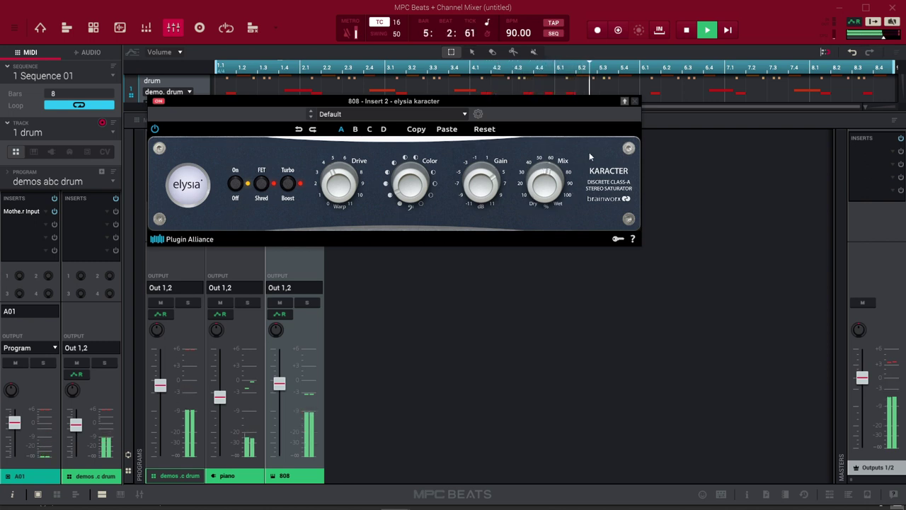
{"action": "key", "text": "space"}
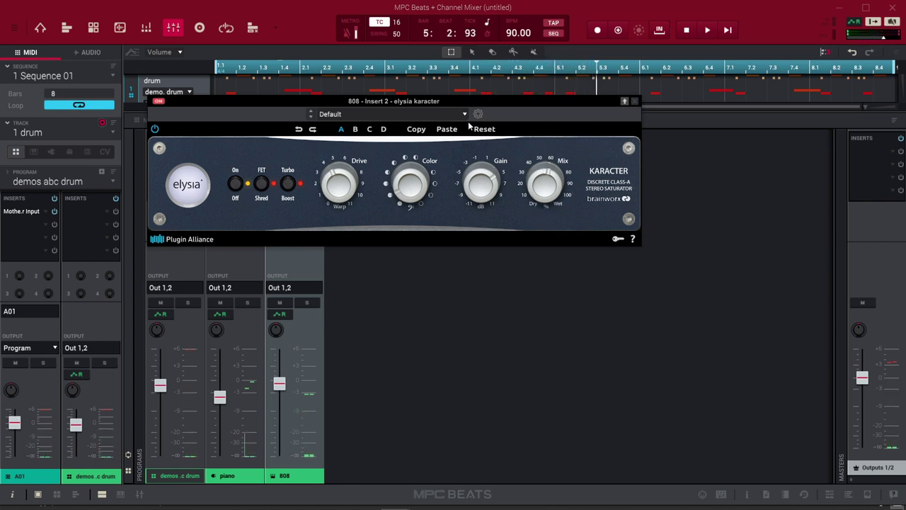
{"action": "left_click", "coordinate": [634, 102]}
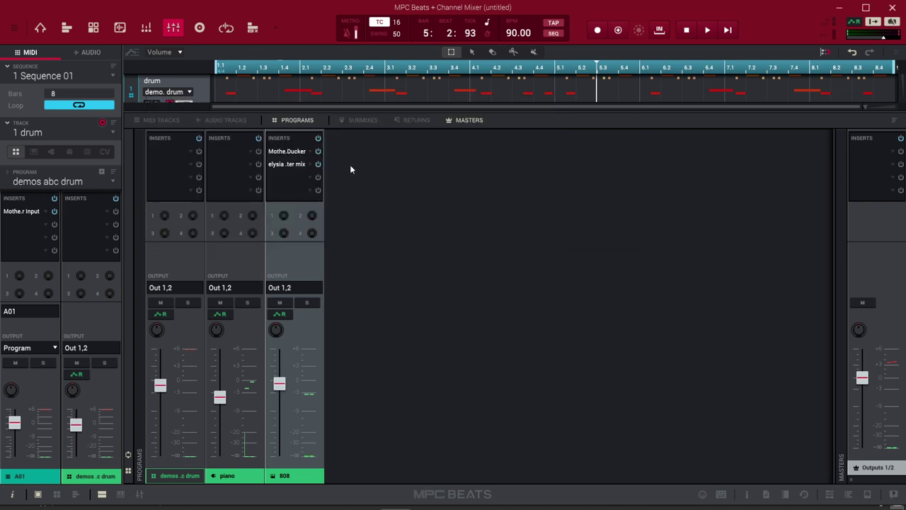
- Replace elysia karacter mix in the 808's second insert with Softube's Dirty Tape and show its controls
{"action": "double_click", "coordinate": [307, 169]}
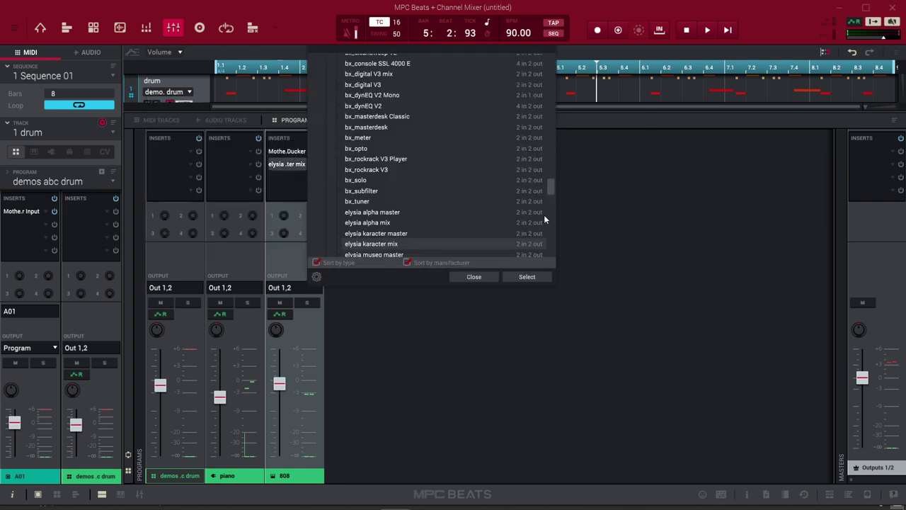
{"action": "left_click_drag", "start_coordinate": [548, 184], "coordinate": [545, 221]}
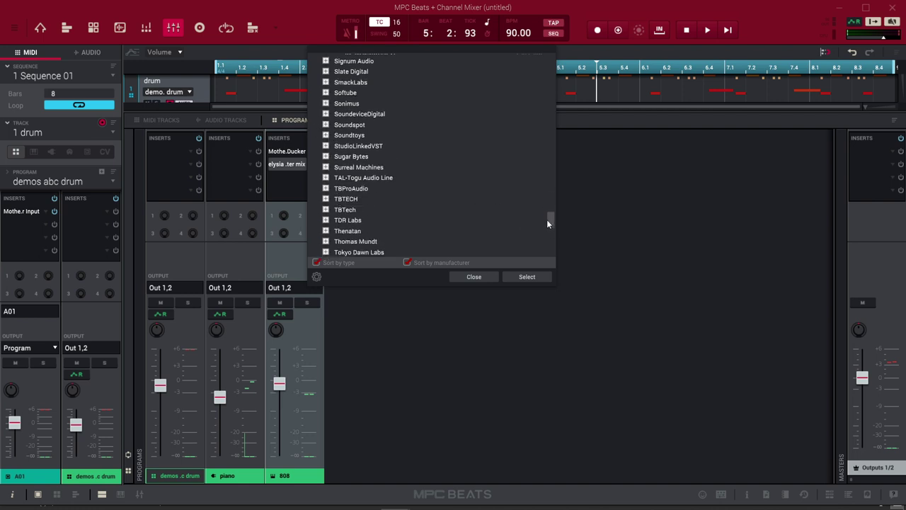
{"action": "left_click", "coordinate": [326, 93]}
{"action": "double_click", "coordinate": [362, 103]}
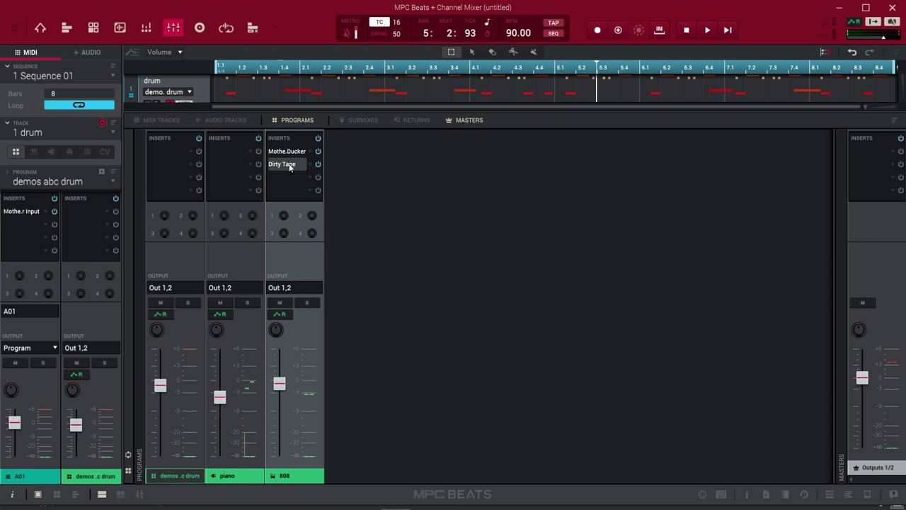
{"action": "left_click", "coordinate": [289, 167]}
- Play the beat with Dirty Tape on the 808, set the 808's fader to -2.63 dB, and stop playback
{"action": "key", "text": "space"}
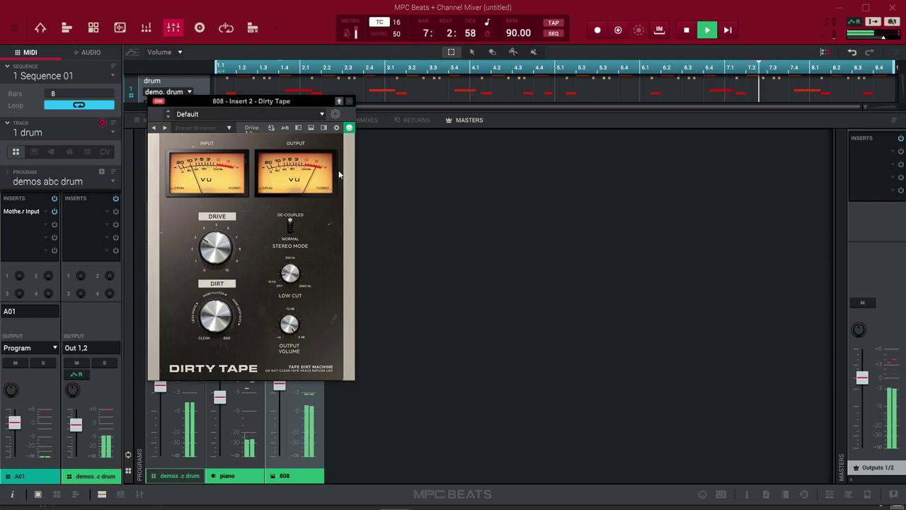
{"action": "left_click", "coordinate": [353, 103]}
{"action": "left_click_drag", "start_coordinate": [280, 386], "coordinate": [283, 395]}
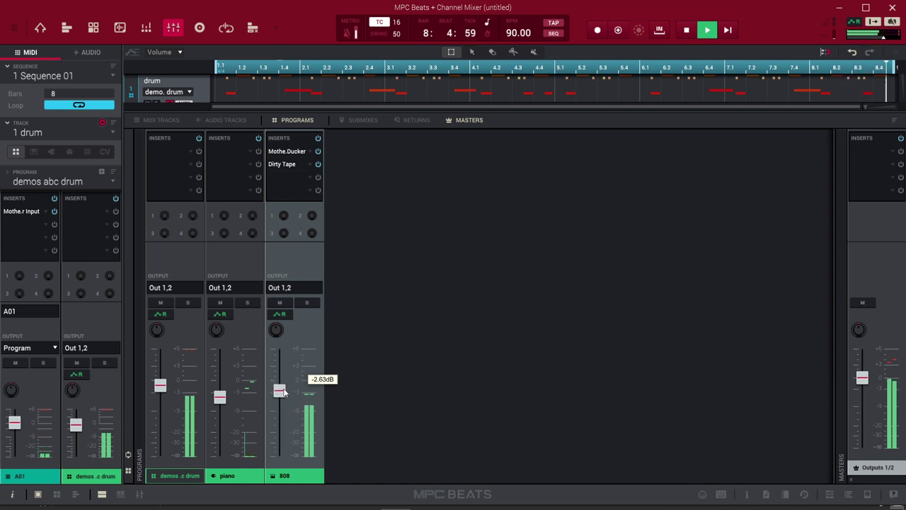
{"action": "left_click", "coordinate": [287, 166]}
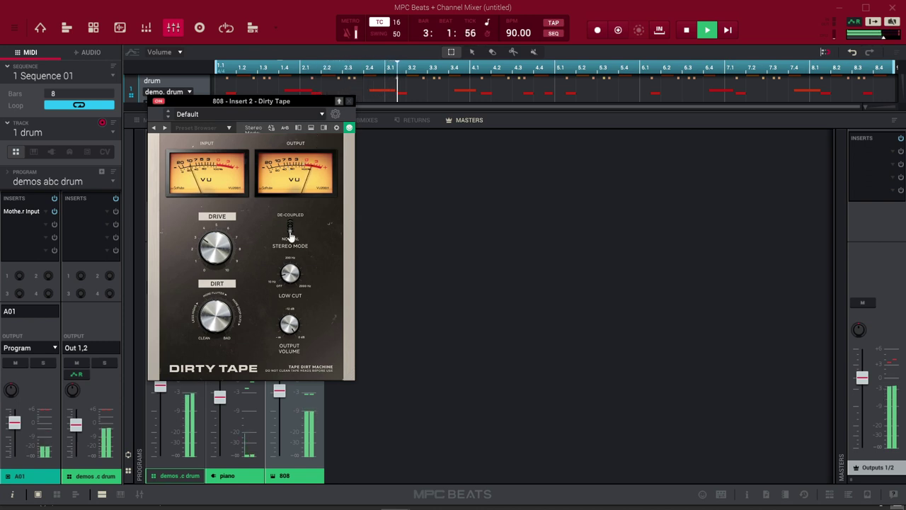
{"action": "left_click", "coordinate": [349, 101]}
{"action": "mouse_move", "coordinate": [278, 394]}
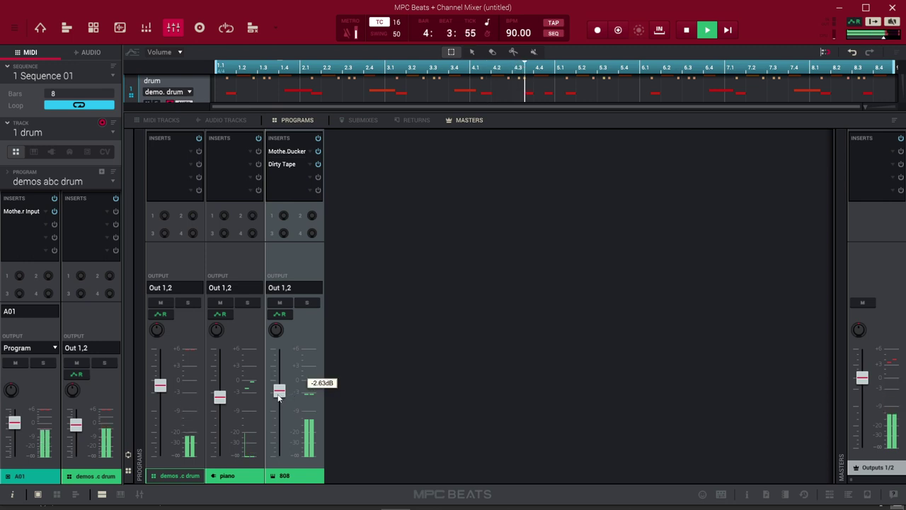
{"action": "key", "text": "space"}
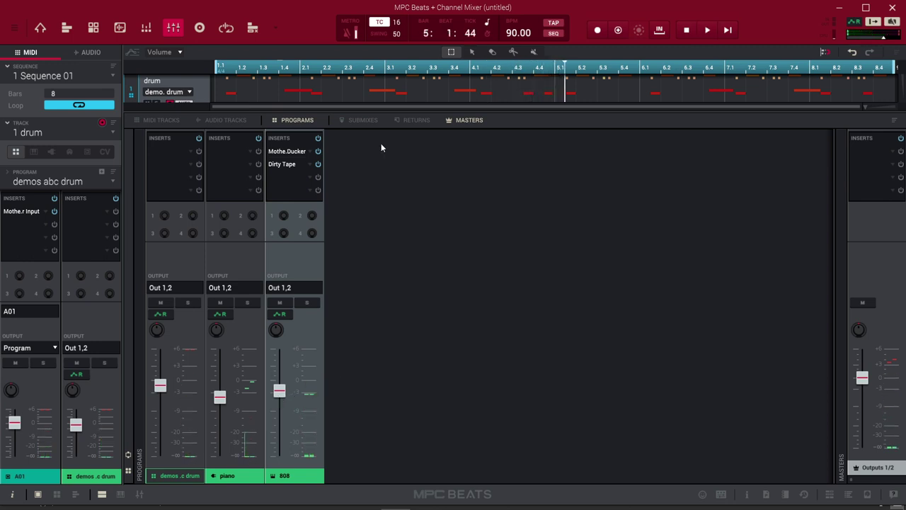
- Enlarge the track area above the mixer and add a fourth MIDI track with a new keygroup program
{"action": "left_click_drag", "start_coordinate": [366, 112], "coordinate": [375, 267]}
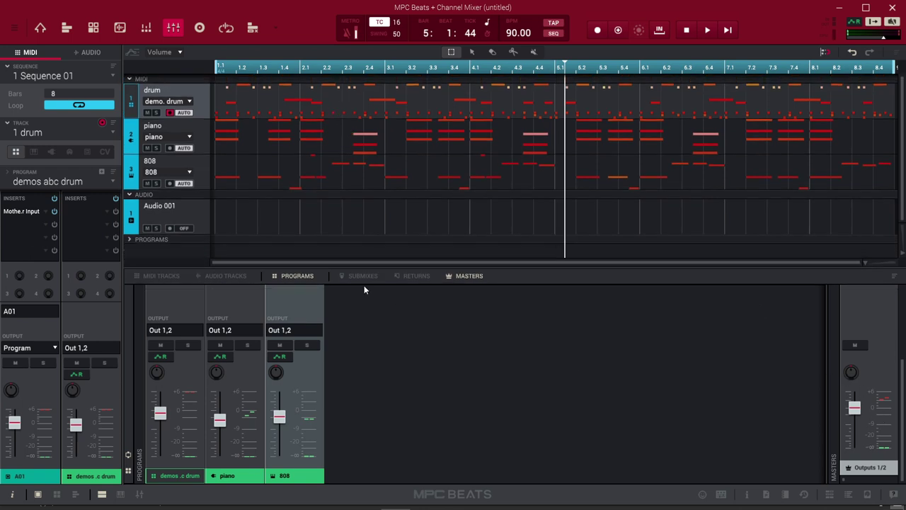
{"action": "left_click", "coordinate": [112, 136]}
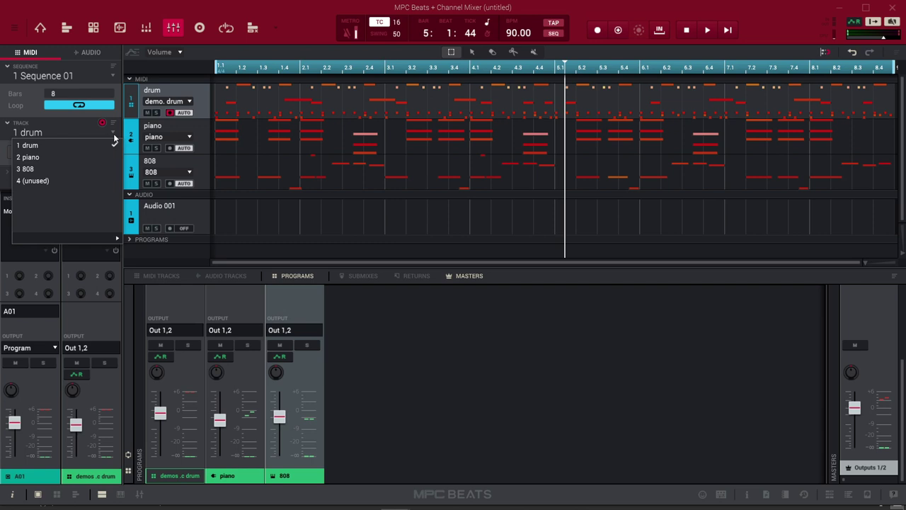
{"action": "left_click", "coordinate": [85, 181]}
{"action": "left_click", "coordinate": [32, 152]}
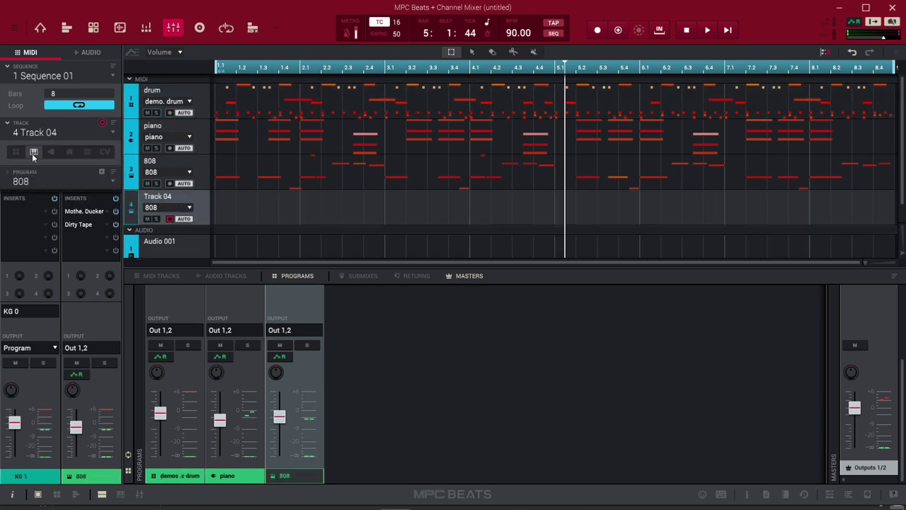
{"action": "left_click", "coordinate": [101, 170]}
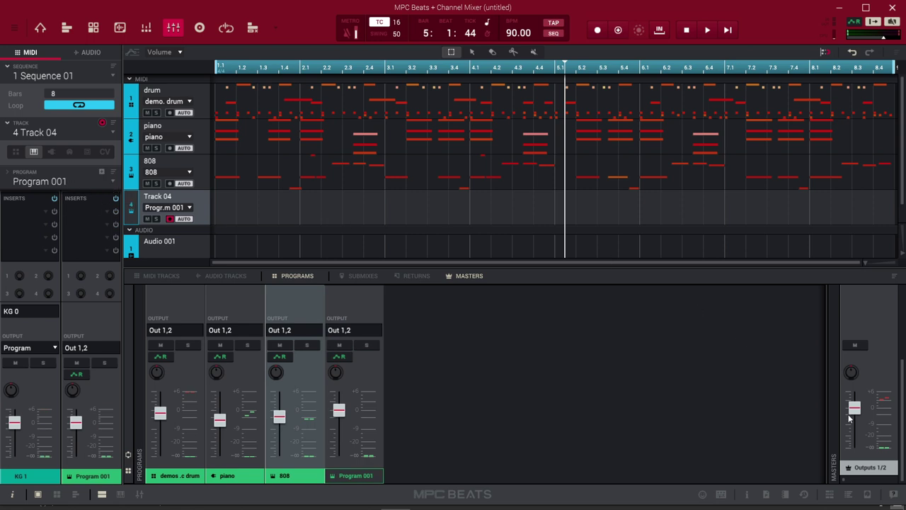
- Show the file browser, go up to the one-shot pack's main folder, and open its BELLS folder
{"action": "left_click", "coordinate": [867, 496]}
{"action": "left_click", "coordinate": [899, 94]}
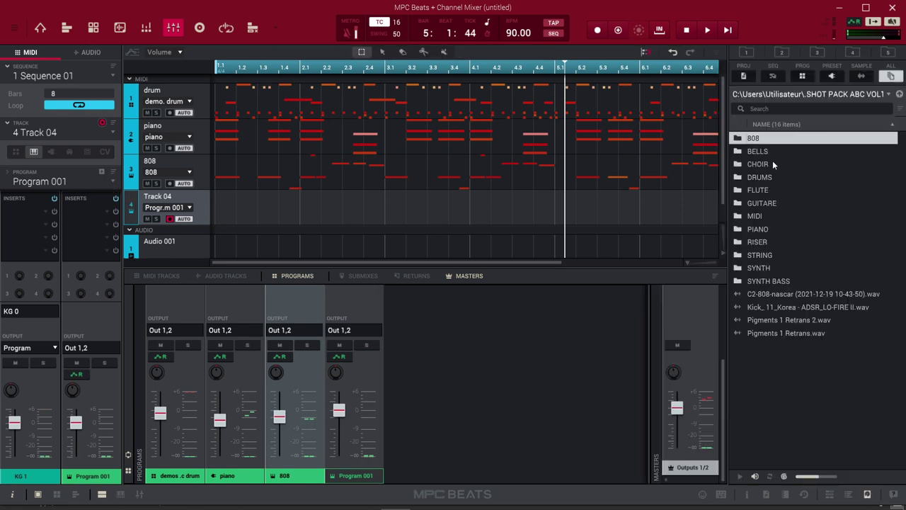
{"action": "double_click", "coordinate": [753, 152]}
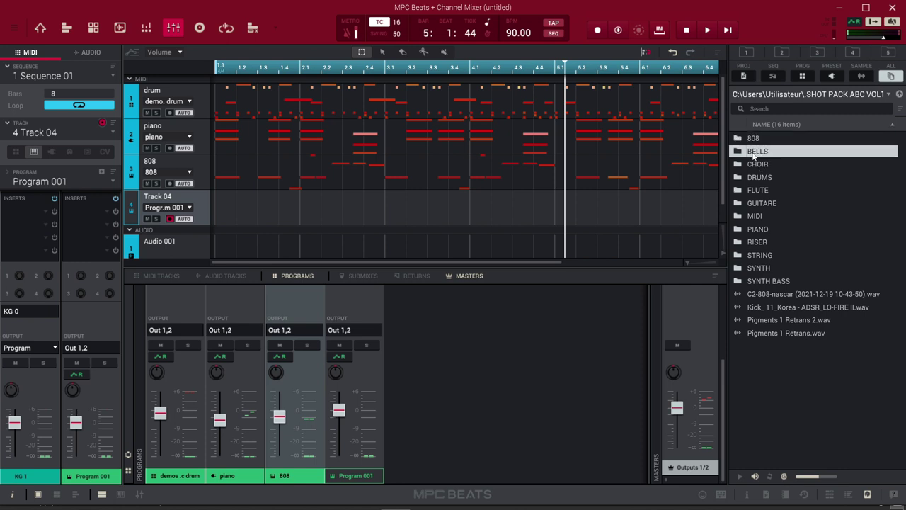
- Audition the samples in the BELLS folder one after another, from bells1.wav down to music box2.wav
{"action": "left_click", "coordinate": [737, 140]}
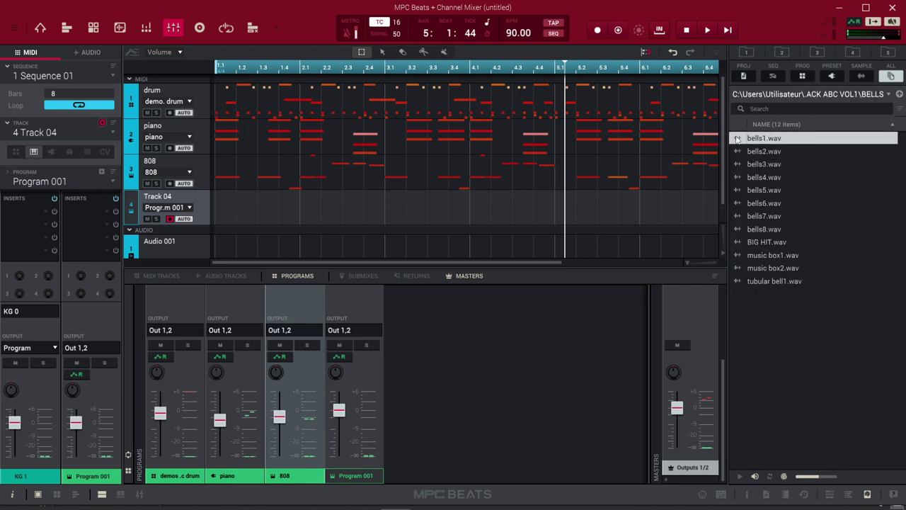
{"action": "key", "text": "Down"}
{"action": "key", "text": "Down"}
{"action": "key", "text": "Up"}
{"action": "key", "text": "Up"}
{"action": "key", "text": "Down"}
{"action": "key", "text": "Down"}
{"action": "key", "text": "Down"}
{"action": "key", "text": "Down"}
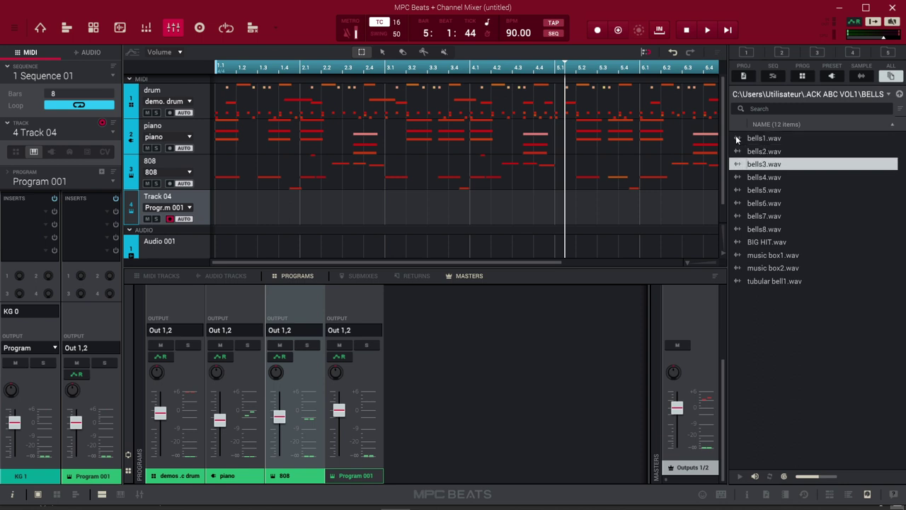
{"action": "key", "text": "Down"}
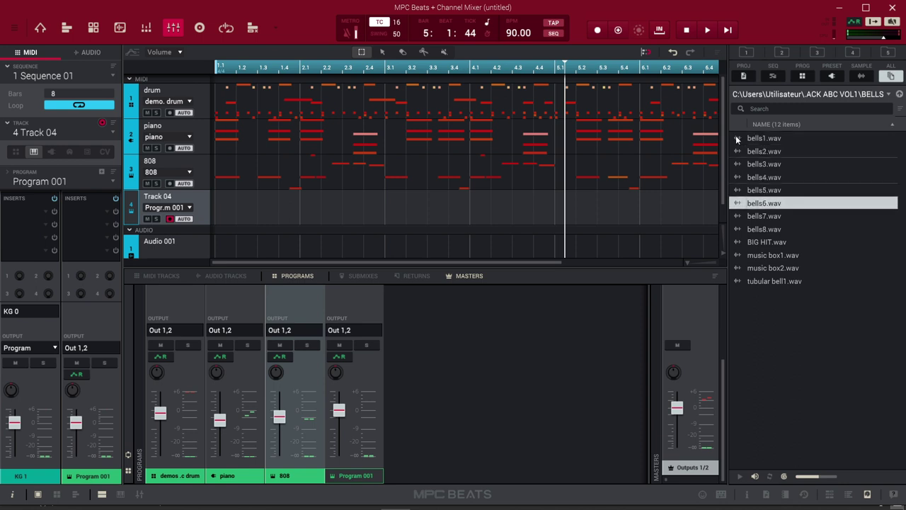
{"action": "key", "text": "Down"}
{"action": "key", "text": "Down"}
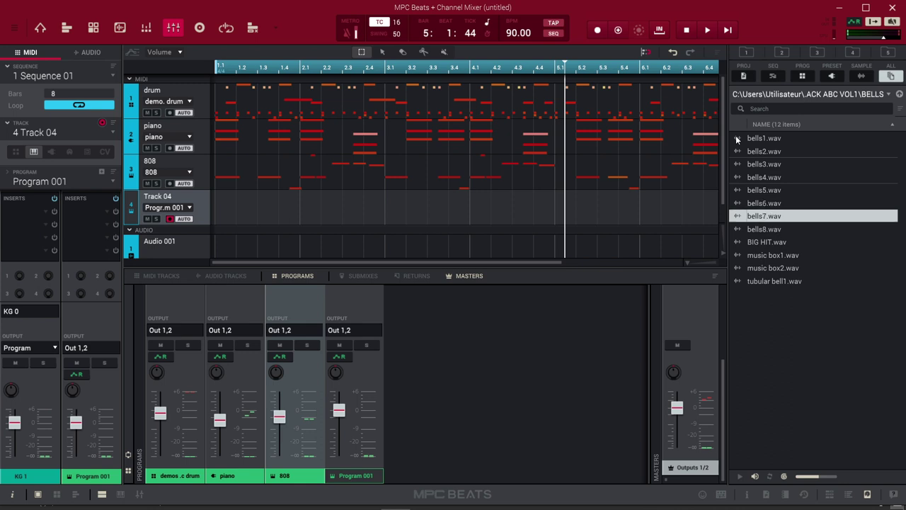
{"action": "key", "text": "Down"}
{"action": "key", "text": "Down"}
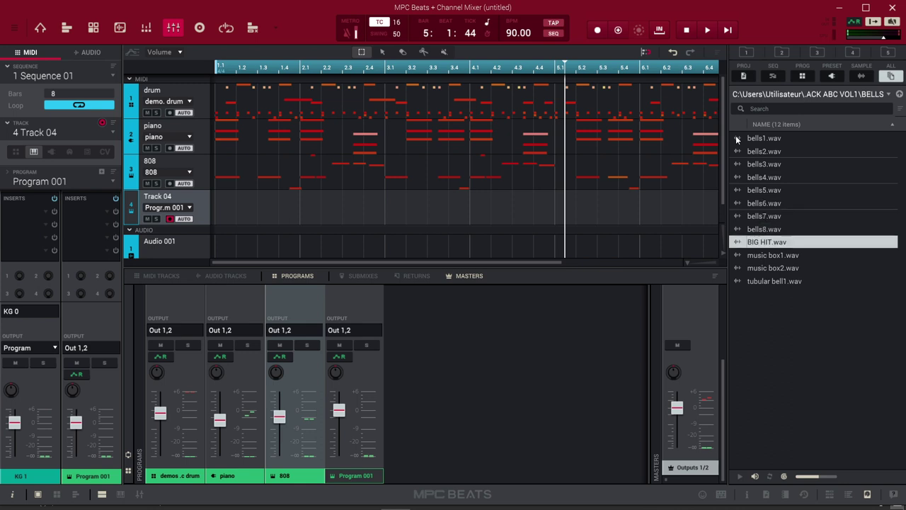
{"action": "key", "text": "Down"}
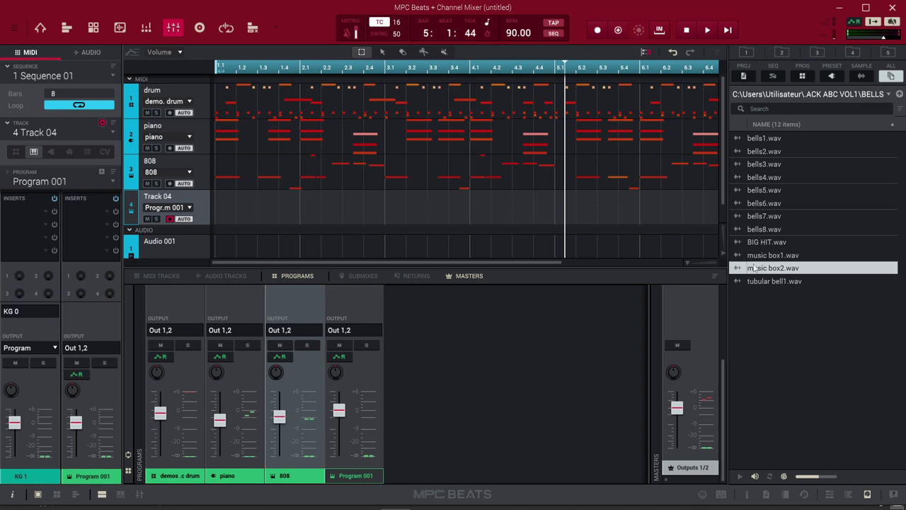
- Switch to the main view and add music box2.wav from the BELLS folder to the project's sample pool
{"action": "left_click", "coordinate": [40, 27]}
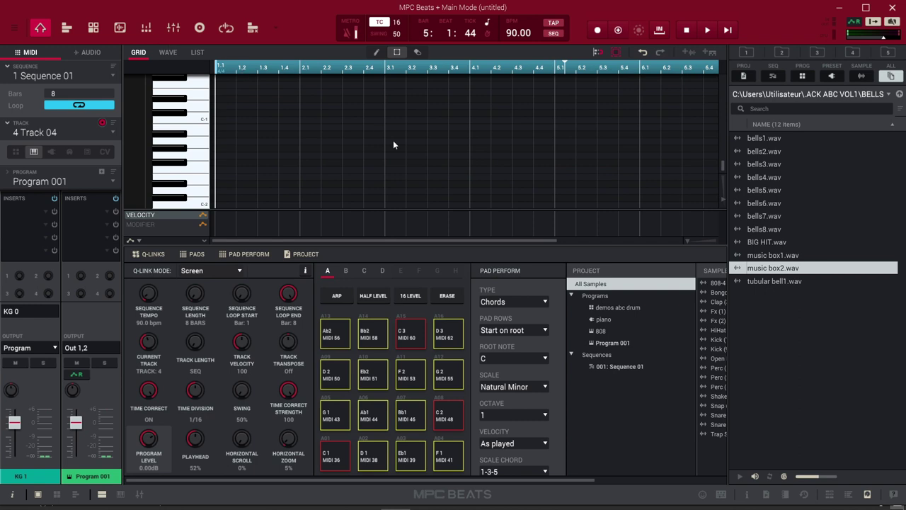
{"action": "left_click_drag", "start_coordinate": [757, 271], "coordinate": [715, 295]}
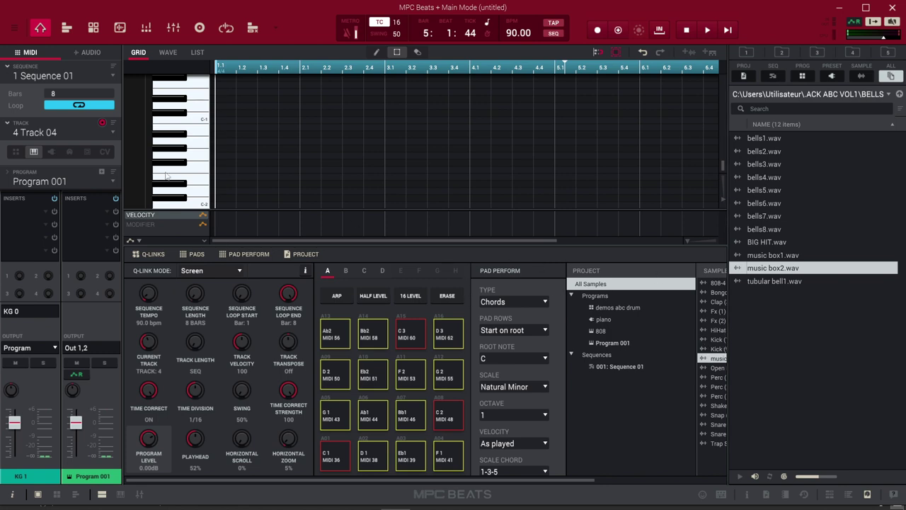
- Rename track 4 and its keygroup program as "music box"
{"action": "double_click", "coordinate": [65, 132]}
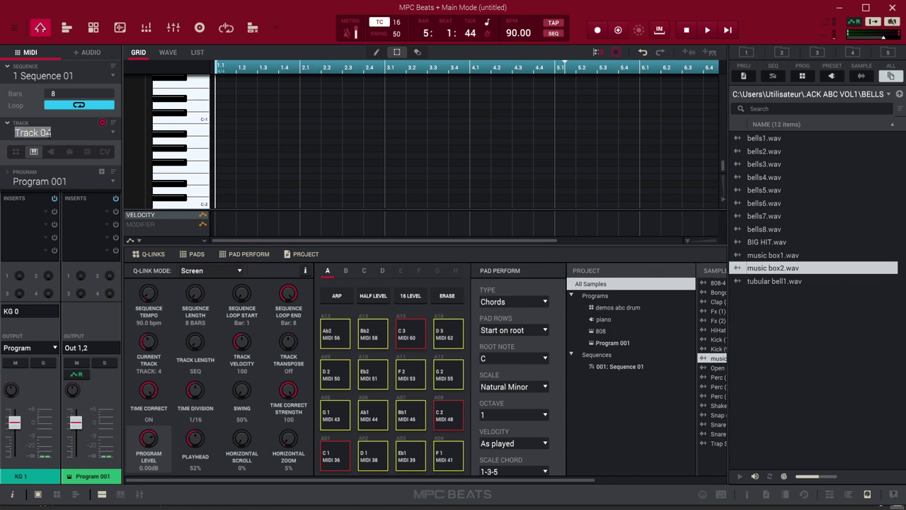
{"action": "type", "text": "music box"}
{"action": "key", "text": "Return"}
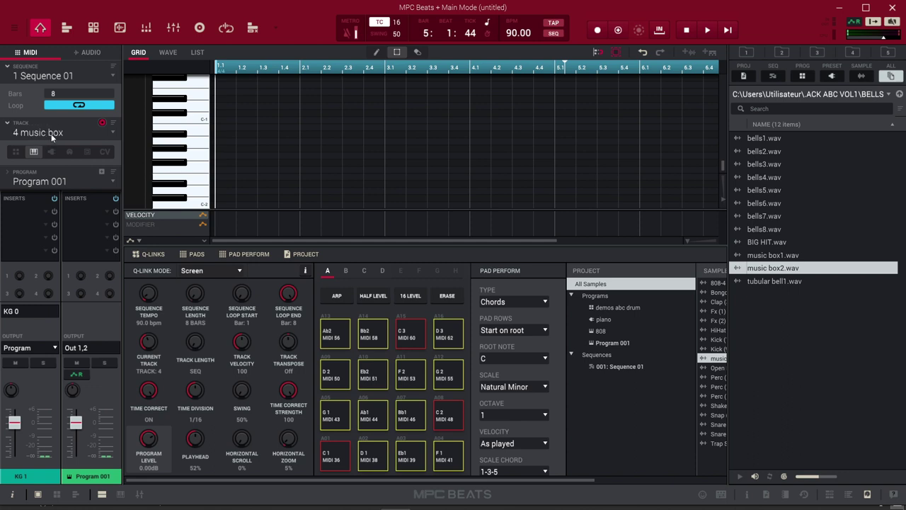
{"action": "double_click", "coordinate": [42, 181]}
{"action": "type", "text": "music box"}
{"action": "key", "text": "Return"}
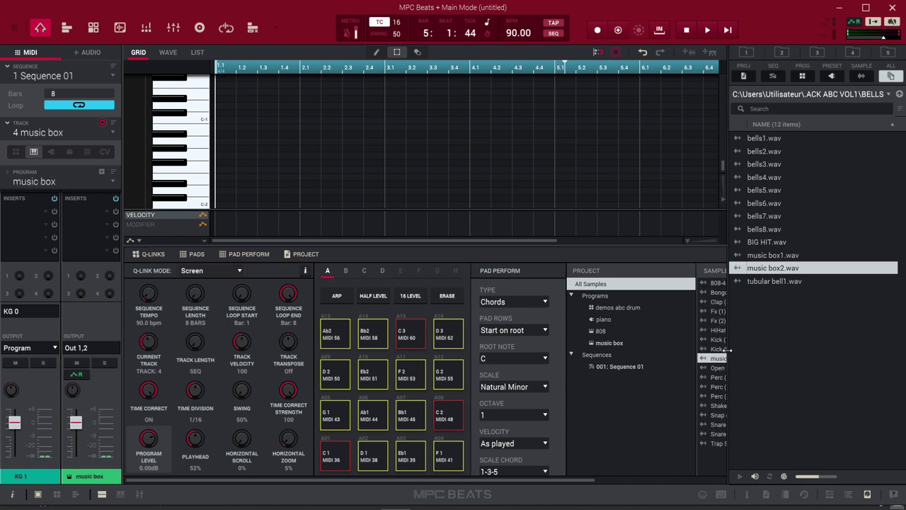
- Assign music box2 to sample layer 1 of the music box program and set the amp envelope release to 97
{"action": "left_click", "coordinate": [97, 30]}
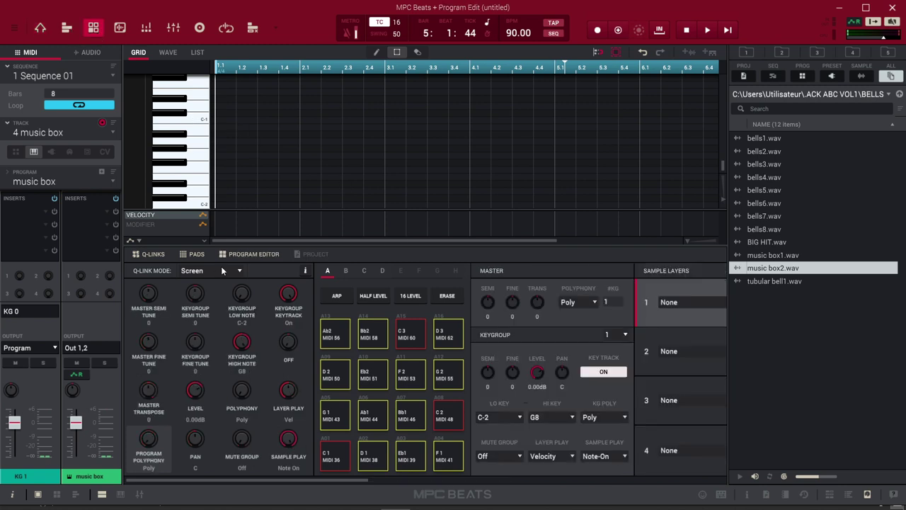
{"action": "left_click_drag", "start_coordinate": [244, 483], "coordinate": [369, 484]}
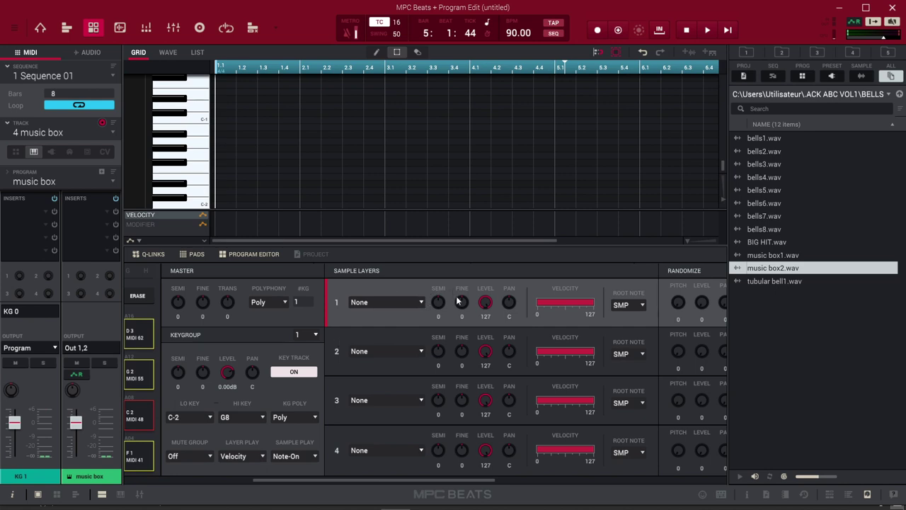
{"action": "left_click", "coordinate": [409, 302]}
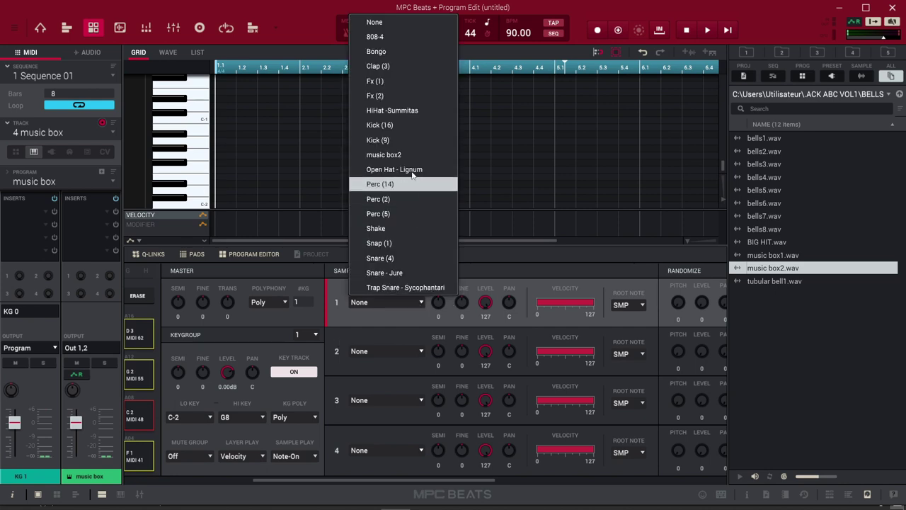
{"action": "left_click", "coordinate": [379, 155]}
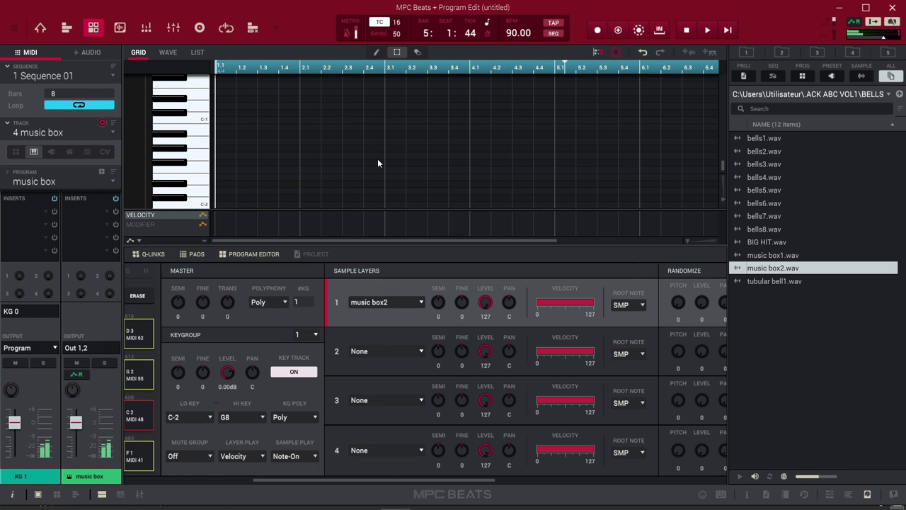
{"action": "left_click", "coordinate": [847, 496]}
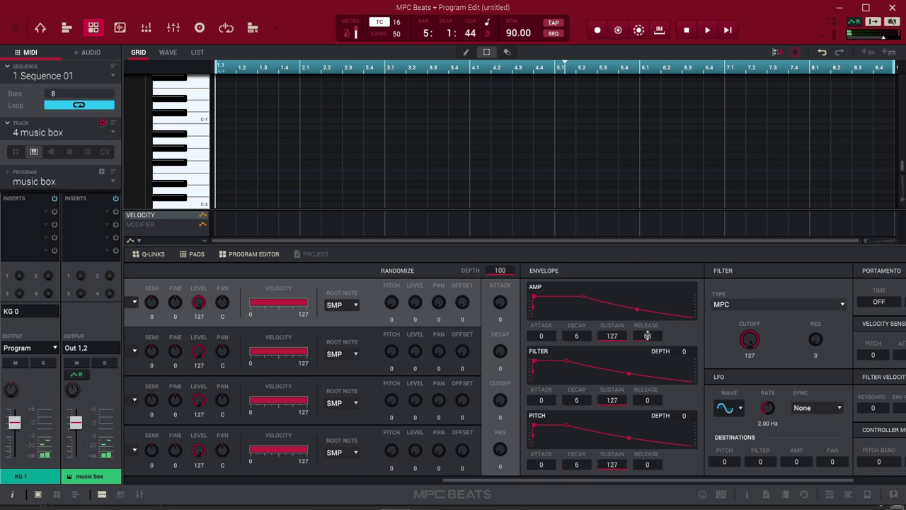
{"action": "left_click_drag", "start_coordinate": [635, 312], "coordinate": [645, 333]}
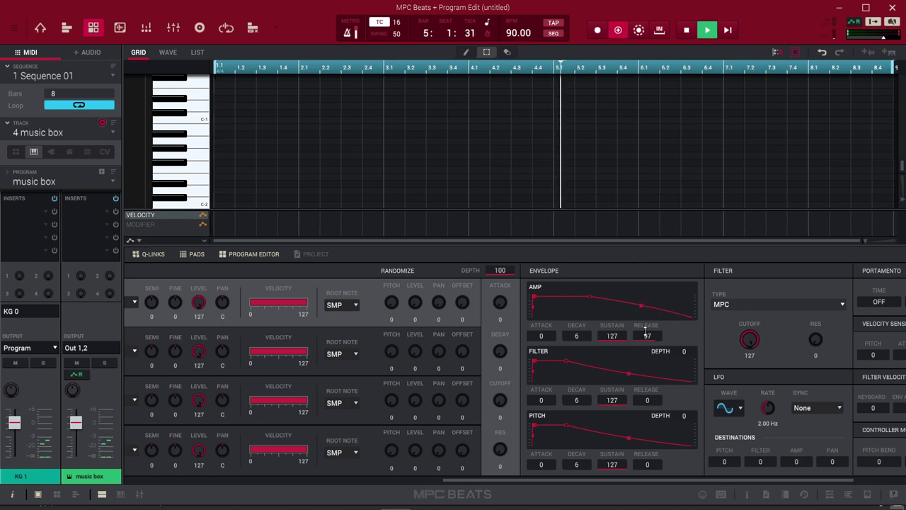
- Record an eight-bar melody on the music box track, play it back with its notes in view, and stop
{"action": "key", "text": "Home"}
{"action": "key", "text": "space"}
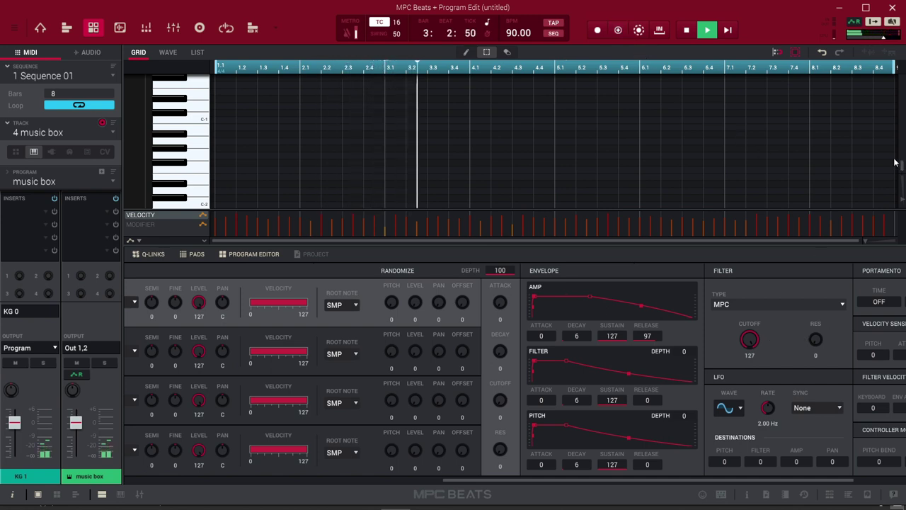
{"action": "left_click_drag", "start_coordinate": [901, 177], "coordinate": [900, 121]}
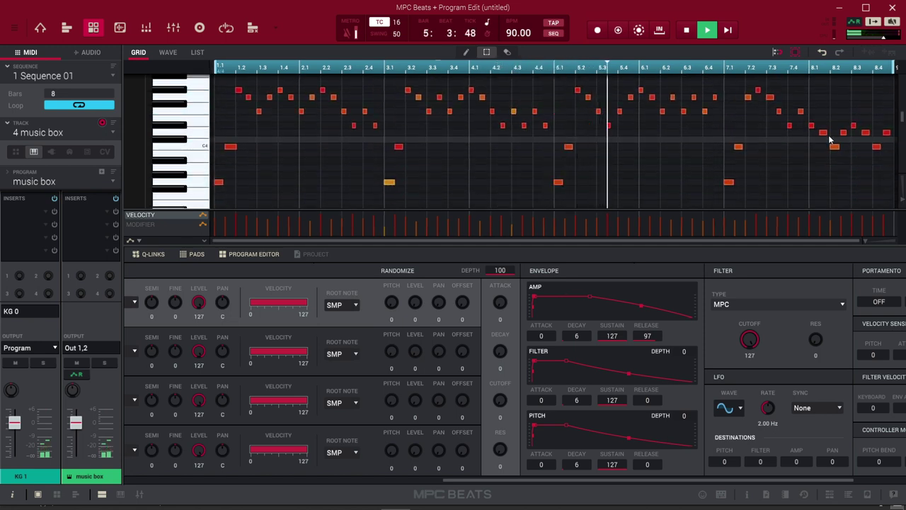
{"action": "key", "text": "space"}
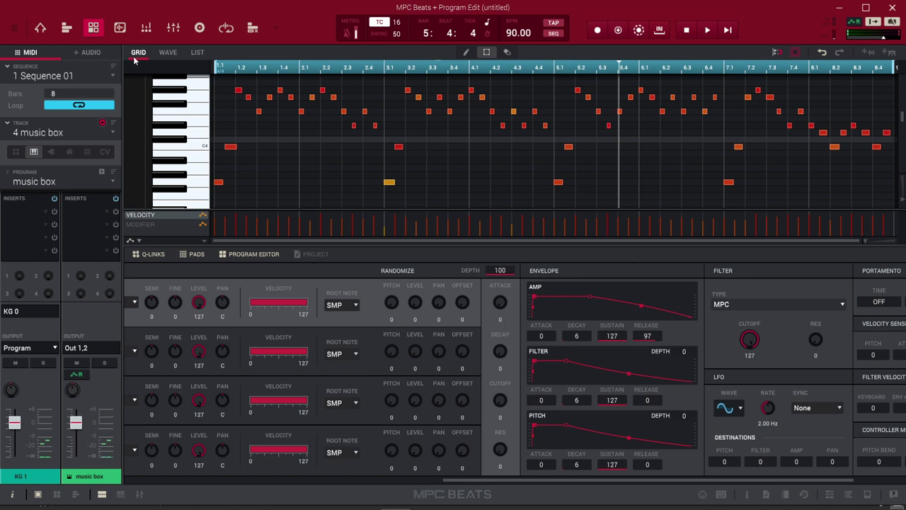
- Show the channel mixer enlarged, raise the music box fader to +0.81 dB while the beat plays, and stop playback
{"action": "left_click", "coordinate": [172, 30]}
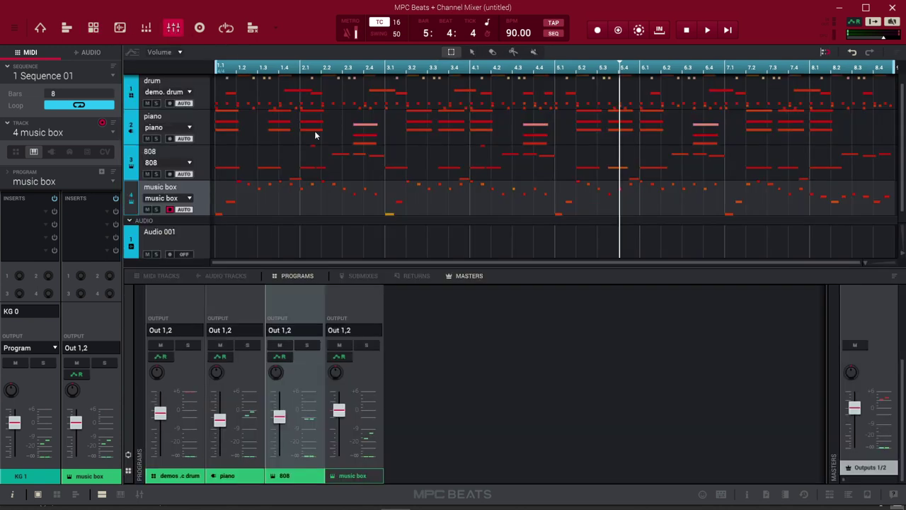
{"action": "left_click_drag", "start_coordinate": [421, 273], "coordinate": [387, 170]}
{"action": "key", "text": "space"}
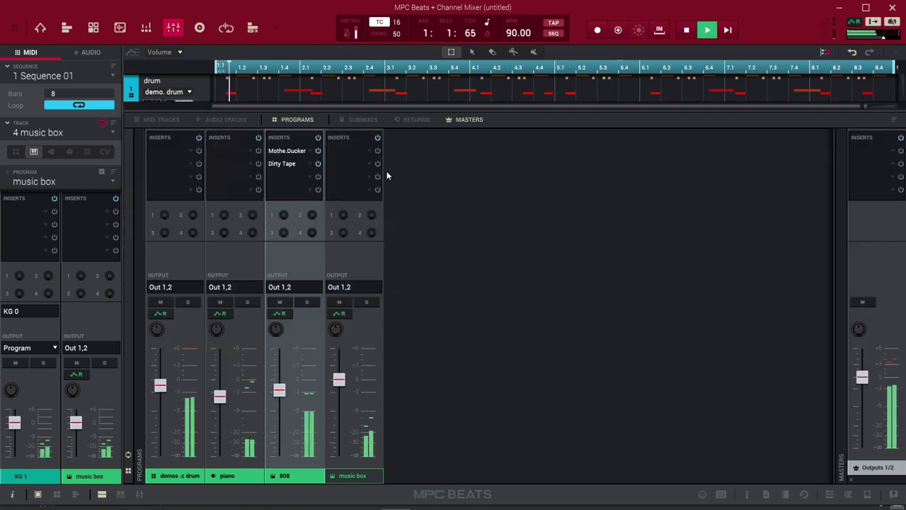
{"action": "mouse_move", "coordinate": [341, 383]}
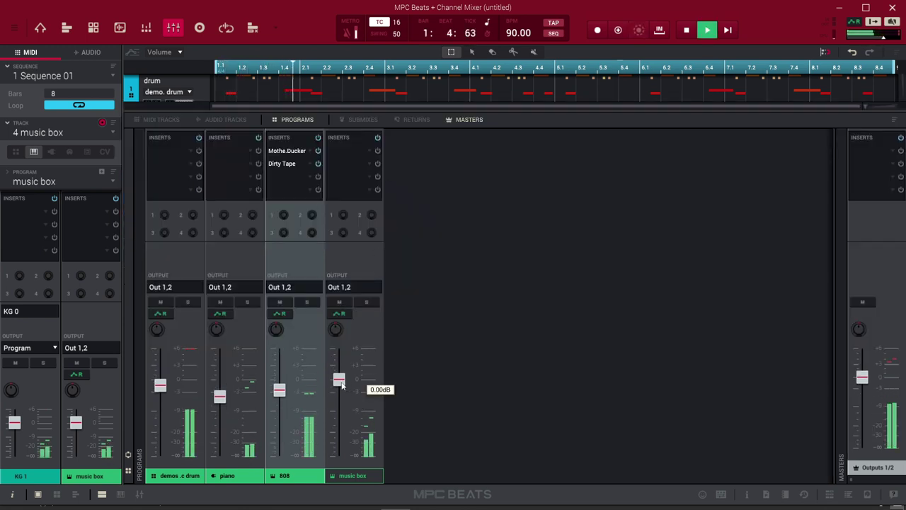
{"action": "left_click_drag", "start_coordinate": [340, 382], "coordinate": [340, 376]}
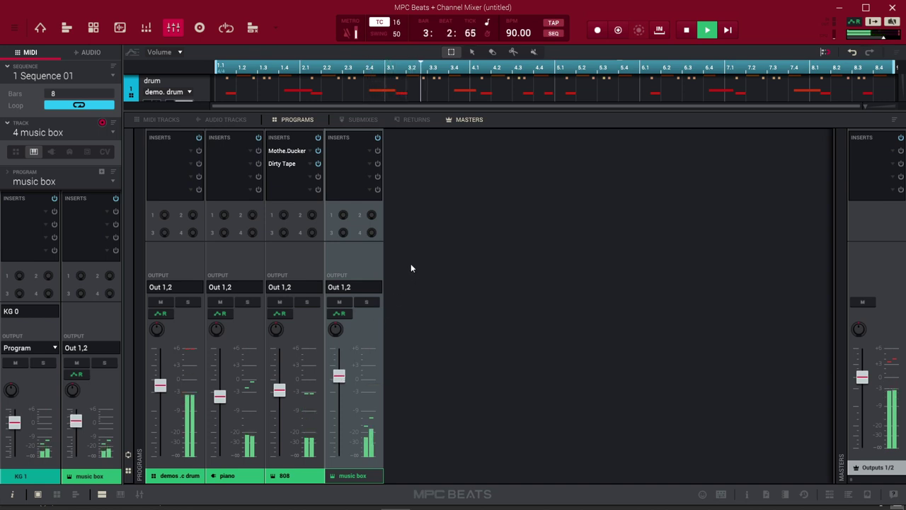
{"action": "key", "text": "space"}
- Insert AIR Half Speed in the music box channel's first slot, open it, and audition the effect with the beat
{"action": "left_click", "coordinate": [368, 150]}
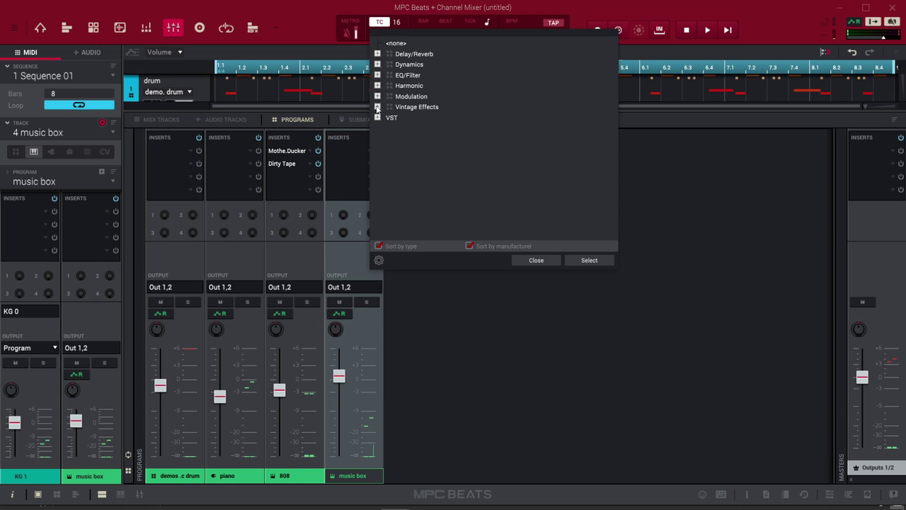
{"action": "left_click", "coordinate": [377, 96]}
{"action": "left_click", "coordinate": [388, 107]}
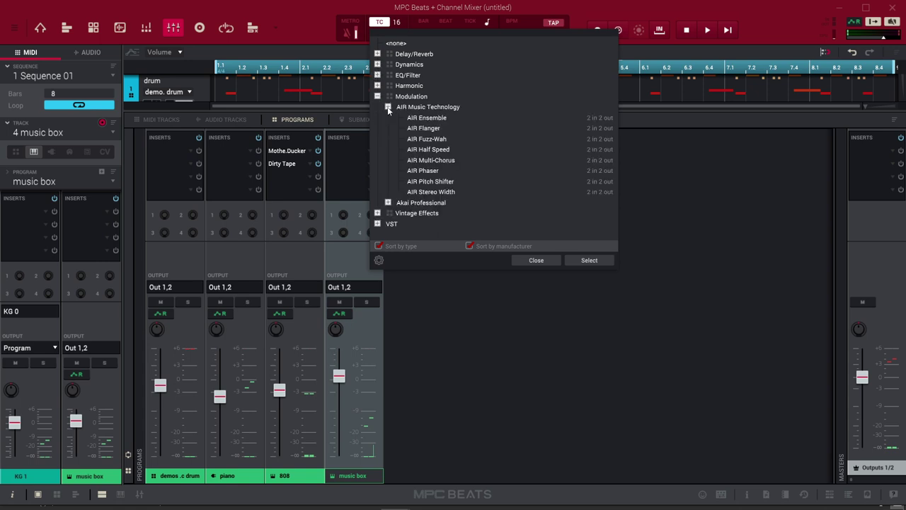
{"action": "double_click", "coordinate": [432, 151]}
{"action": "left_click", "coordinate": [337, 149]}
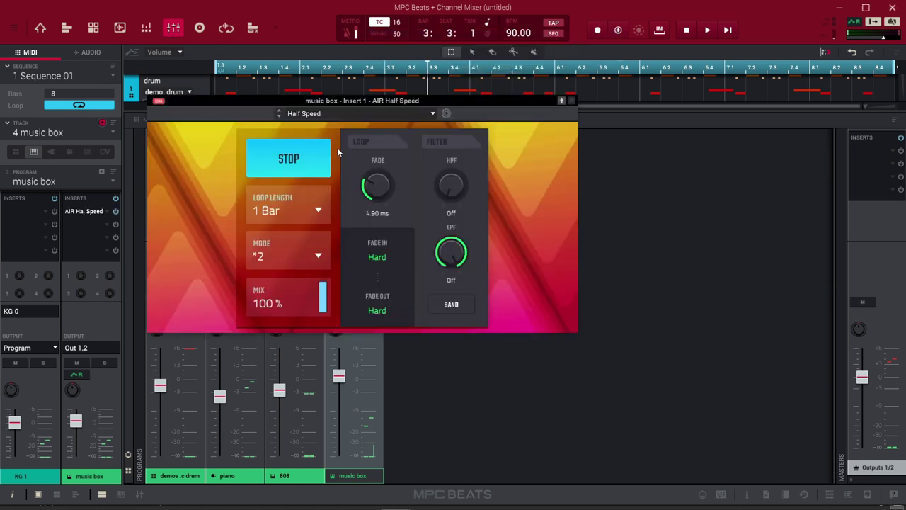
{"action": "key", "text": "space"}
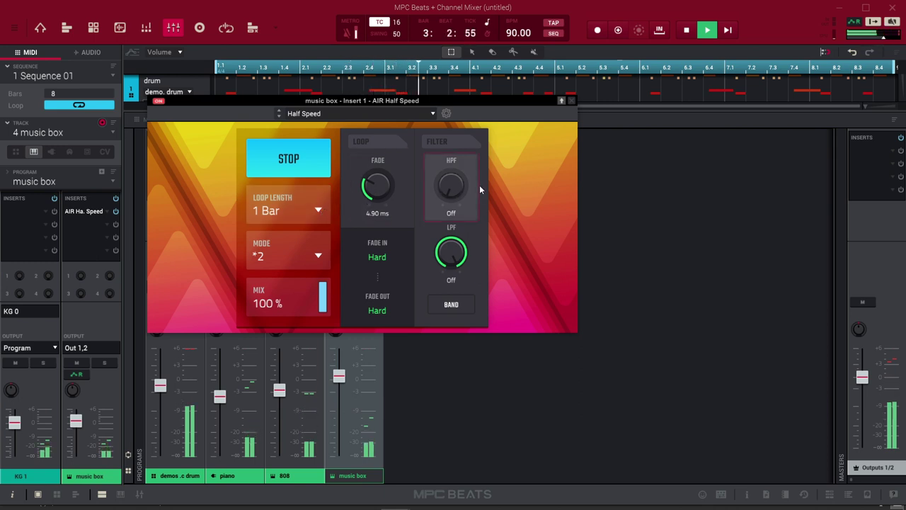
{"action": "key", "text": "space"}
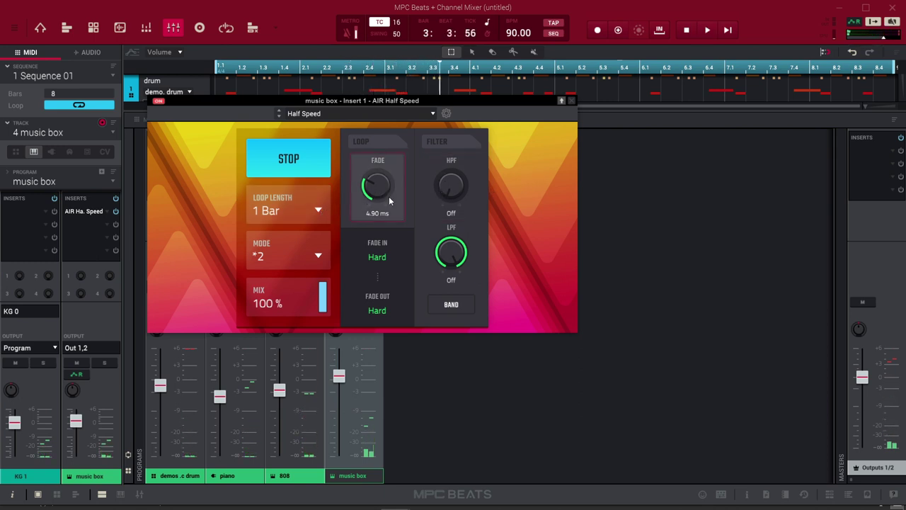
- Set Half Speed's loop length to 1/4 and its mix to 63% while listening to the beat, then close it and stop playback
{"action": "left_click", "coordinate": [319, 212]}
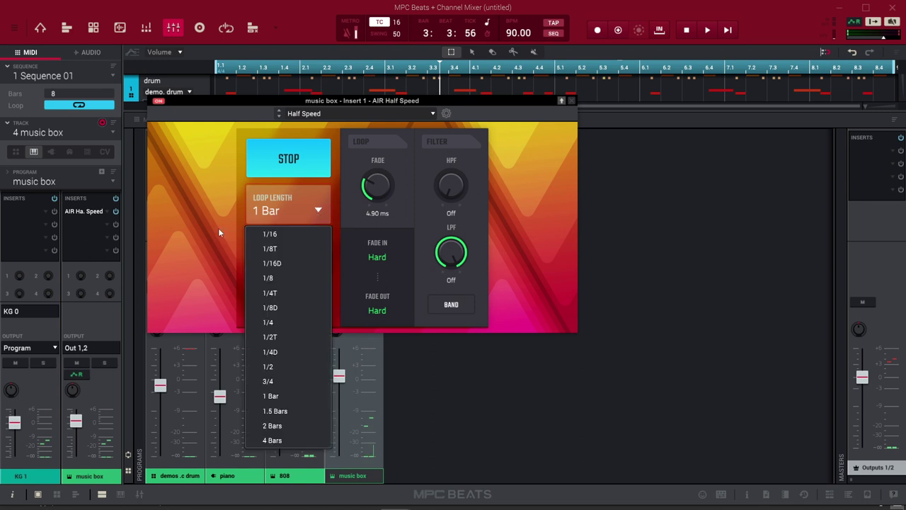
{"action": "left_click", "coordinate": [268, 322]}
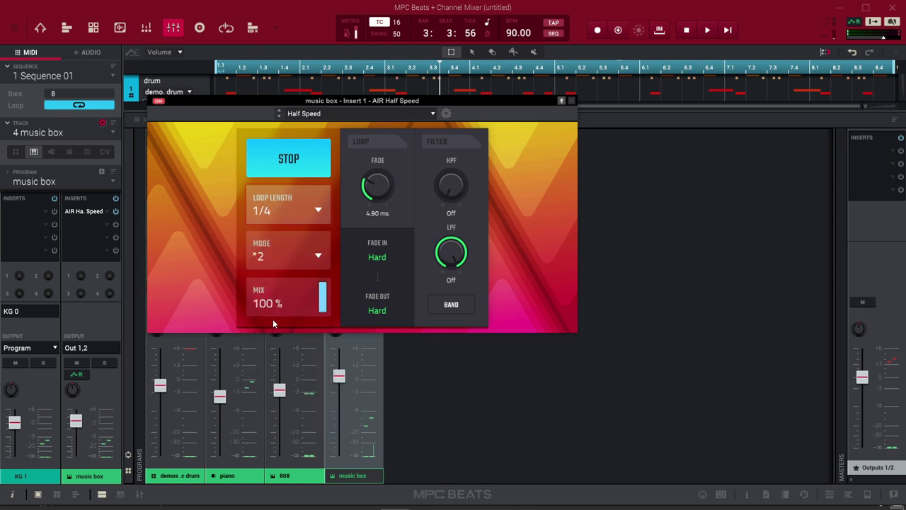
{"action": "key", "text": "space"}
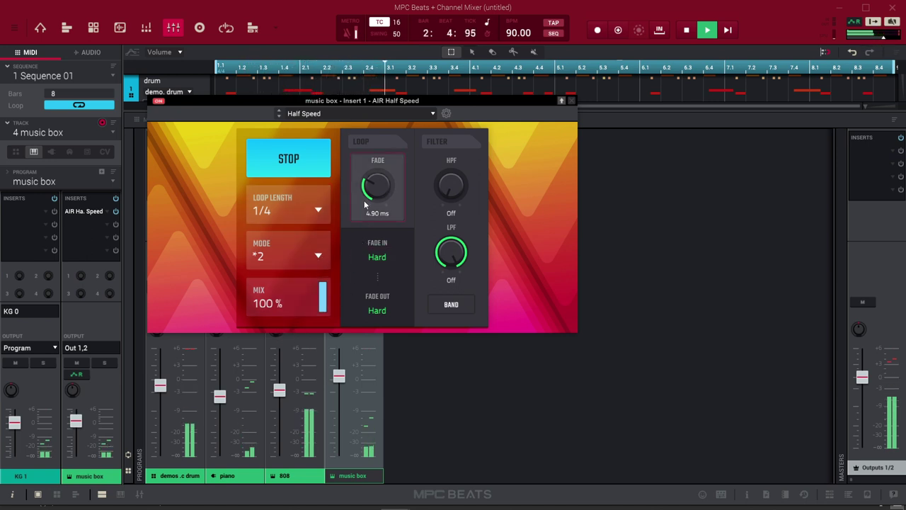
{"action": "left_click_drag", "start_coordinate": [323, 290], "coordinate": [325, 311]}
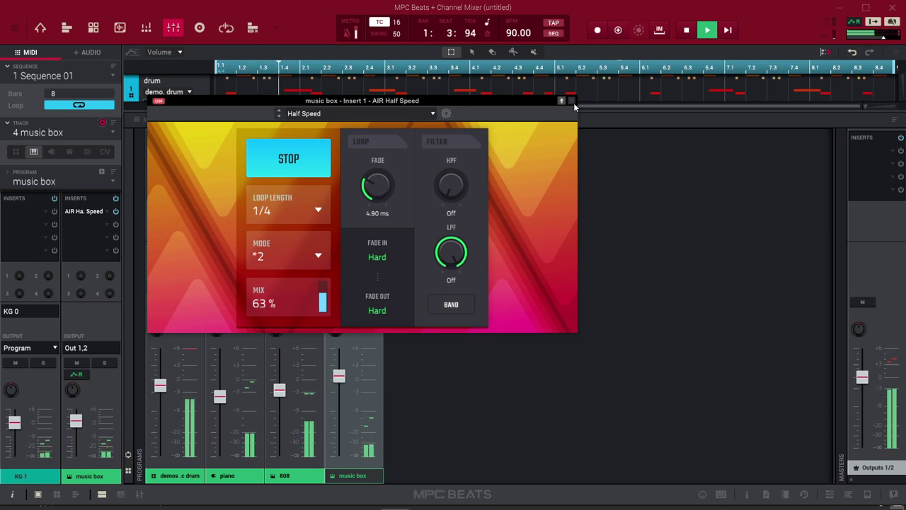
{"action": "mouse_move", "coordinate": [352, 394]}
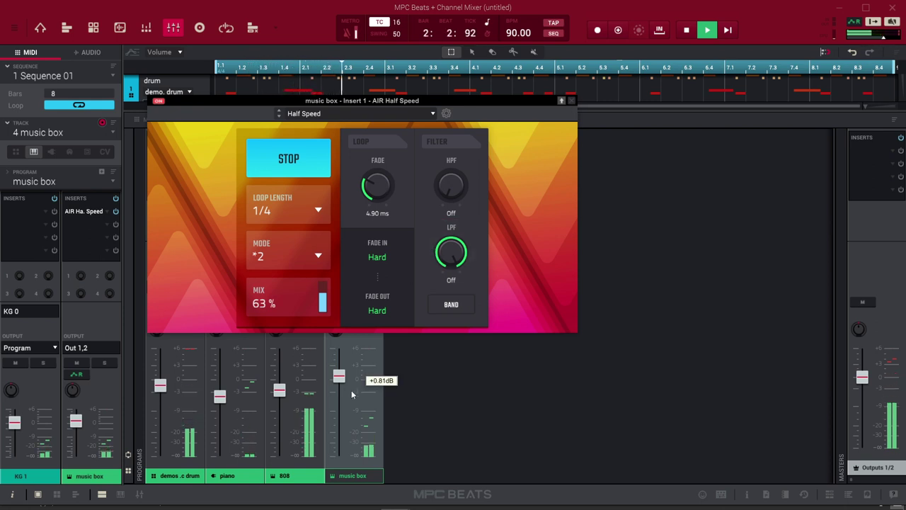
{"action": "left_click", "coordinate": [571, 102]}
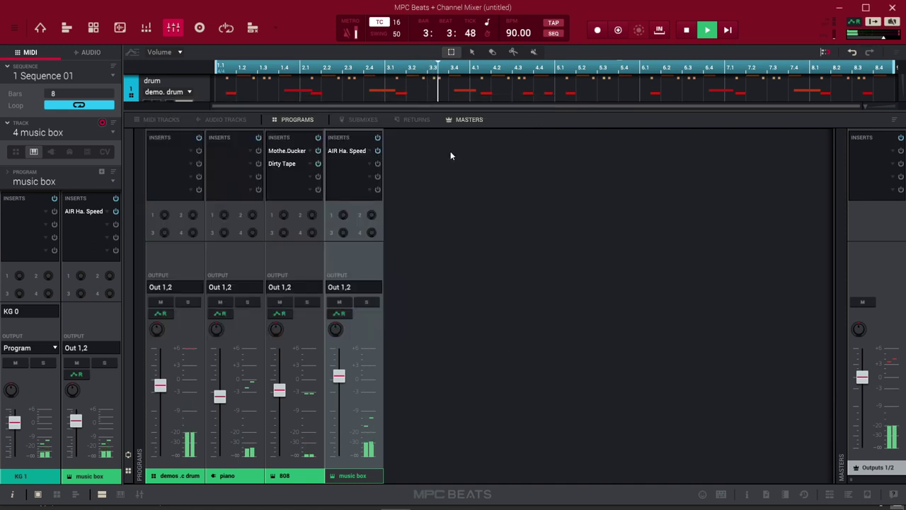
{"action": "key", "text": "space"}
- Insert the JMGSound Mirror VST in the music box channel's second slot
{"action": "left_click", "coordinate": [368, 168]}
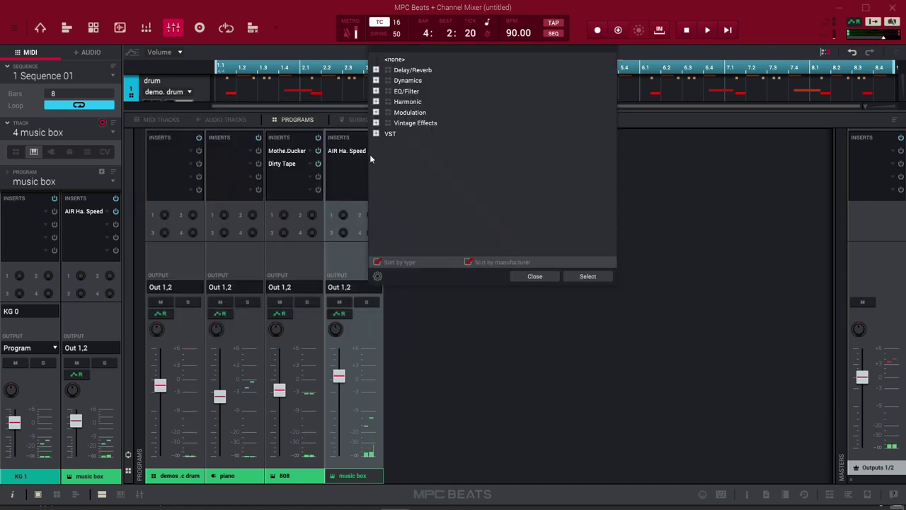
{"action": "left_click", "coordinate": [376, 134]}
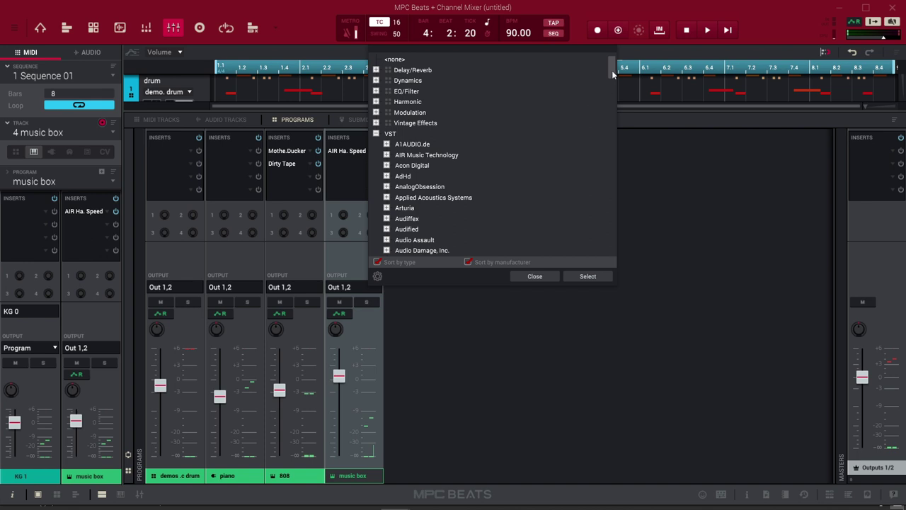
{"action": "left_click_drag", "start_coordinate": [615, 71], "coordinate": [620, 135]}
{"action": "left_click", "coordinate": [526, 193]}
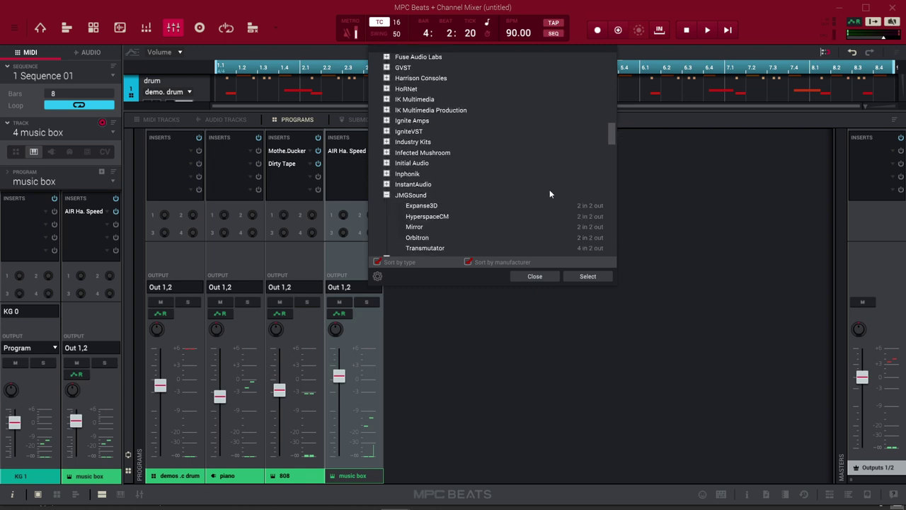
{"action": "left_click_drag", "start_coordinate": [615, 138], "coordinate": [612, 143]}
{"action": "double_click", "coordinate": [416, 171]}
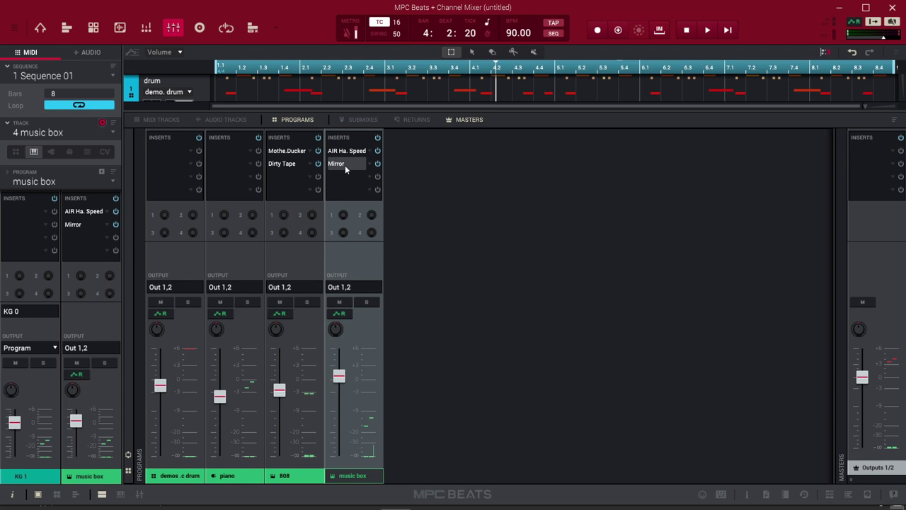
- Open Mirror, raise its wet level to -0.28 dB, start playback to hear it, and close the plugin
{"action": "double_click", "coordinate": [345, 166]}
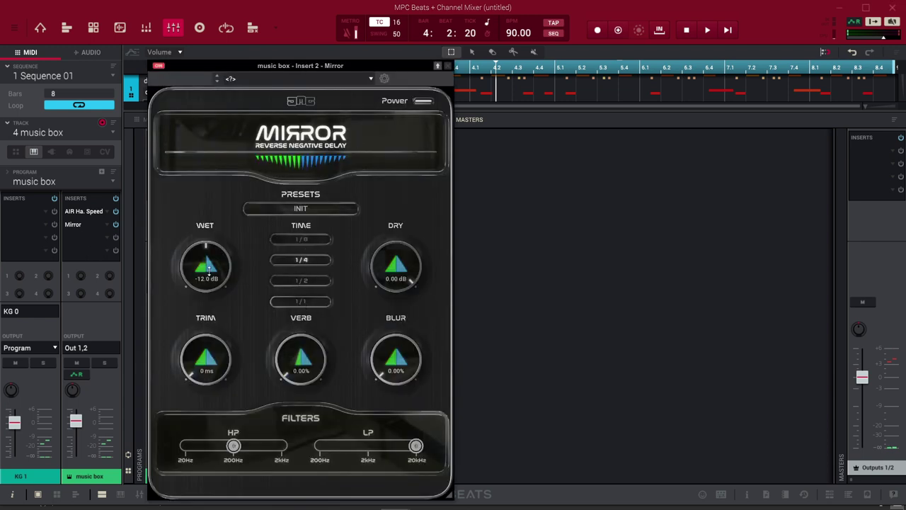
{"action": "left_click", "coordinate": [536, 287]}
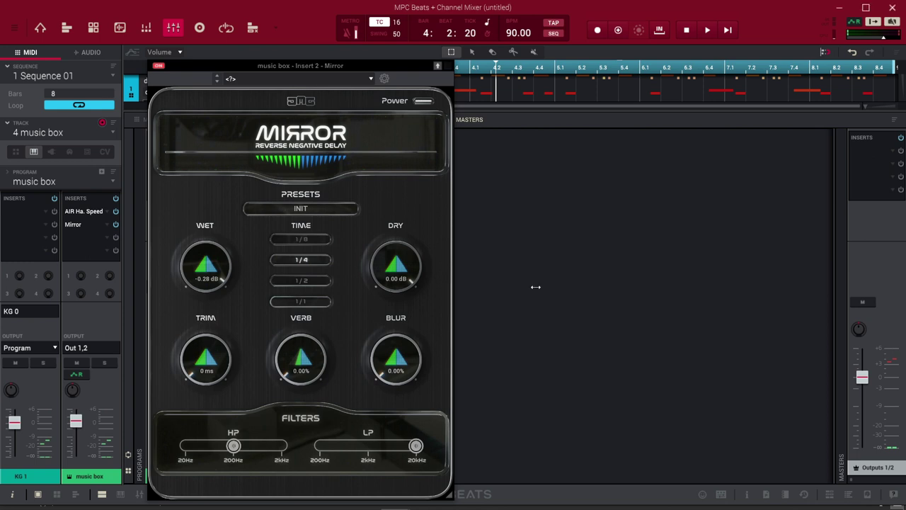
{"action": "key", "text": "space"}
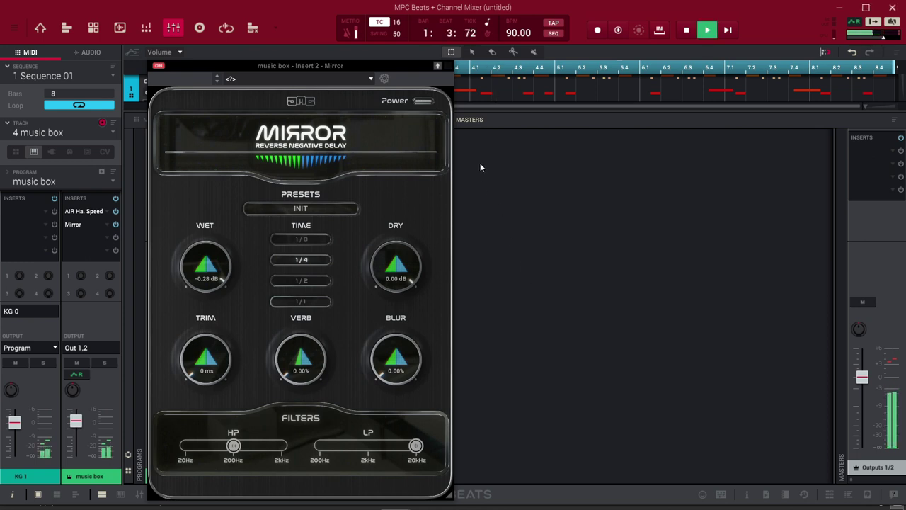
{"action": "left_click", "coordinate": [448, 68]}
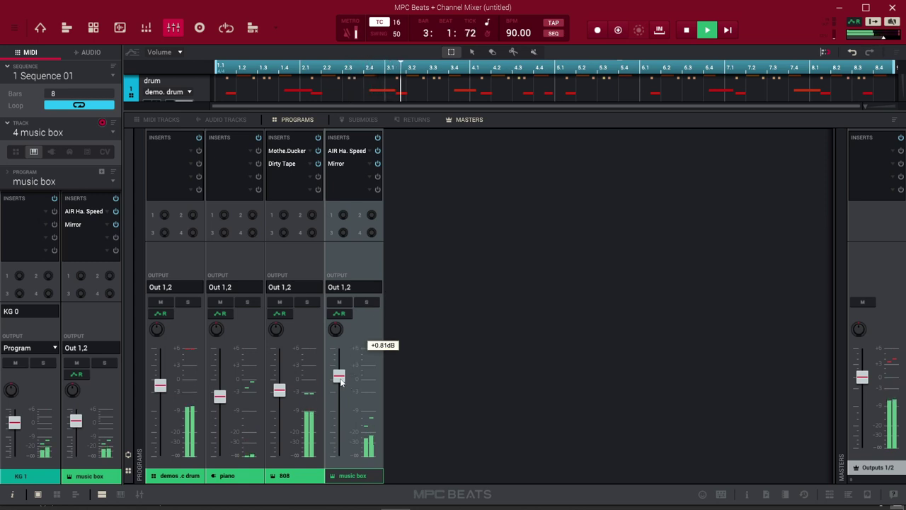
- Lower the music box fader slightly below 0 dB while the beat plays, and stop playback
{"action": "left_click_drag", "start_coordinate": [340, 376], "coordinate": [340, 386]}
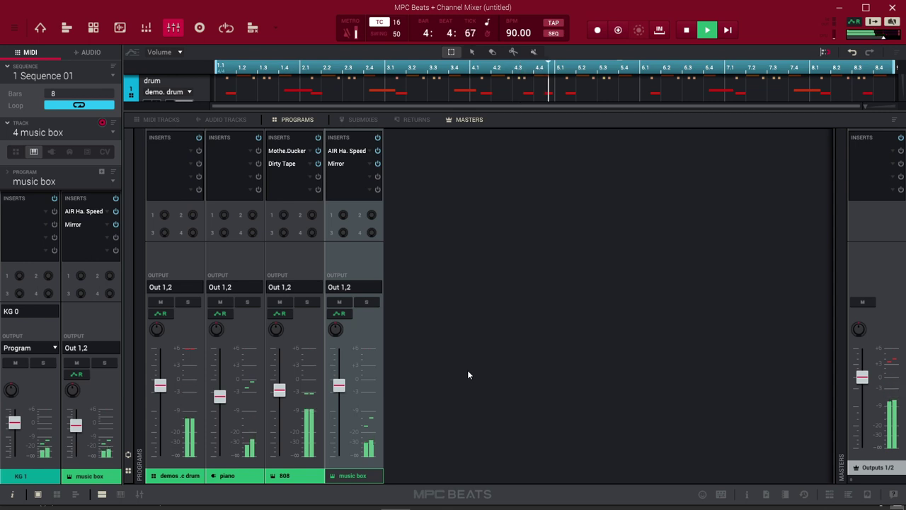
{"action": "key", "text": "space"}
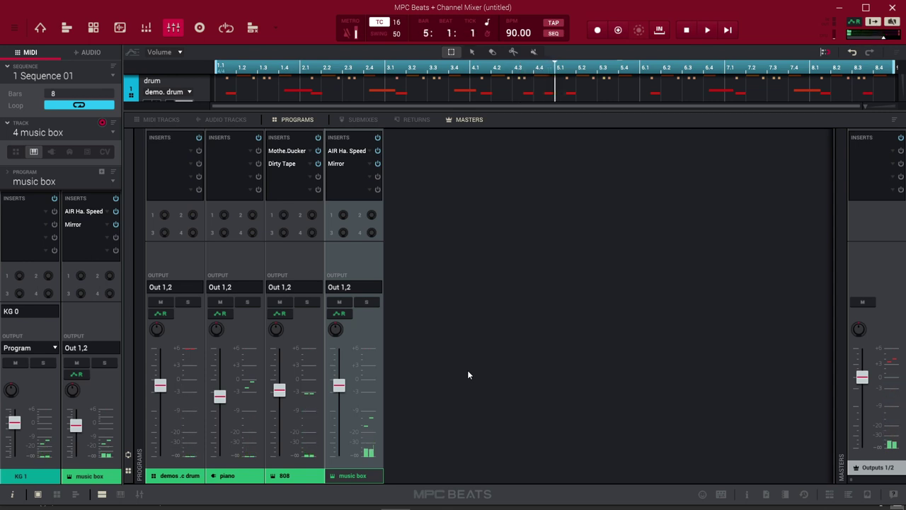